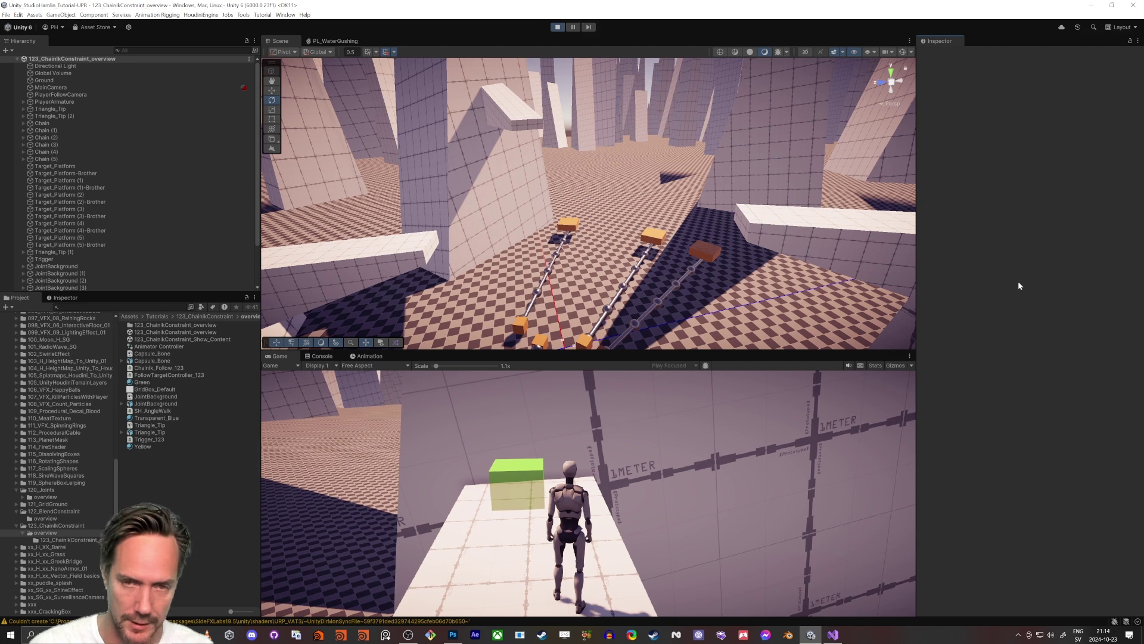
# - Open the 123_ChainIkConstraint_Show_Content scene from the overview folder and run it in play mode with an enlarged scene view
pyautogui.hotkey('ctrl', 'p')
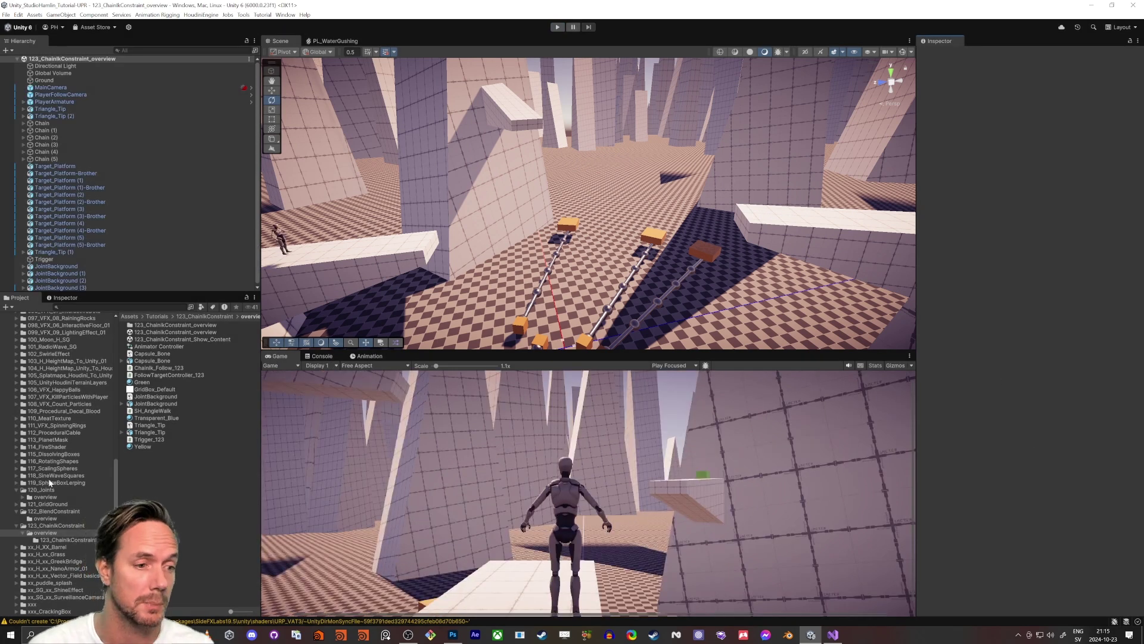
pyautogui.doubleClick(178, 339)
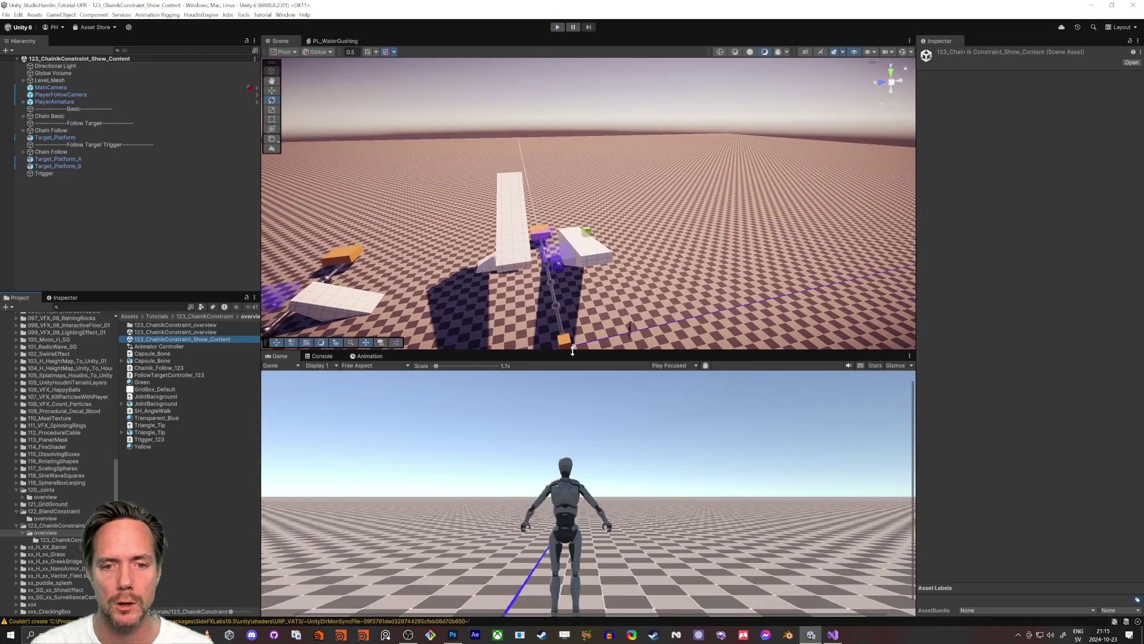
pyautogui.moveTo(572, 351); pyautogui.dragTo(571, 564)
pyautogui.moveTo(637, 381); pyautogui.dragTo(492, 371, button='right')
pyautogui.keyDown('alt'); pyautogui.moveTo(492, 372); pyautogui.dragTo(483, 370); pyautogui.keyUp('alt')
pyautogui.click(557, 28)
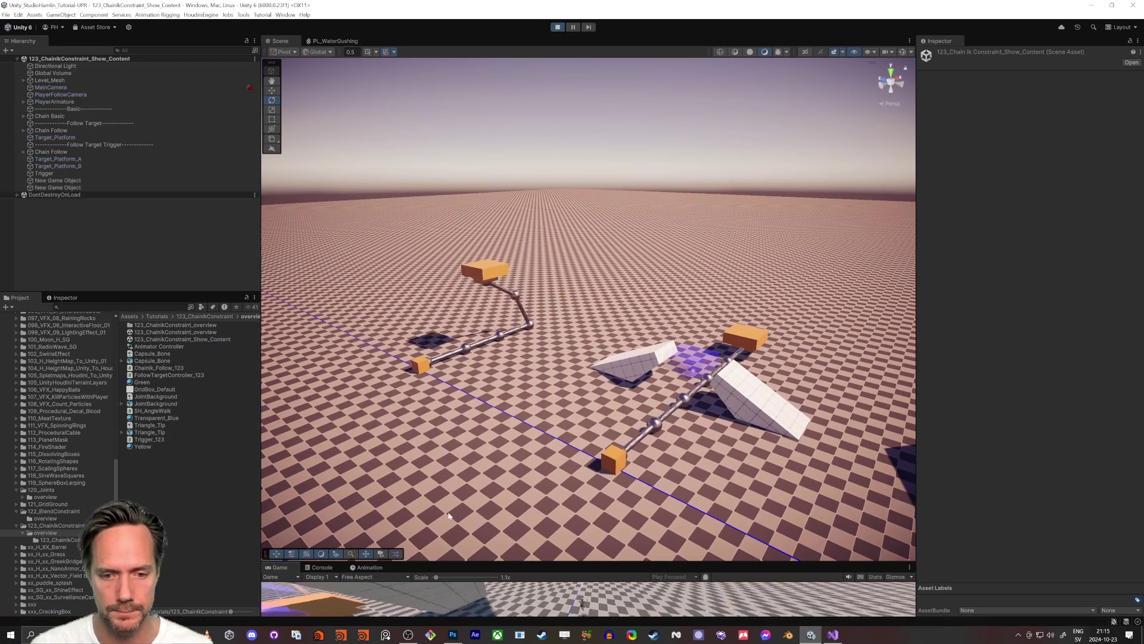
# - Enlarge the game view and enable Post Processing on the MainCamera
pyautogui.moveTo(579, 560); pyautogui.dragTo(579, 391)
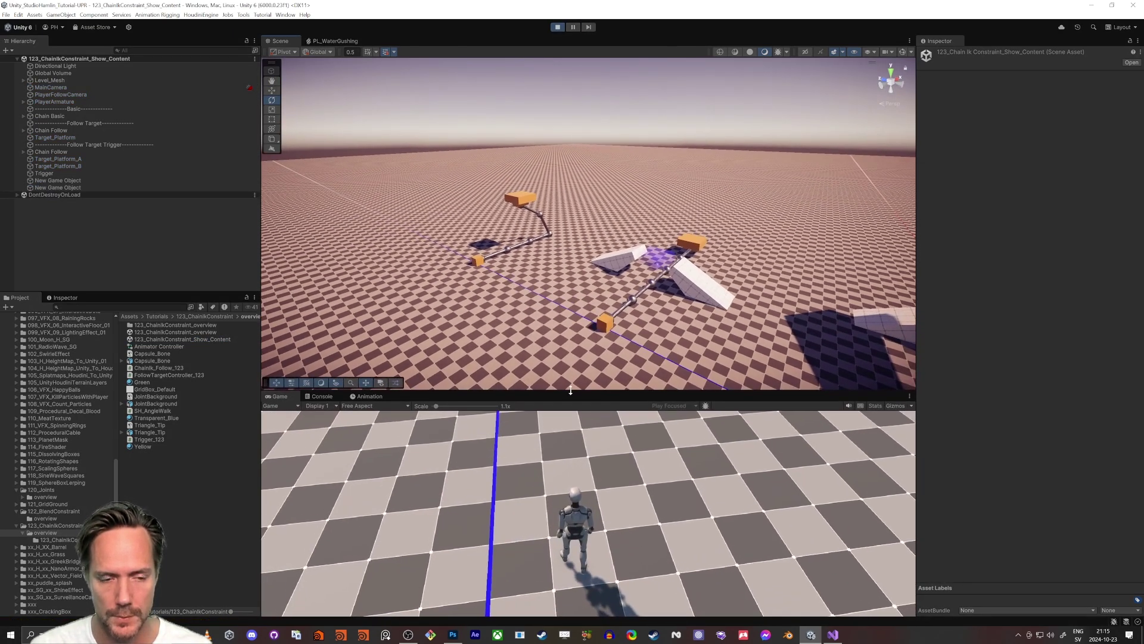
pyautogui.click(53, 87)
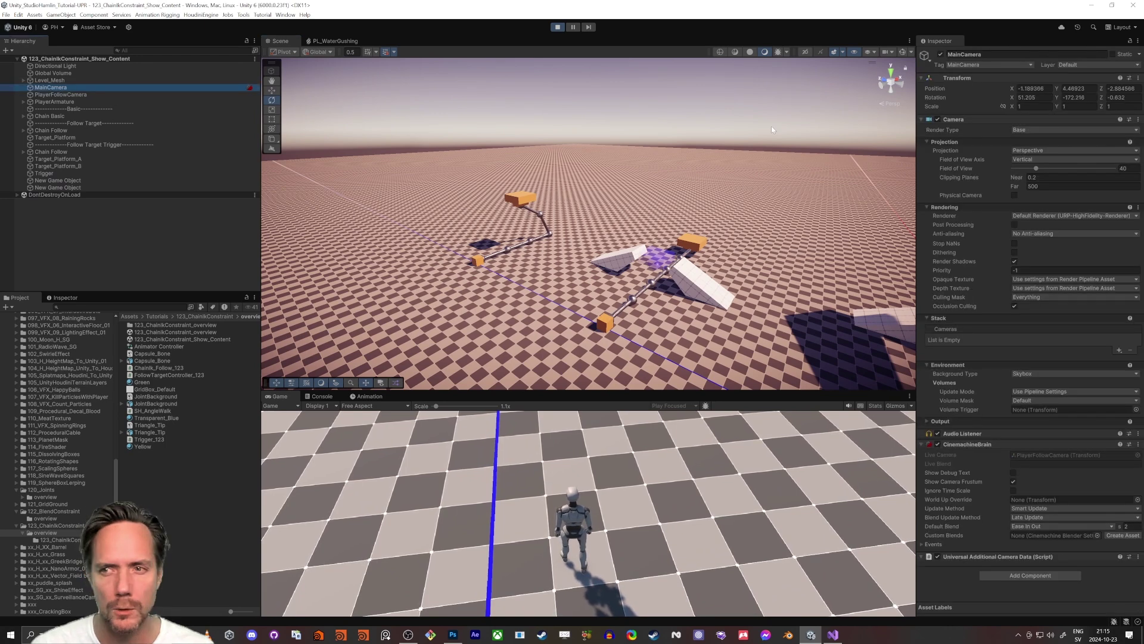
pyautogui.click(1017, 225)
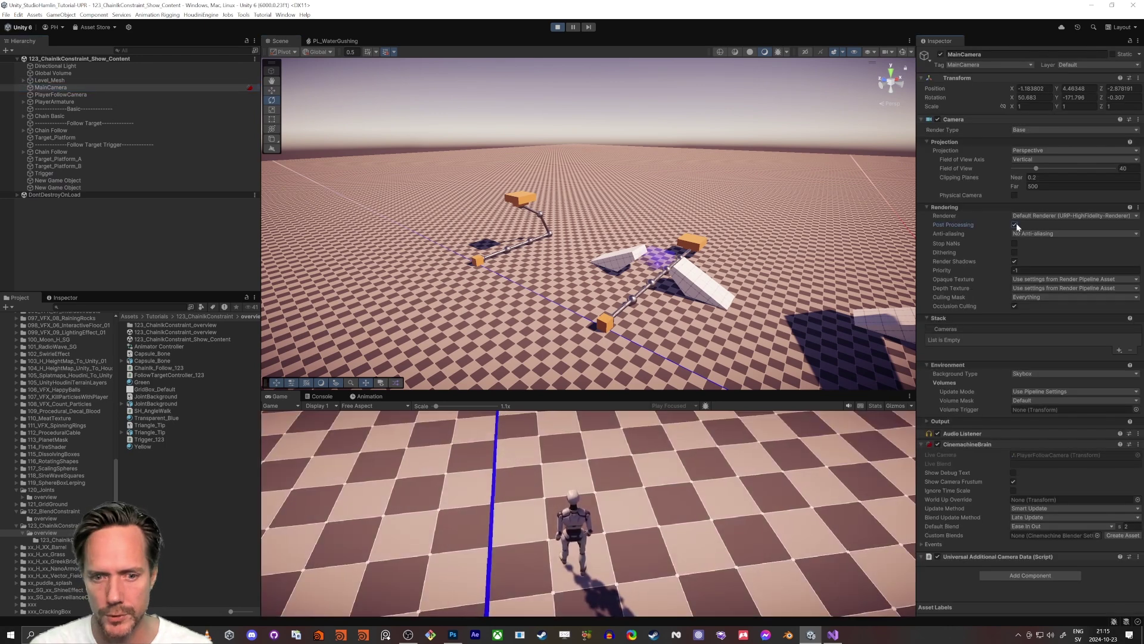
# - View the Chain Basic arm from the side and select its bones one after another from the root end to bone_05
pyautogui.press('w')
pyautogui.moveTo(623, 275); pyautogui.dragTo(506, 252, button='right')
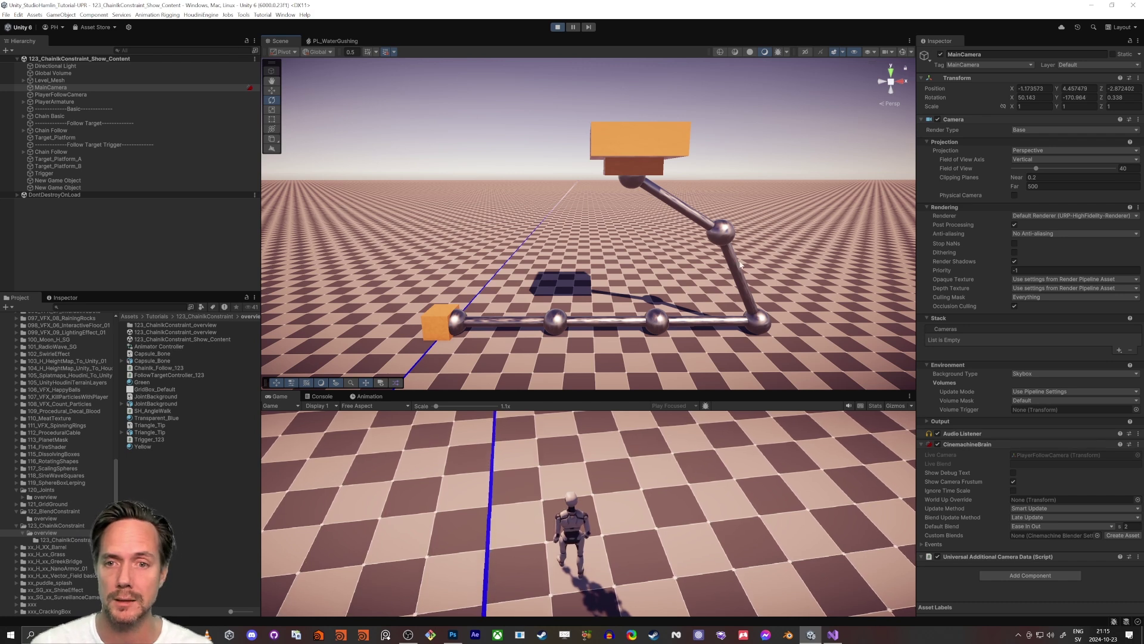
pyautogui.click(460, 321)
pyautogui.click(597, 325)
pyautogui.click(706, 323)
pyautogui.click(744, 295)
pyautogui.click(697, 219)
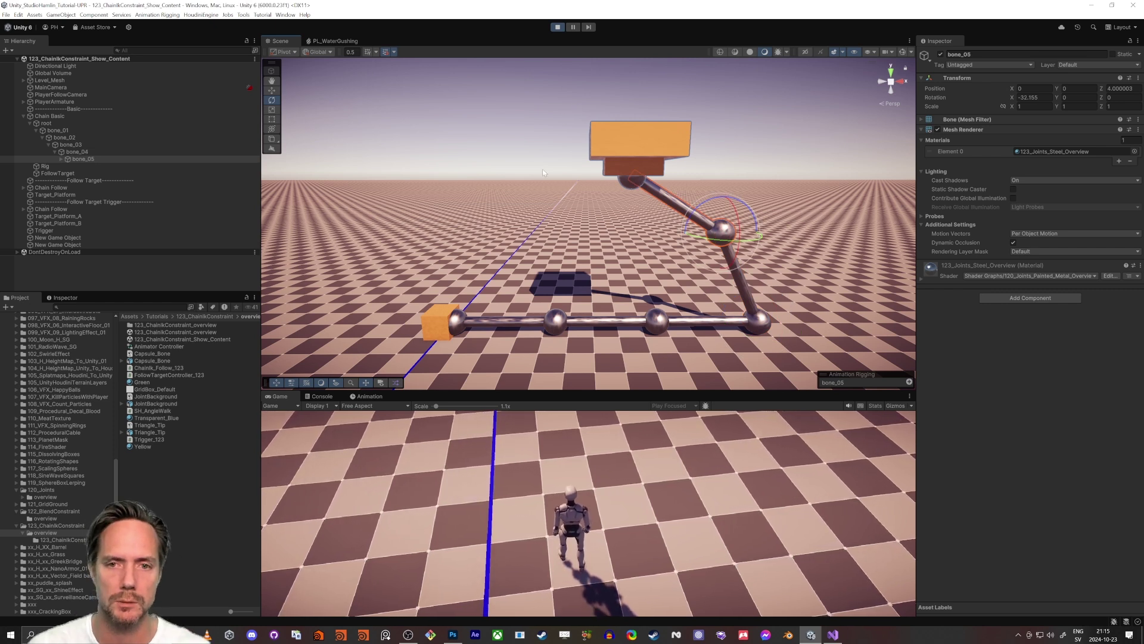
# - Turn off grid snapping and move Chain Basic's FollowTarget in several directions, ending at about X 1.3, Y 8.01, Z -4.82
pyautogui.click(57, 173)
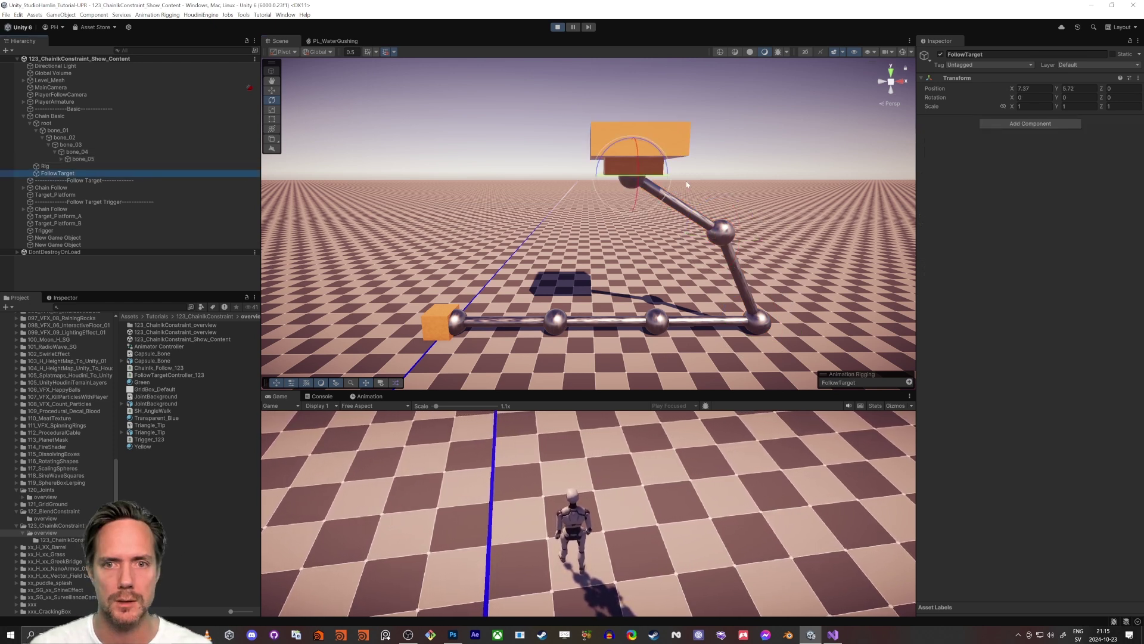
pyautogui.moveTo(625, 171); pyautogui.dragTo(572, 197)
pyautogui.click(386, 52)
pyautogui.press('s')
pyautogui.moveTo(477, 141)
pyautogui.mouseDown(button='right')
pyautogui.moveTo(501, 163)
pyautogui.moveTo(474, 161)
pyautogui.mouseUp(button='right')
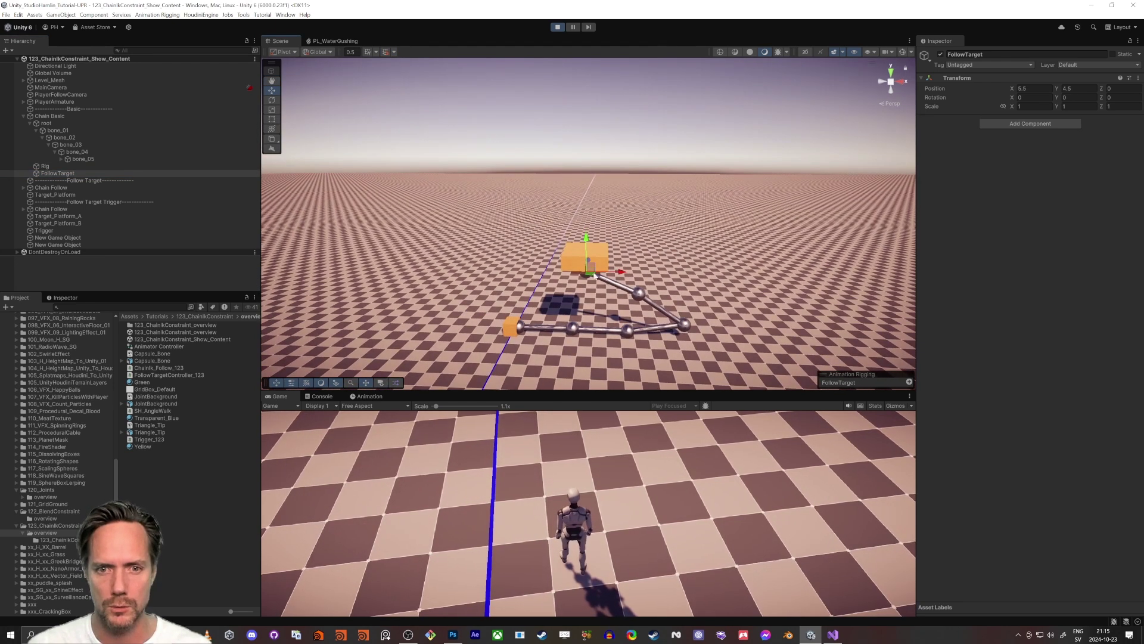
pyautogui.moveTo(587, 256); pyautogui.dragTo(619, 230)
pyautogui.moveTo(608, 246); pyautogui.dragTo(648, 279, button='right')
pyautogui.press('s')
pyautogui.moveTo(548, 220); pyautogui.dragTo(644, 279)
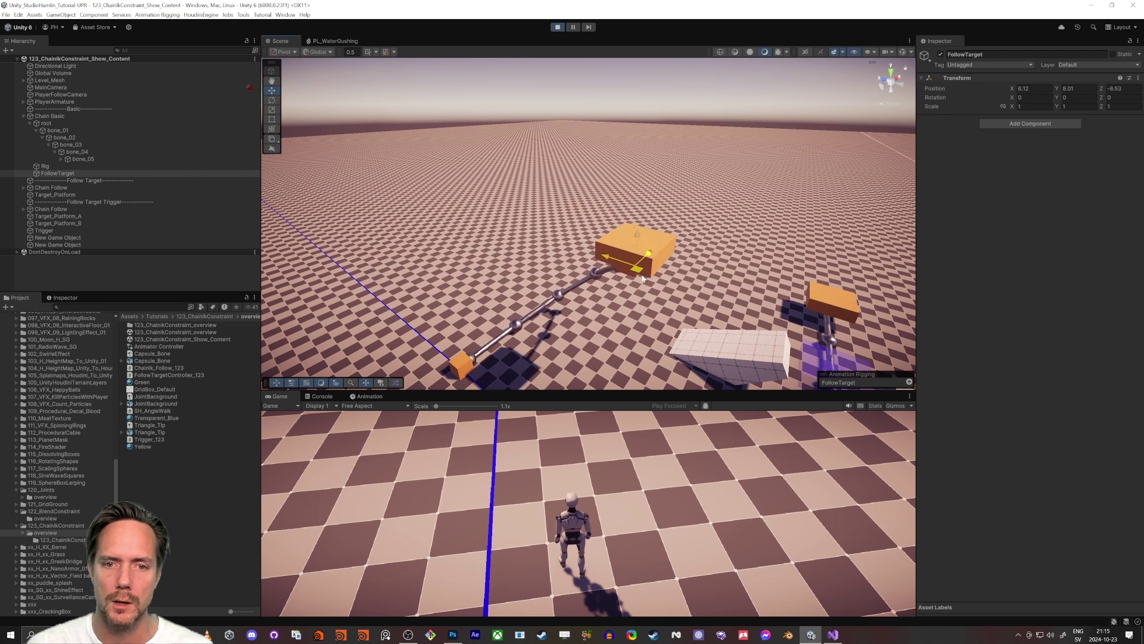
pyautogui.moveTo(699, 310); pyautogui.dragTo(520, 278)
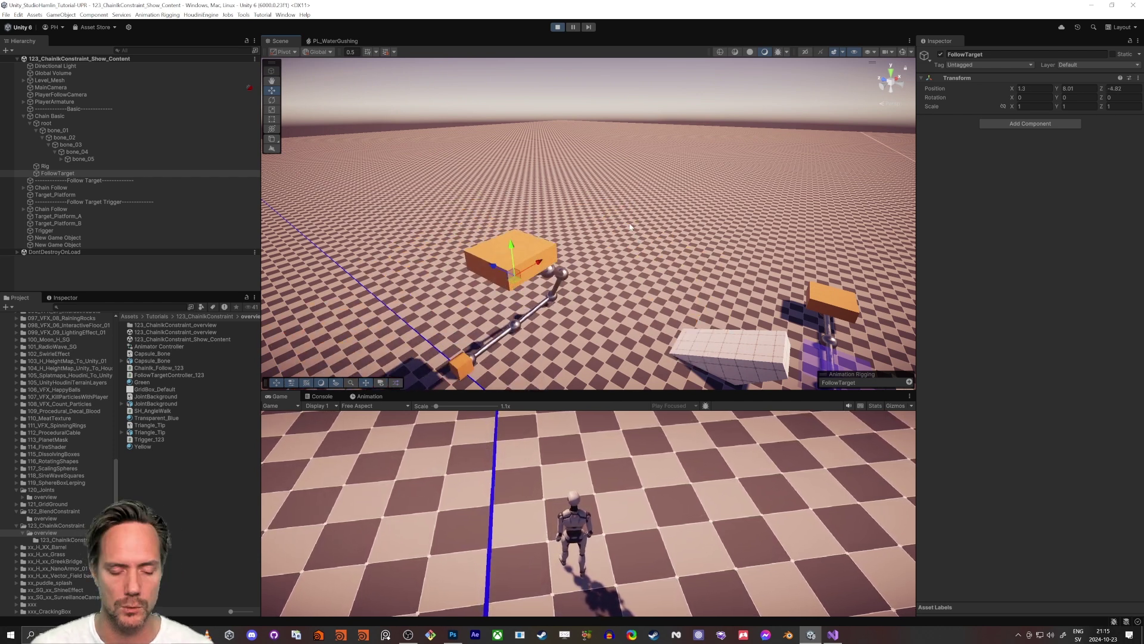
# - Select the Target_Platform of the follow-target chain and walk the player character onto it to test the chain's reaction
pyautogui.moveTo(440, 204); pyautogui.dragTo(582, 257, button='right')
pyautogui.keyDown('alt'); pyautogui.moveTo(581, 258); pyautogui.dragTo(756, 229); pyautogui.keyUp('alt')
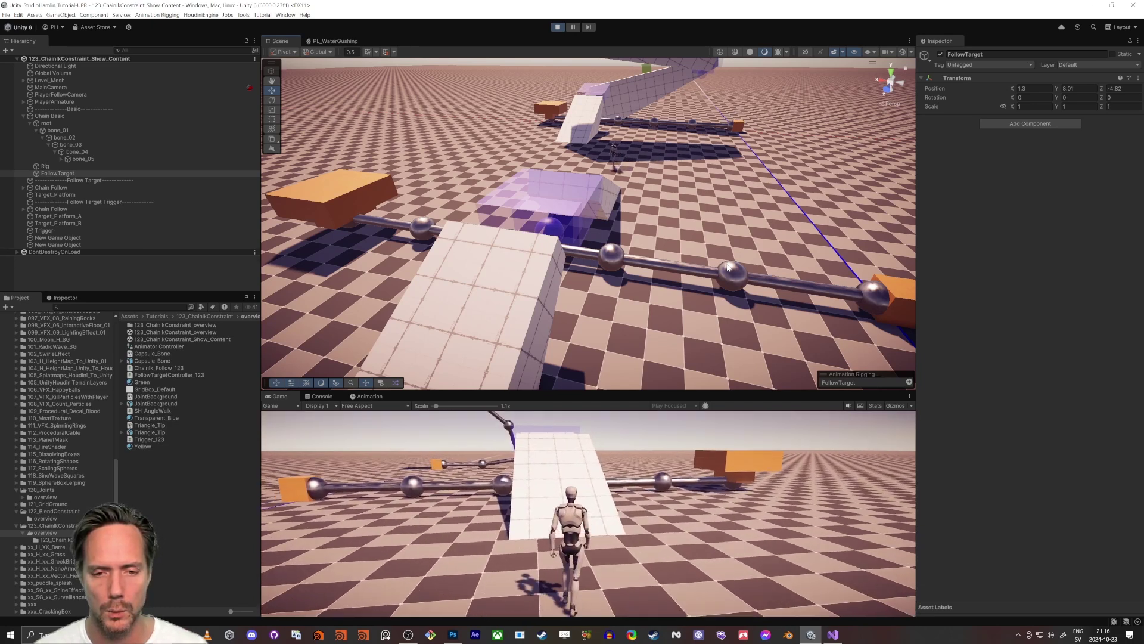
pyautogui.click(576, 211)
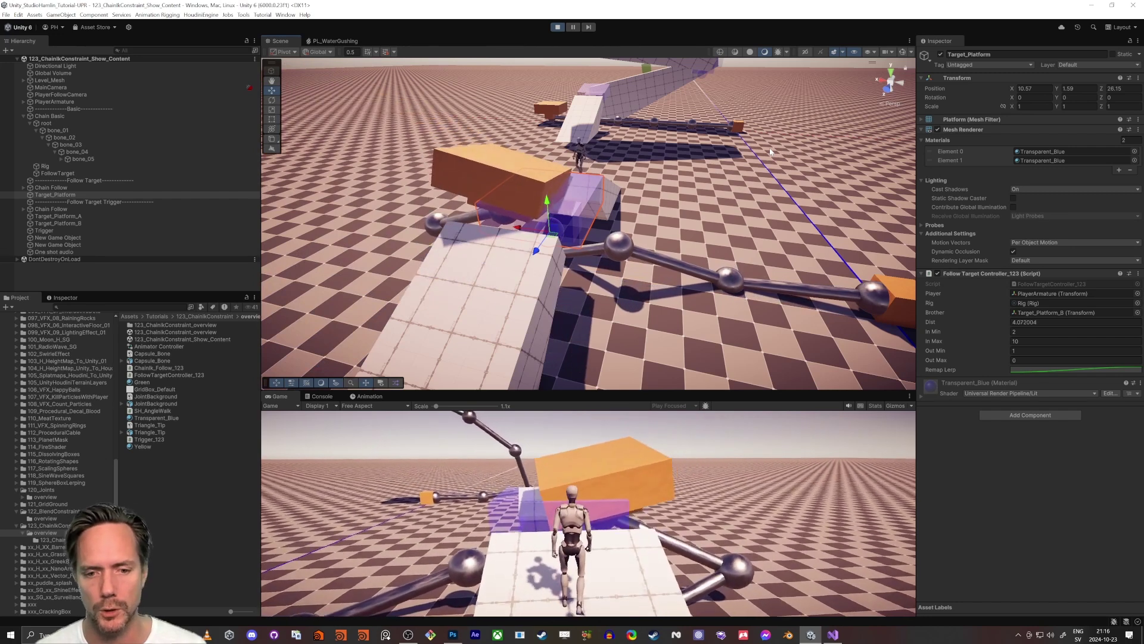
pyautogui.press('w')
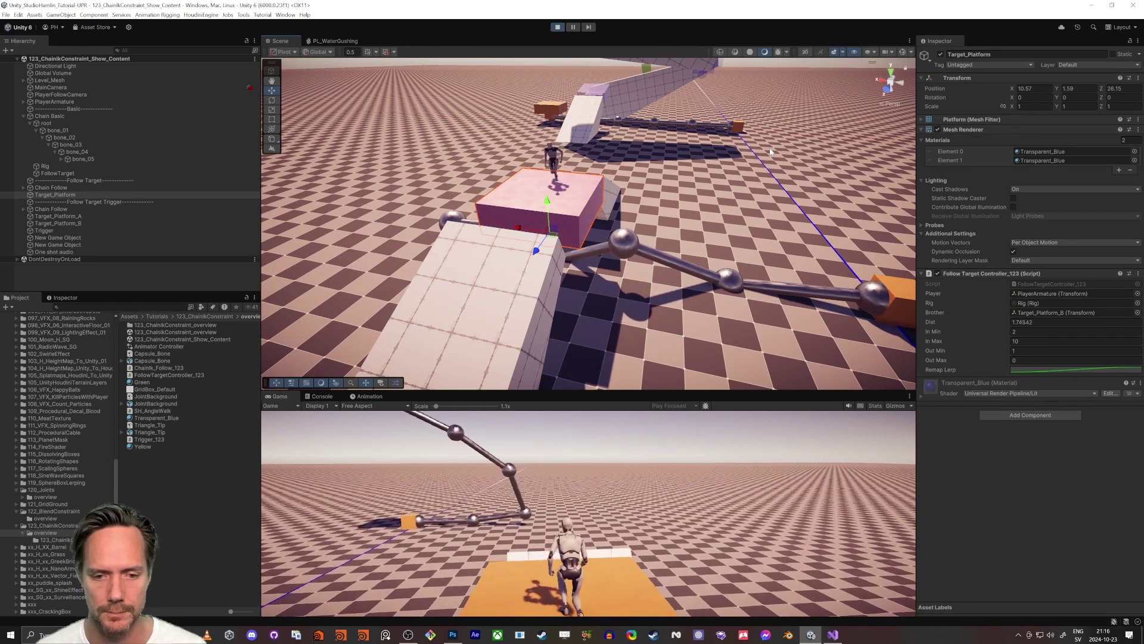
pyautogui.press('s')
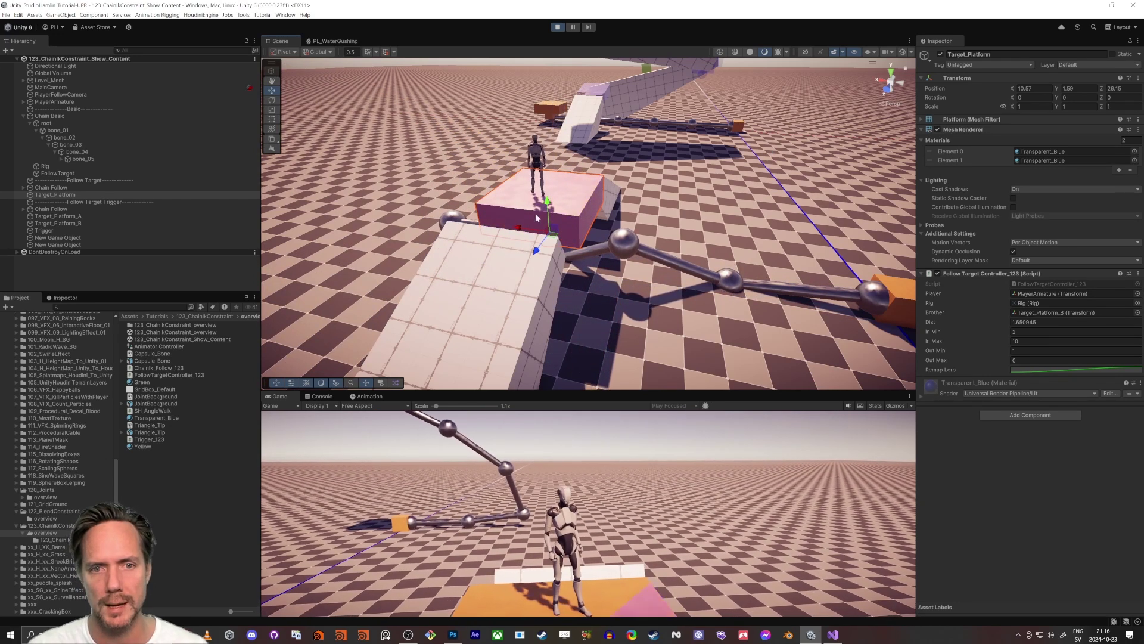
# - Examine the Chain Basic hierarchy from its parent object through bone_05 down to the tip
pyautogui.moveTo(629, 223); pyautogui.dragTo(323, 164, button='right')
pyautogui.press('s')
pyautogui.press('f')
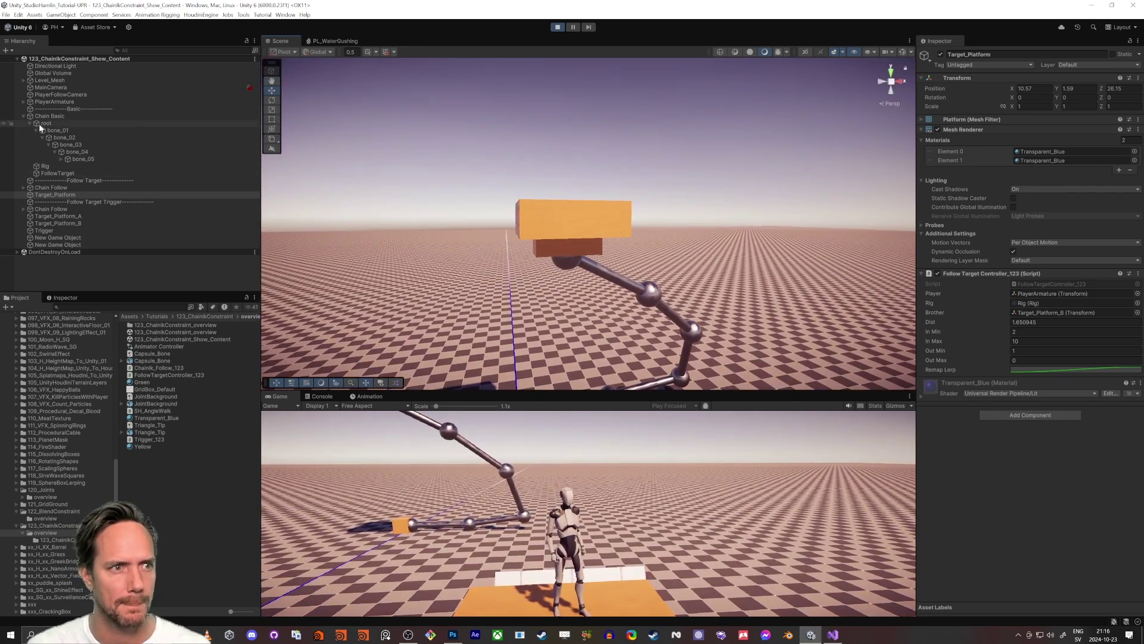
pyautogui.click(47, 117)
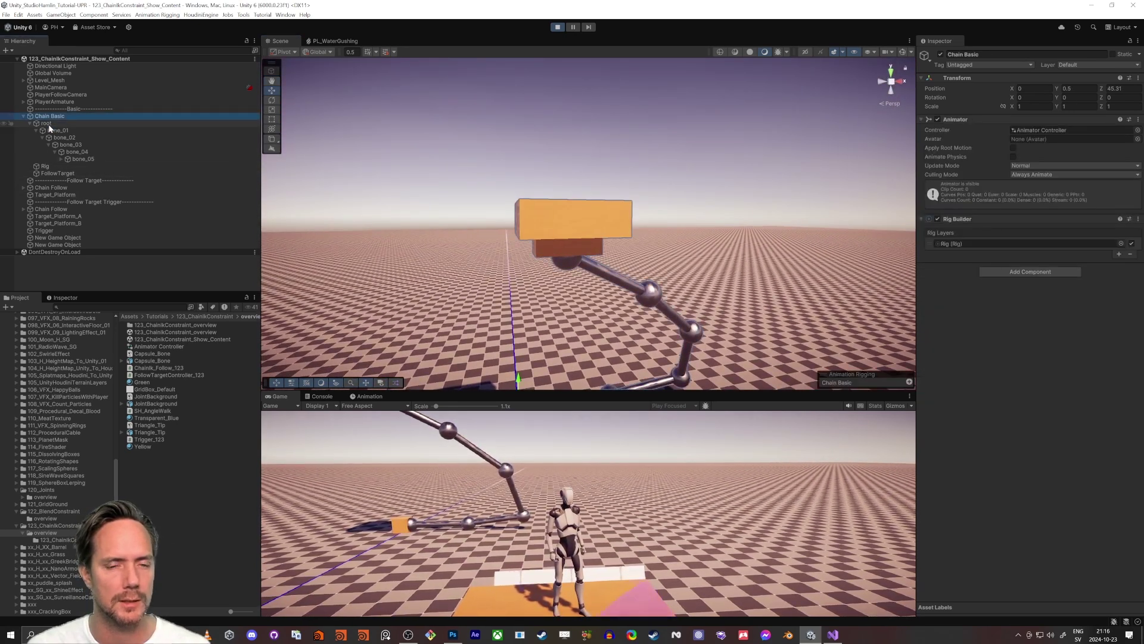
pyautogui.keyDown('shift'); pyautogui.click(82, 159); pyautogui.keyUp('shift')
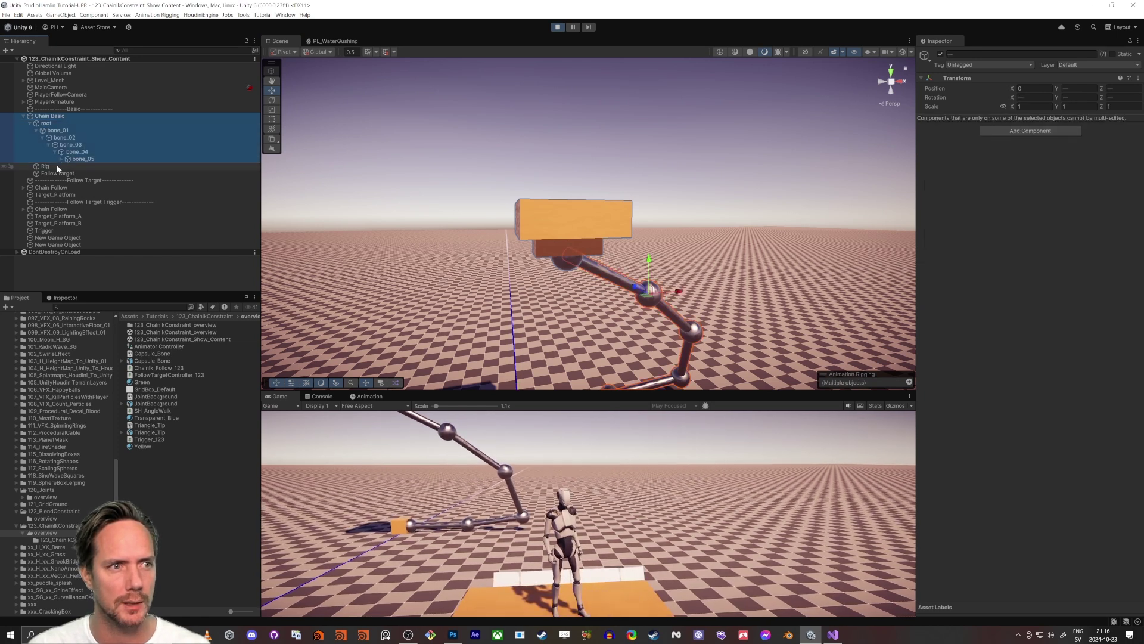
pyautogui.click(63, 159)
pyautogui.click(82, 167)
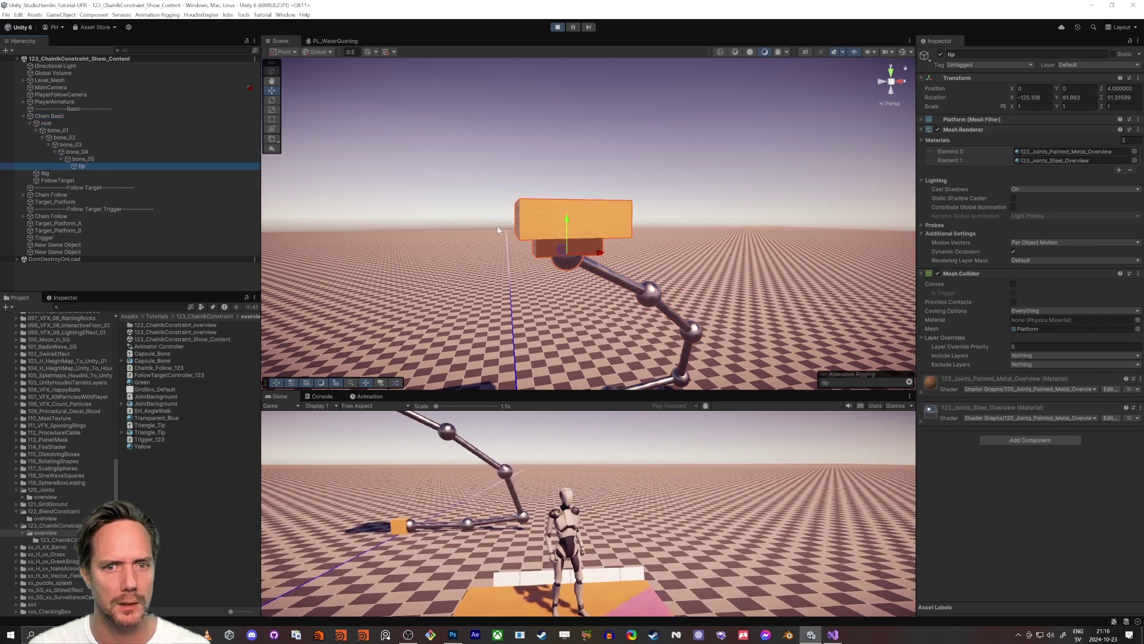
# - Frame the chain's tip and move Chain Basic's FollowTarget to about X 2.21, Y 7.84
pyautogui.press('f')
pyautogui.moveTo(527, 240); pyautogui.dragTo(525, 239, button='right')
pyautogui.click(33, 180)
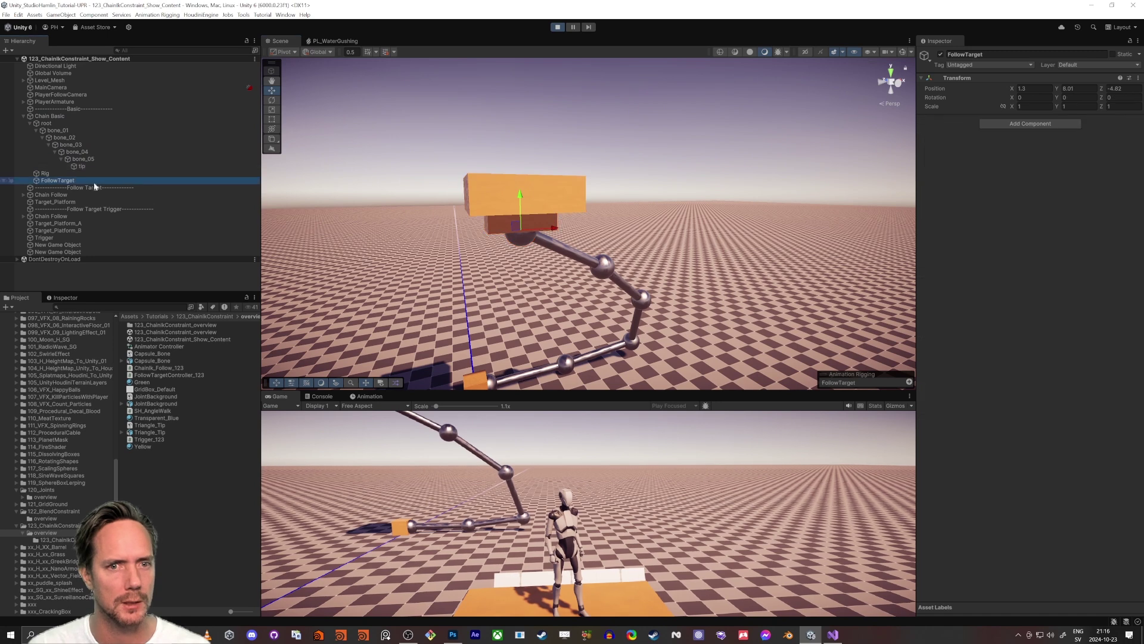
pyautogui.moveTo(515, 229); pyautogui.dragTo(547, 234)
# - Examine the follow-target and trigger-driven chains while the player crosses their platforms, and stop play mode
pyautogui.moveTo(530, 287); pyautogui.dragTo(478, 288, button='right')
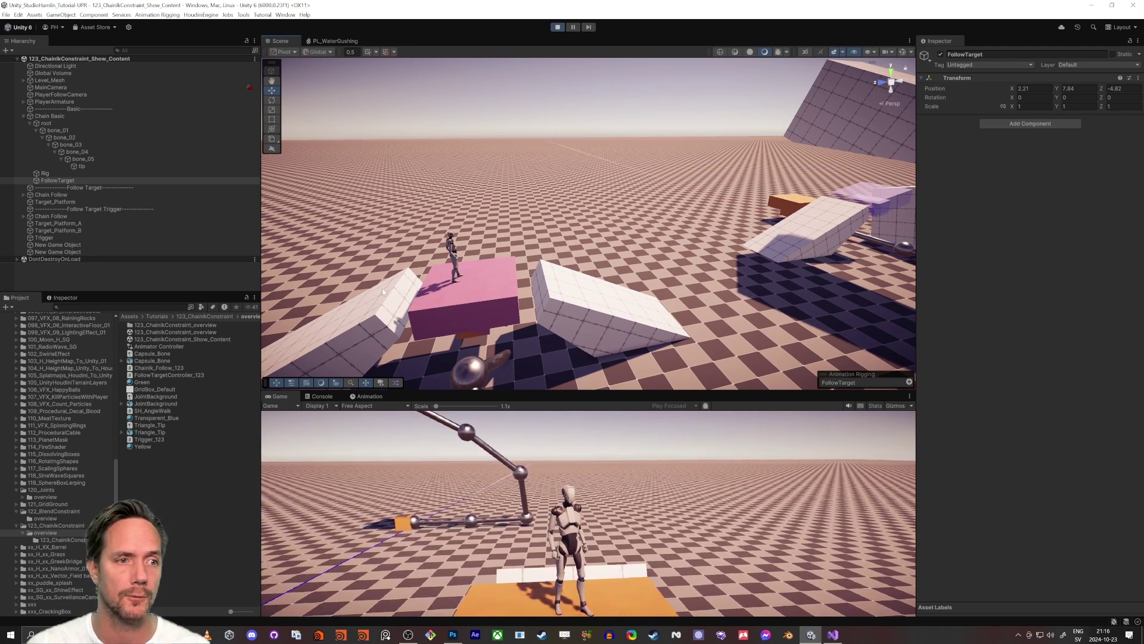
pyautogui.moveTo(473, 305); pyautogui.dragTo(471, 302, button='right')
pyautogui.moveTo(702, 239); pyautogui.dragTo(741, 243, button='right')
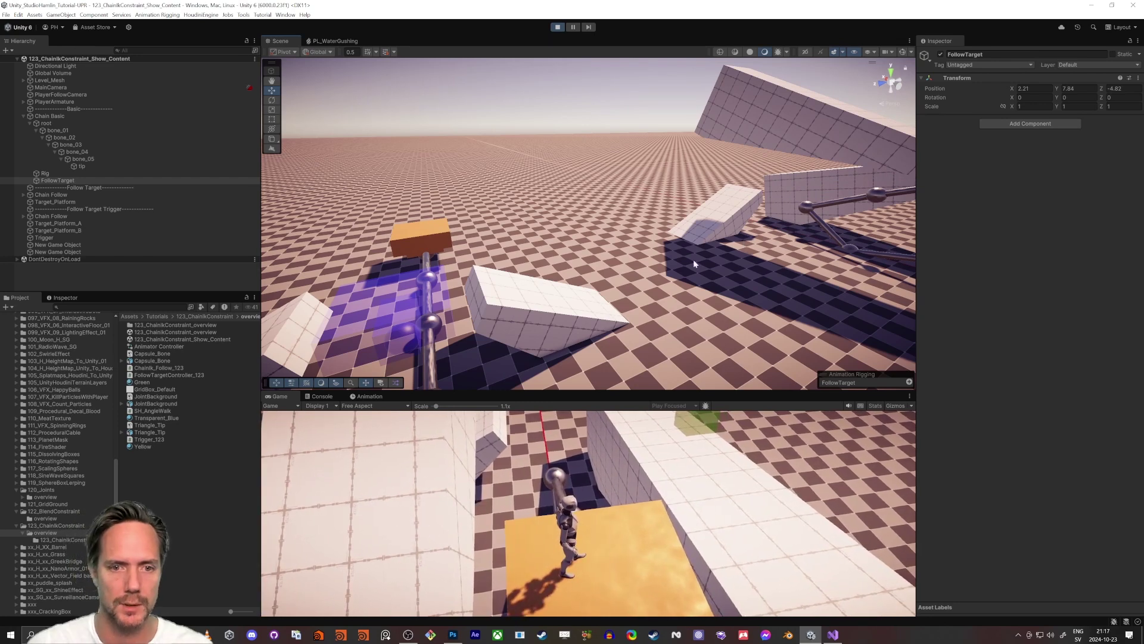
pyautogui.keyDown('alt'); pyautogui.moveTo(691, 266); pyautogui.dragTo(521, 239); pyautogui.keyUp('alt')
pyautogui.moveTo(520, 239); pyautogui.dragTo(766, 339, button='right')
pyautogui.keyDown('alt'); pyautogui.moveTo(766, 339); pyautogui.dragTo(713, 349); pyautogui.keyUp('alt')
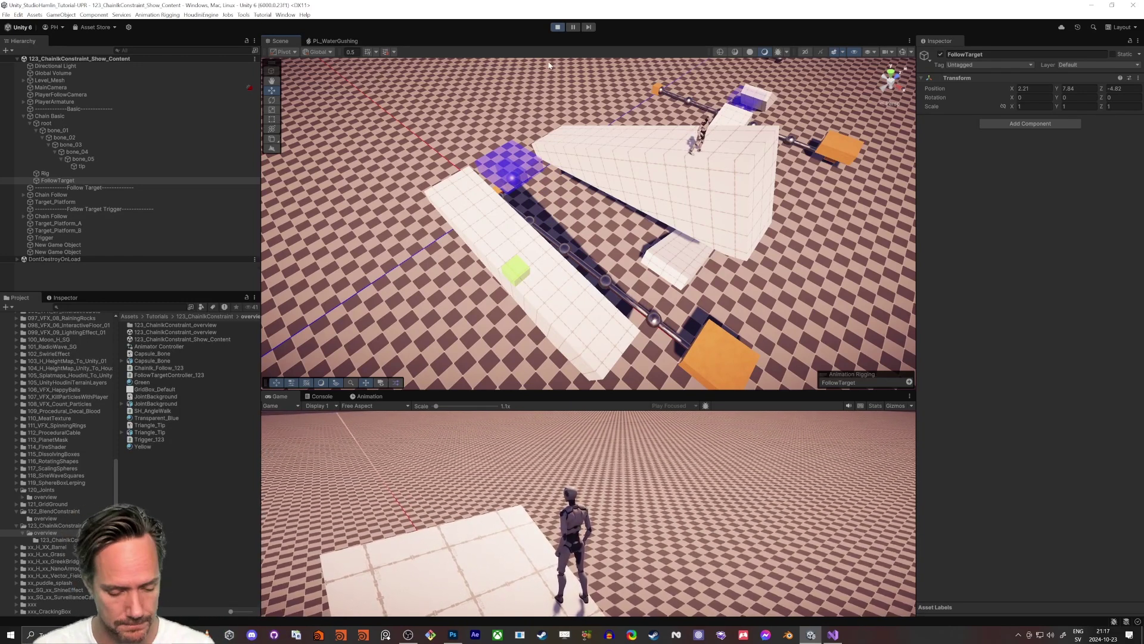
pyautogui.click(557, 27)
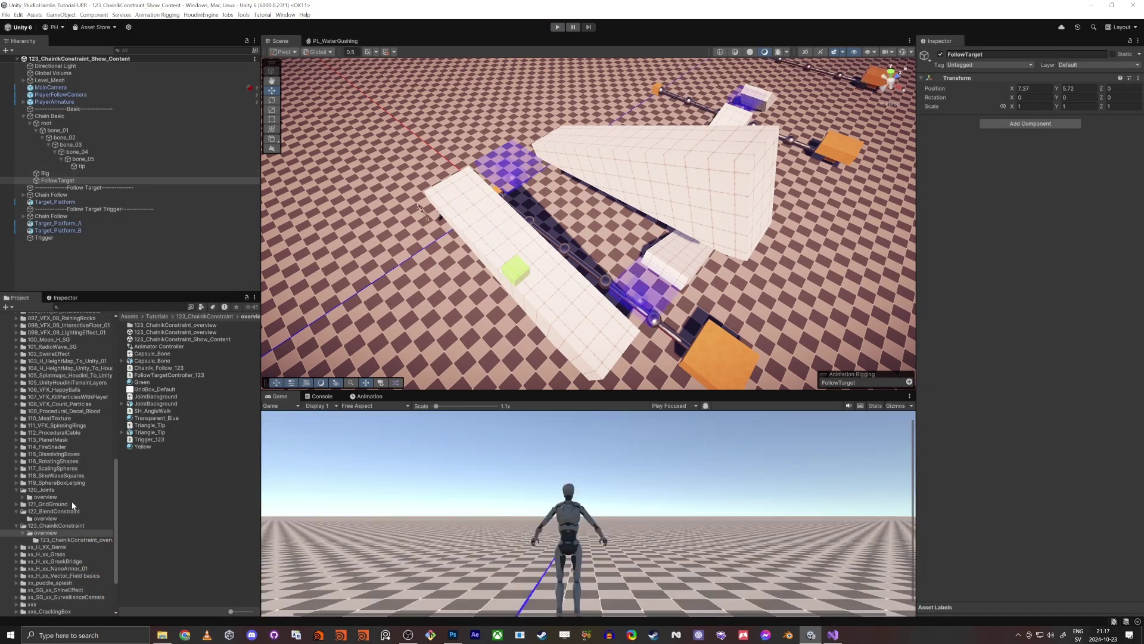
# - Open the 123_ChainIkConstraint scene from the 123_ChainIkConstraint folder and bring its parts into view
pyautogui.click(44, 526)
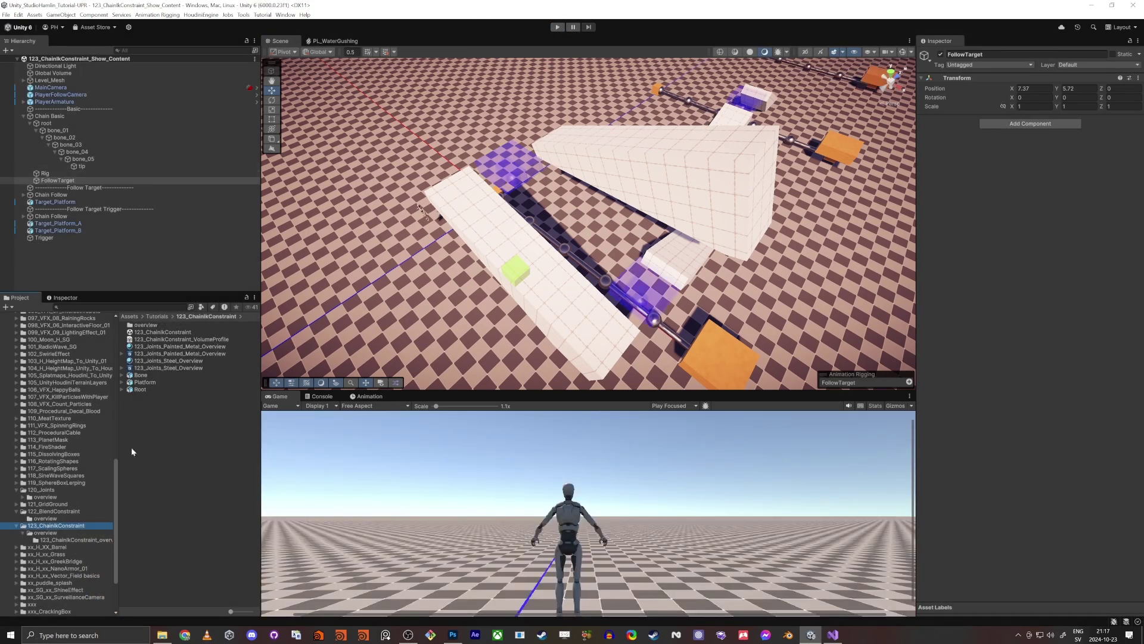
pyautogui.doubleClick(142, 332)
pyautogui.moveTo(455, 270); pyautogui.dragTo(492, 280, button='right')
pyautogui.press('w')
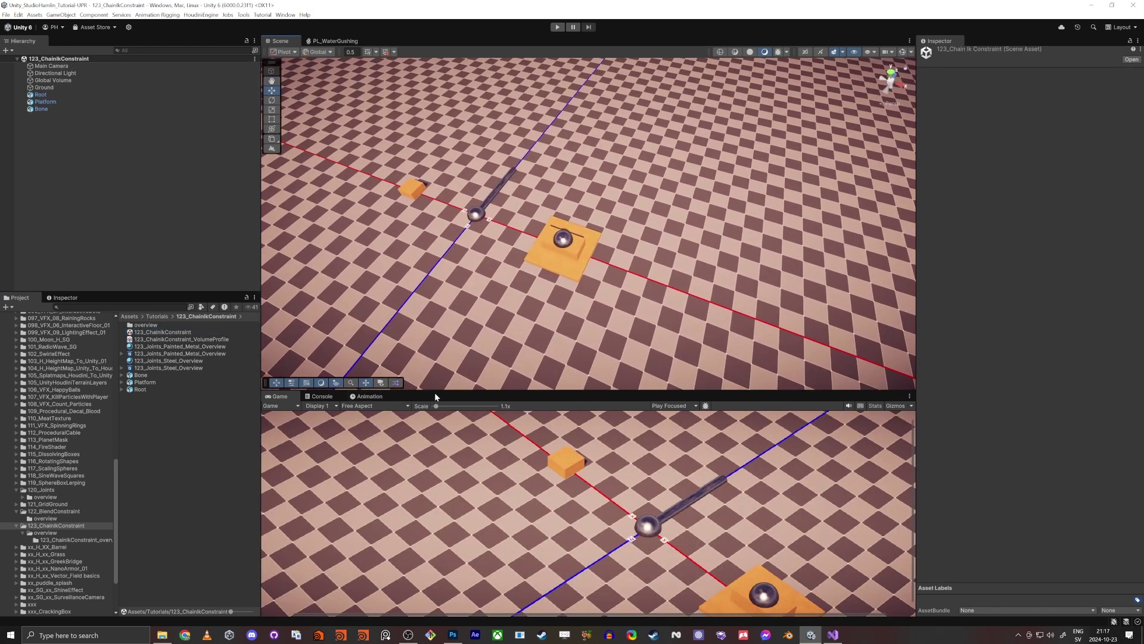
# - Enlarge the scene view and show the Console beneath it
pyautogui.moveTo(435, 395); pyautogui.dragTo(325, 472)
pyautogui.click(322, 479)
pyautogui.moveTo(499, 473)
pyautogui.mouseDown()
pyautogui.moveTo(490, 431)
pyautogui.moveTo(484, 486)
pyautogui.mouseUp()
# - Select the Root block and try shifting it along the ground
pyautogui.press('w')
pyautogui.moveTo(384, 337); pyautogui.dragTo(480, 294, button='right')
pyautogui.click(470, 344)
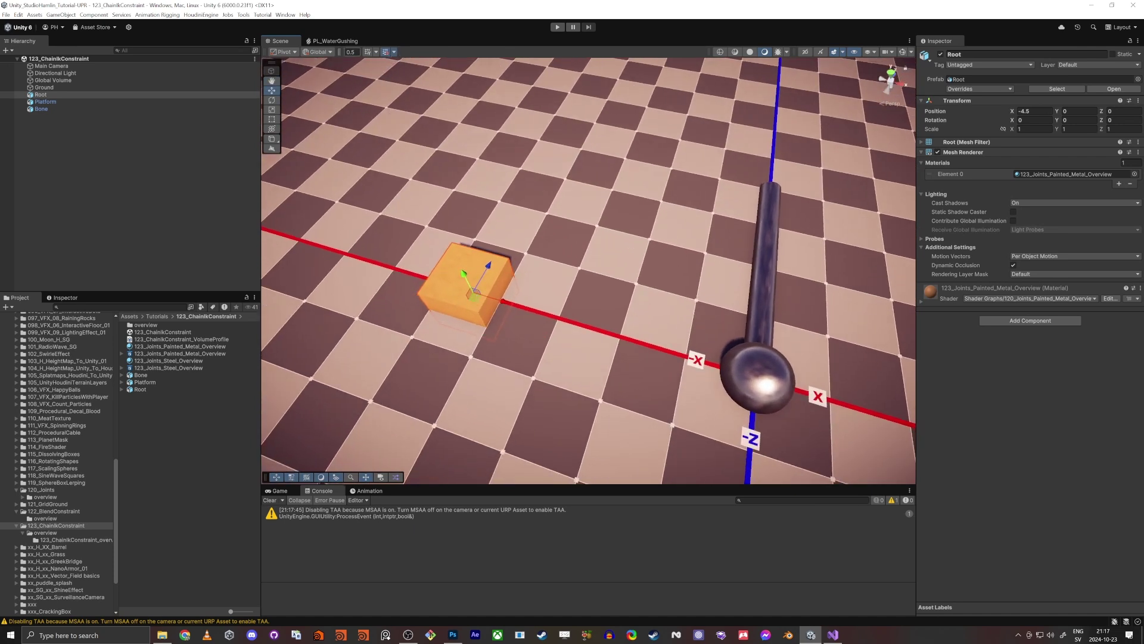
pyautogui.moveTo(472, 296); pyautogui.dragTo(506, 309)
# - Show the Bone from the top, try moving it to about X 1.5, Z 0.5, and return it to the origin
pyautogui.doubleClick(757, 386)
pyautogui.click(893, 90)
pyautogui.click(891, 72)
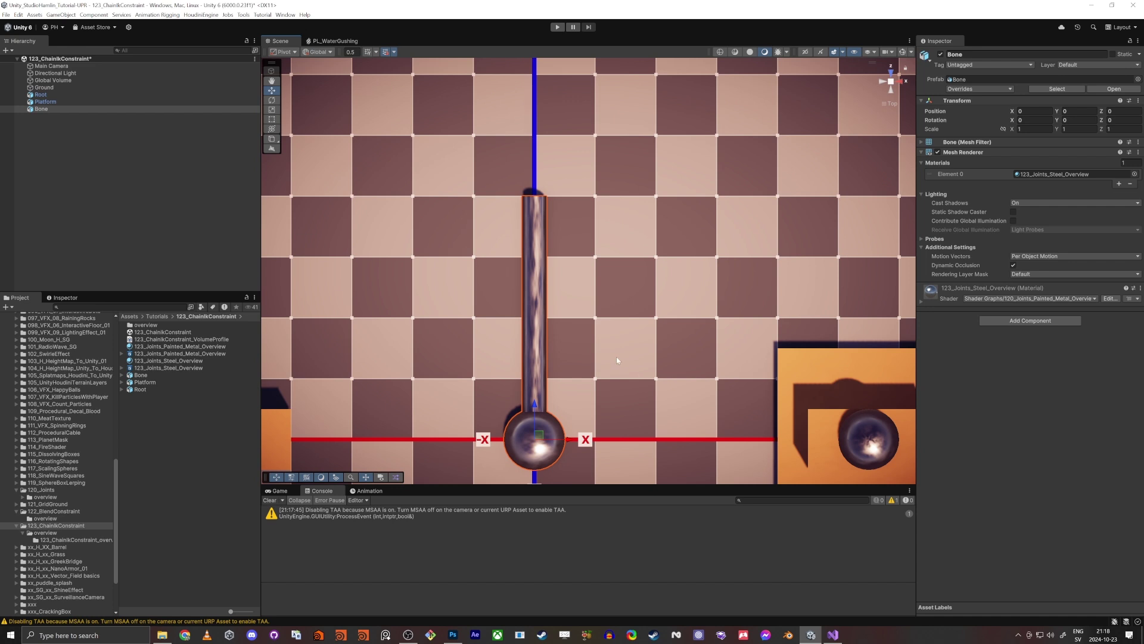
pyautogui.scroll(-3, 615, 358)
pyautogui.moveTo(562, 388); pyautogui.dragTo(630, 368)
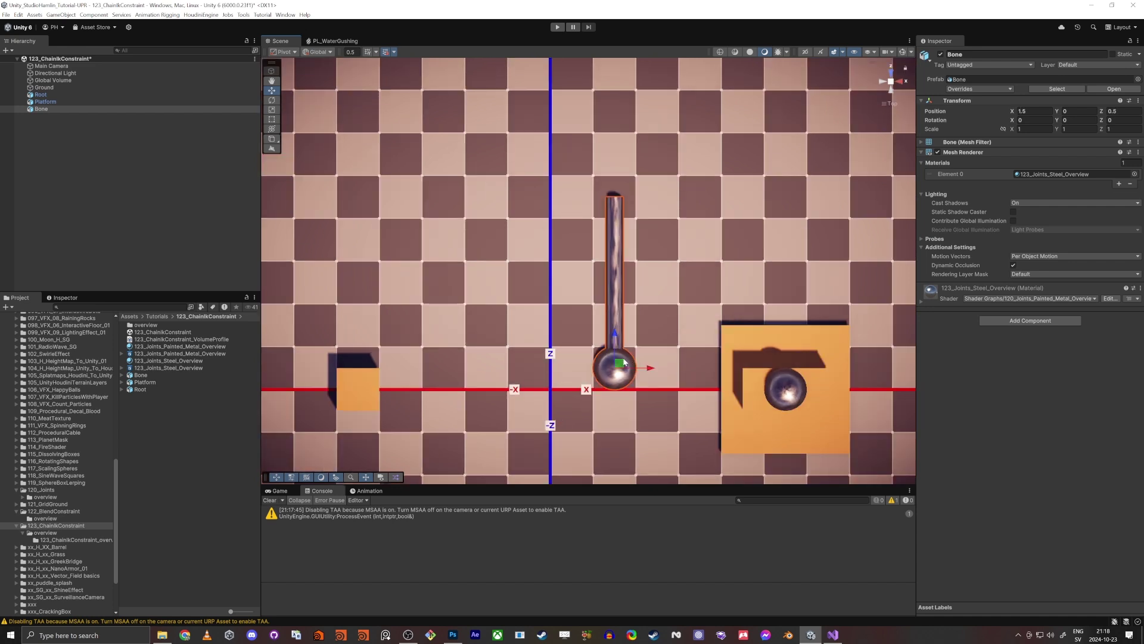
pyautogui.moveTo(623, 363)
pyautogui.mouseDown()
pyautogui.moveTo(548, 392)
pyautogui.moveTo(622, 352)
pyautogui.moveTo(614, 341)
pyautogui.moveTo(638, 344)
pyautogui.moveTo(600, 364)
pyautogui.moveTo(626, 358)
pyautogui.mouseUp()
pyautogui.press('e')
pyautogui.keyDown('alt'); pyautogui.moveTo(513, 325); pyautogui.dragTo(522, 326); pyautogui.keyUp('alt')
pyautogui.moveTo(522, 326); pyautogui.dragTo(509, 326, button='middle')
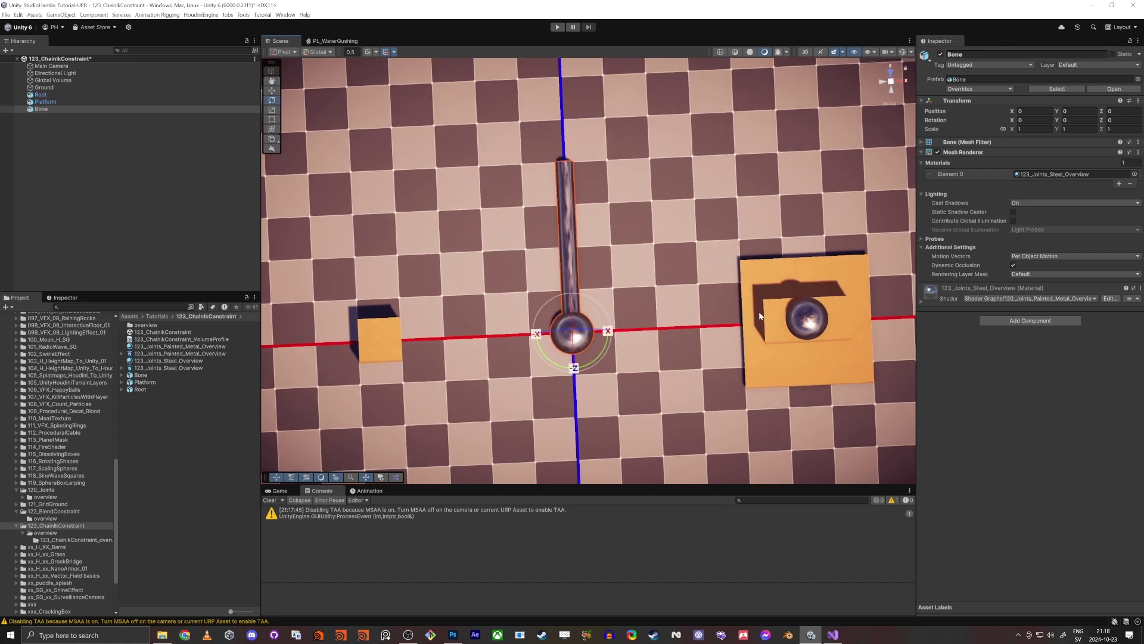
# - Select the Platform and examine its stepped shape and ball pivot from the back and alongside the other parts
pyautogui.click(802, 320)
pyautogui.keyDown('alt'); pyautogui.moveTo(808, 342); pyautogui.dragTo(812, 334); pyautogui.keyUp('alt')
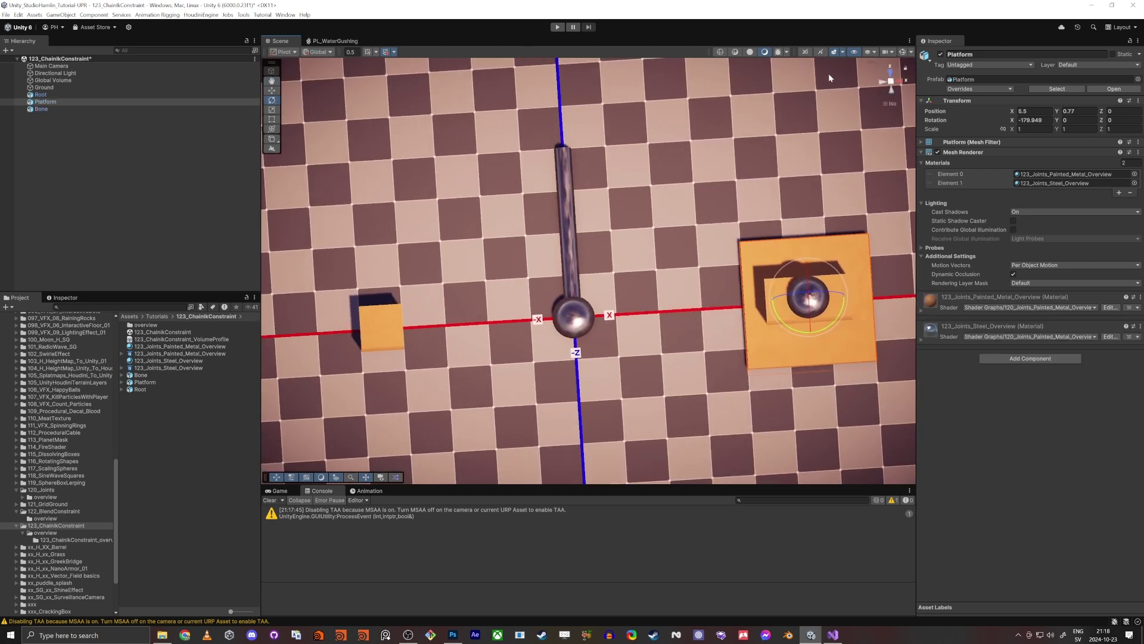
pyautogui.click(891, 92)
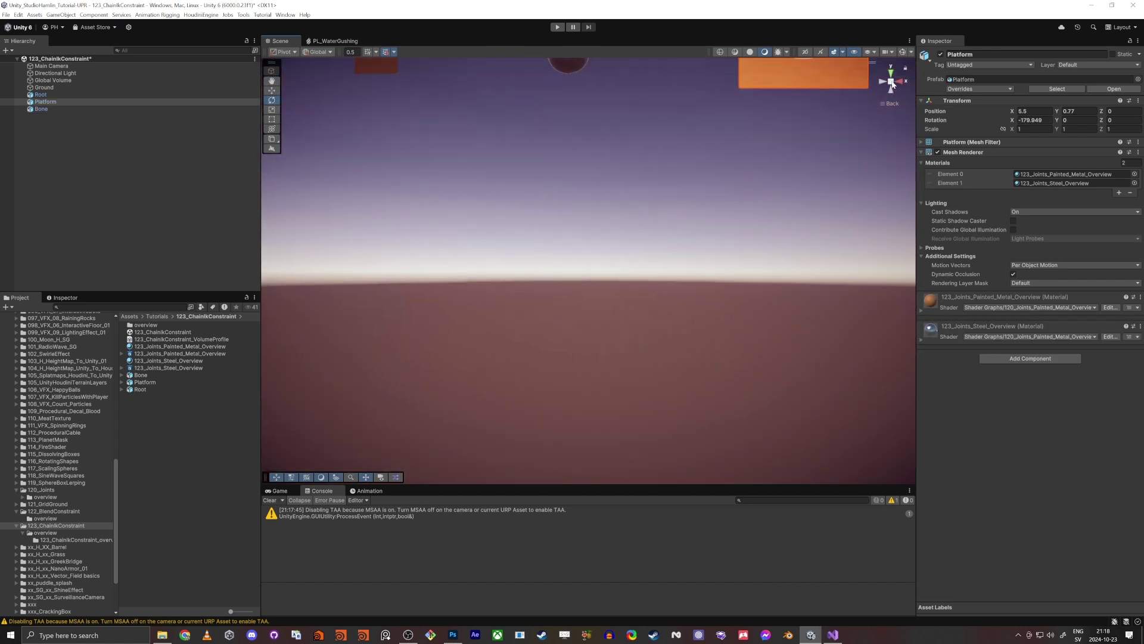
pyautogui.press('f')
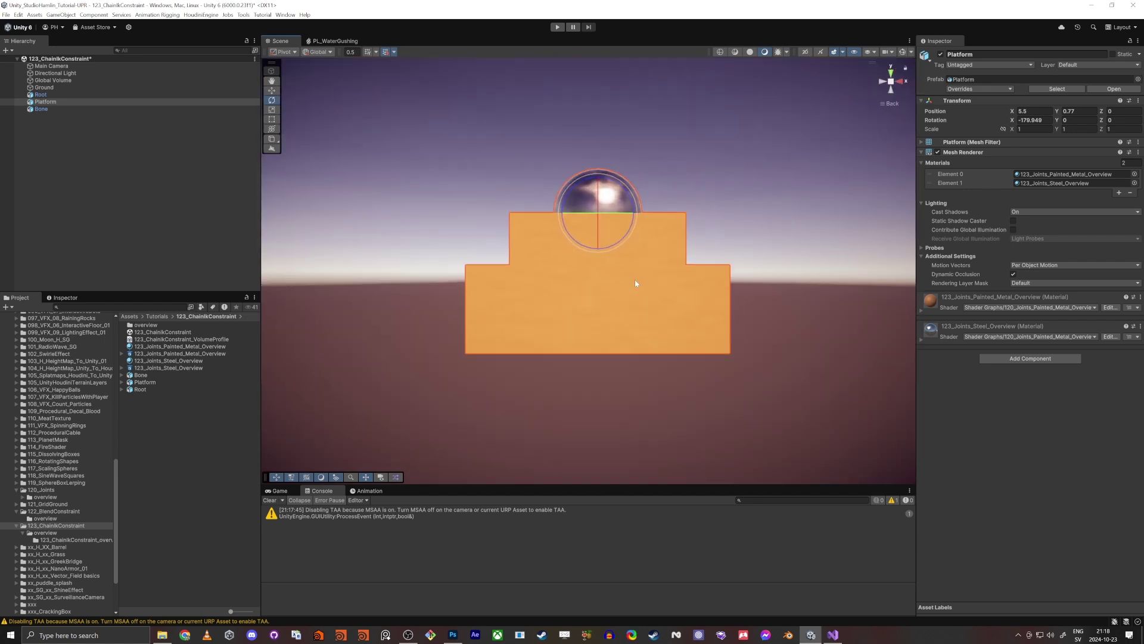
pyautogui.press('w')
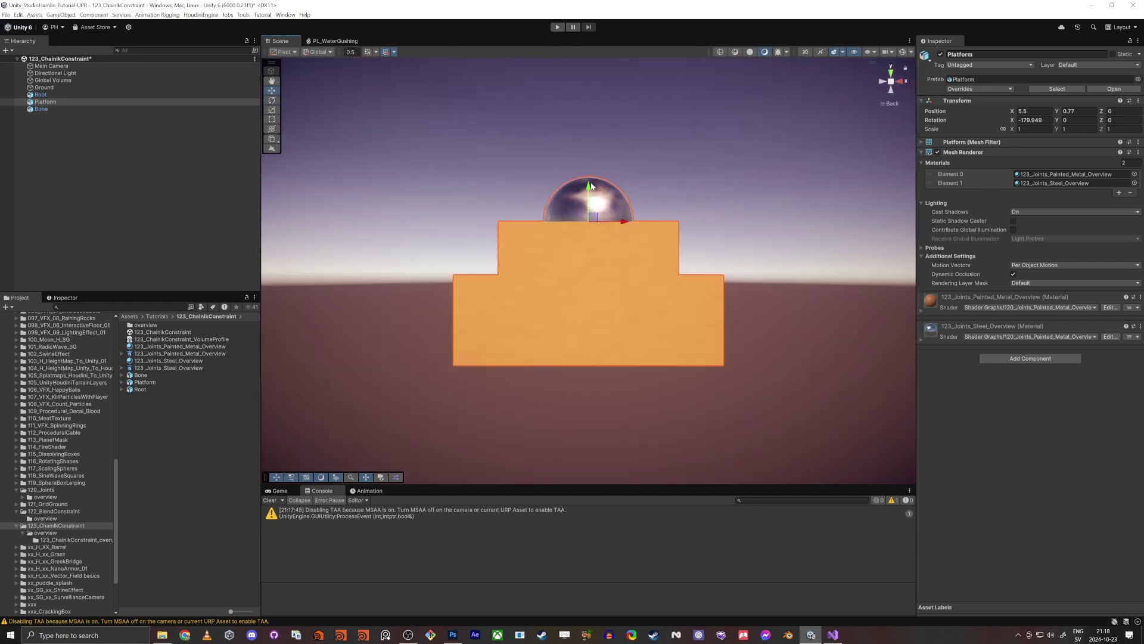
pyautogui.keyDown('alt'); pyautogui.moveTo(584, 194); pyautogui.dragTo(697, 262); pyautogui.keyUp('alt')
pyautogui.moveTo(697, 262); pyautogui.dragTo(694, 316, button='middle')
pyautogui.click(893, 83)
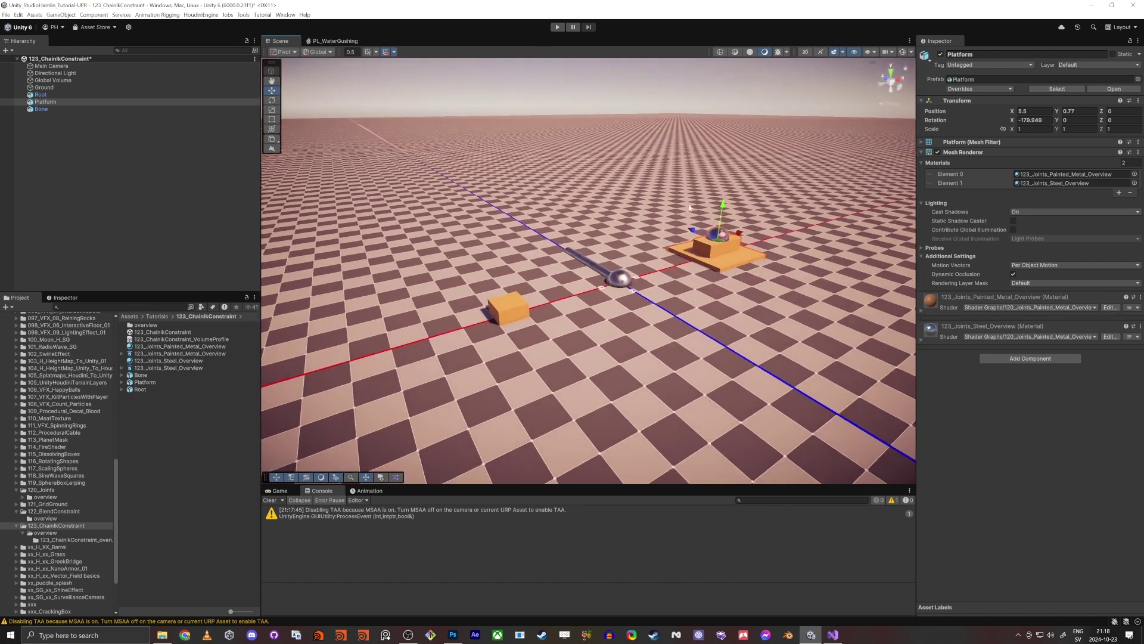
# - Move the Root block along the ground to X -2.5
pyautogui.moveTo(680, 333); pyautogui.dragTo(525, 372, button='right')
pyautogui.scroll(-5, 524, 372)
pyautogui.click(413, 398)
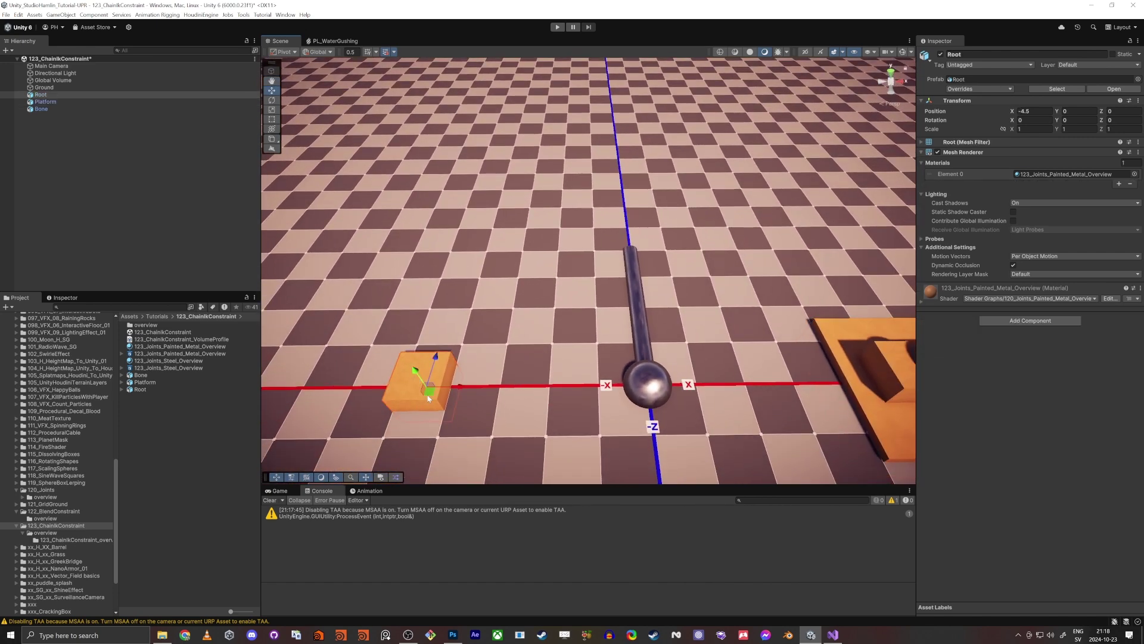
pyautogui.moveTo(428, 398); pyautogui.dragTo(535, 391)
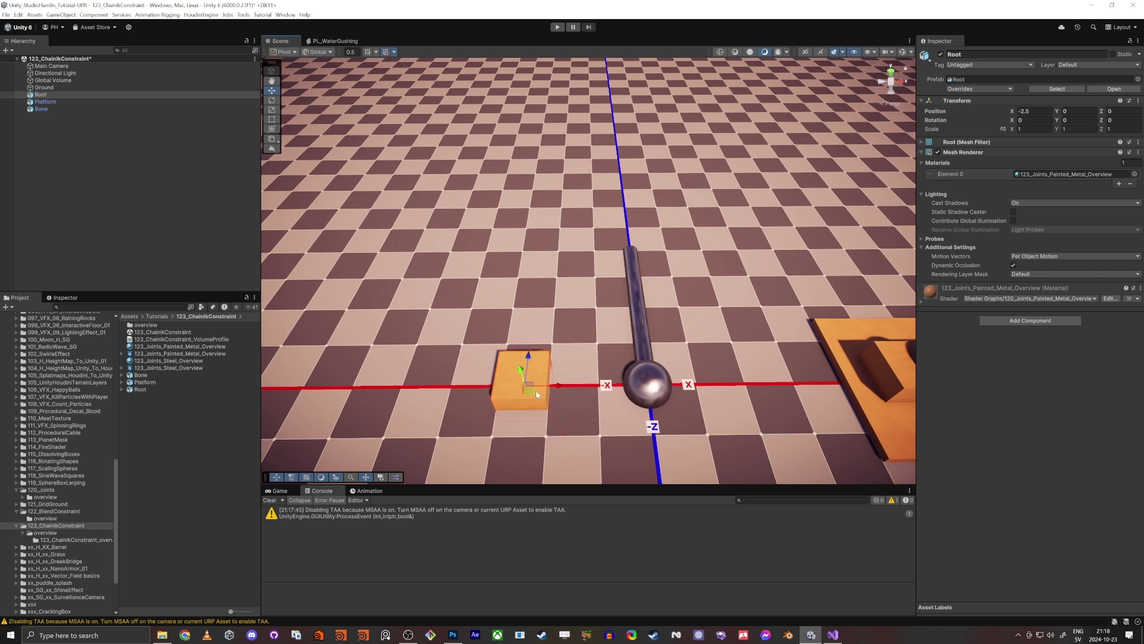
# - Move the Bone along the Z axis to Z 2 and place the Root block at the origin
pyautogui.click(45, 102)
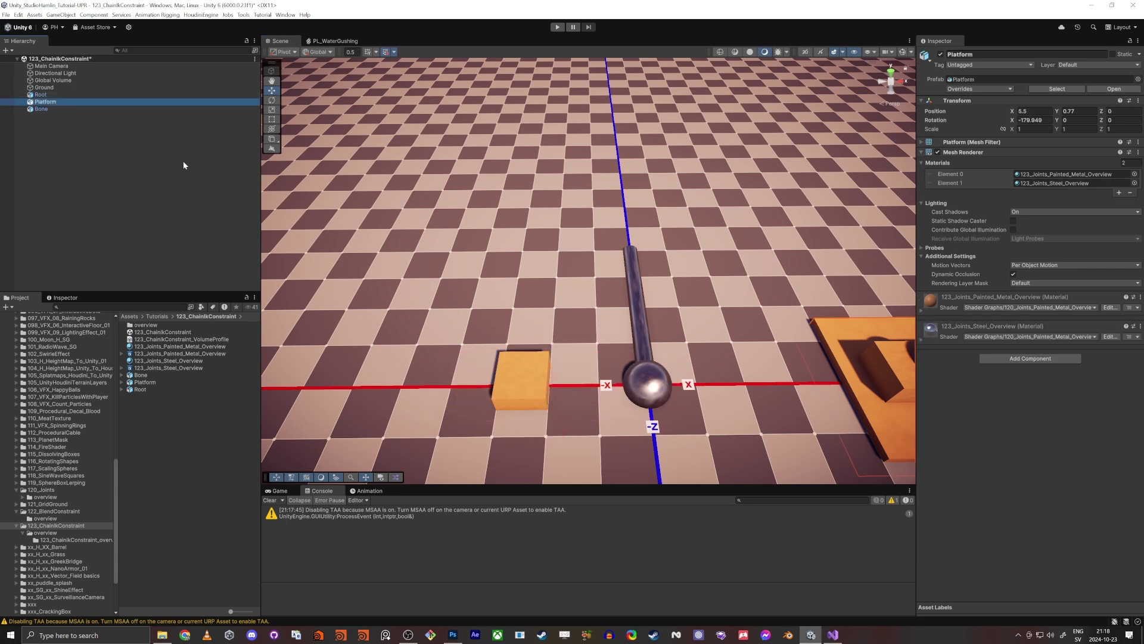
pyautogui.click(41, 109)
pyautogui.moveTo(644, 394); pyautogui.dragTo(577, 350)
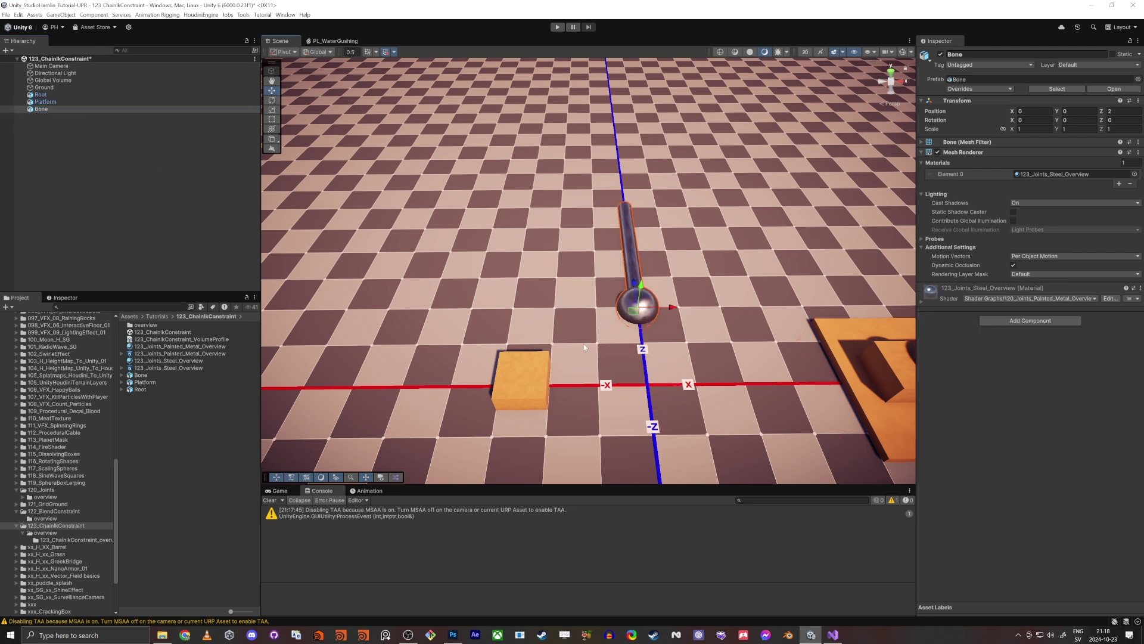
pyautogui.click(520, 378)
pyautogui.moveTo(530, 389); pyautogui.dragTo(656, 399)
pyautogui.keyDown('alt'); pyautogui.moveTo(520, 335); pyautogui.dragTo(728, 376); pyautogui.keyUp('alt')
pyautogui.moveTo(553, 344); pyautogui.dragTo(651, 360, button='middle')
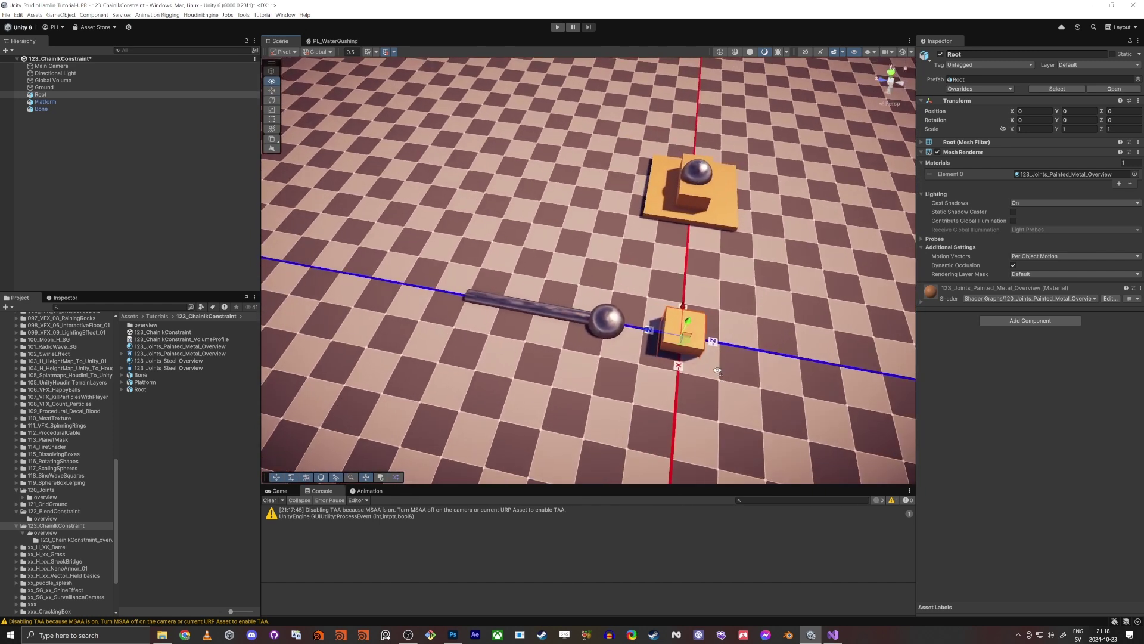
# - Set the Bone's ball against the Root block at Z 0.5
pyautogui.scroll(4, 650, 360)
pyautogui.click(606, 342)
pyautogui.moveTo(611, 346); pyautogui.dragTo(387, 310)
pyautogui.press('e')
pyautogui.hotkey('ctrl', 'z')
pyautogui.press('w')
pyautogui.press('e')
# - Duplicate the Bone and place the copy's ball at the first bone's free end, at Z 4.5
pyautogui.hotkey('ctrl', 'd')
pyautogui.press('w')
pyautogui.moveTo(461, 356); pyautogui.dragTo(519, 368, button='right')
pyautogui.press('w')
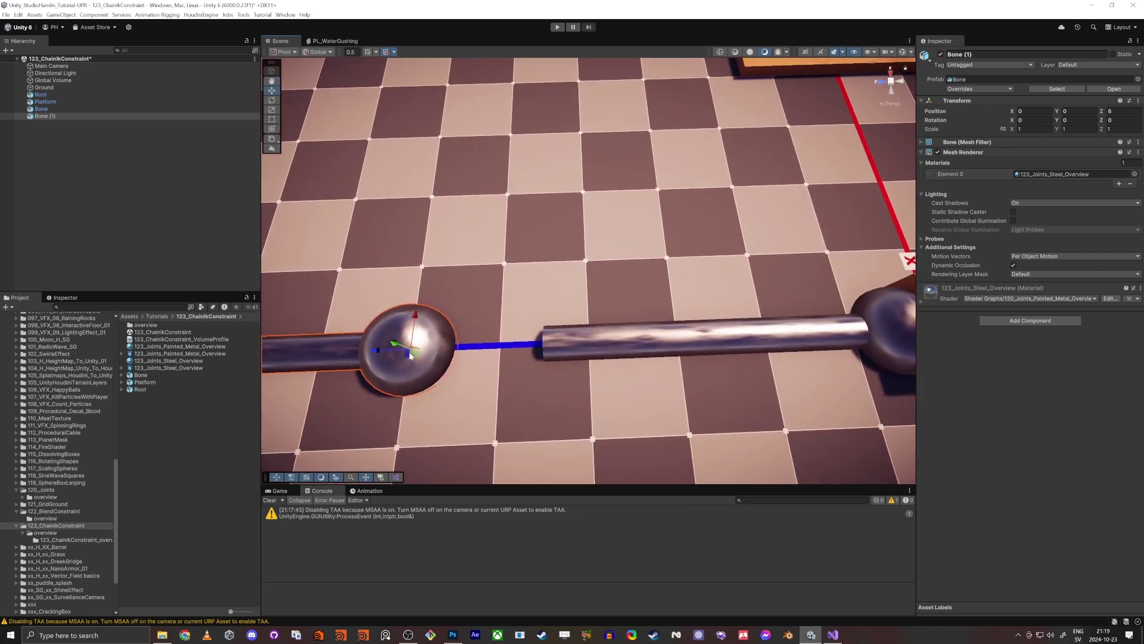
pyautogui.moveTo(412, 356); pyautogui.dragTo(516, 360)
pyautogui.scroll(-8, 511, 360)
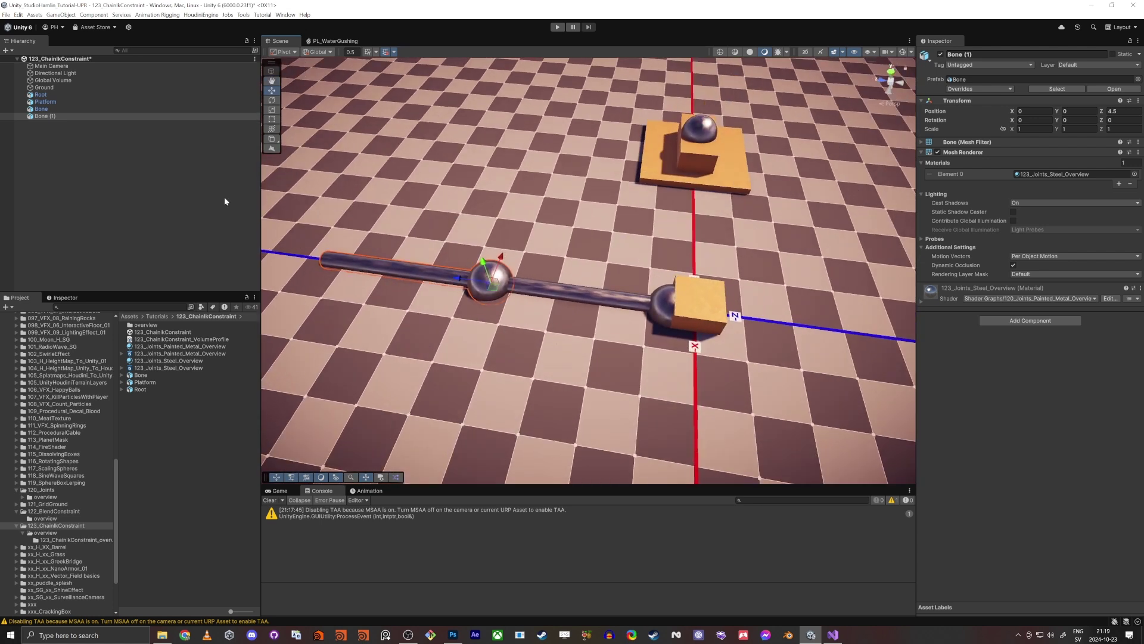
# - Place Root after Platform in the hierarchy and rename the two bones Bone_01 and Bone_02
pyautogui.moveTo(45, 98); pyautogui.dragTo(47, 110)
pyautogui.click(41, 109)
pyautogui.click(45, 110)
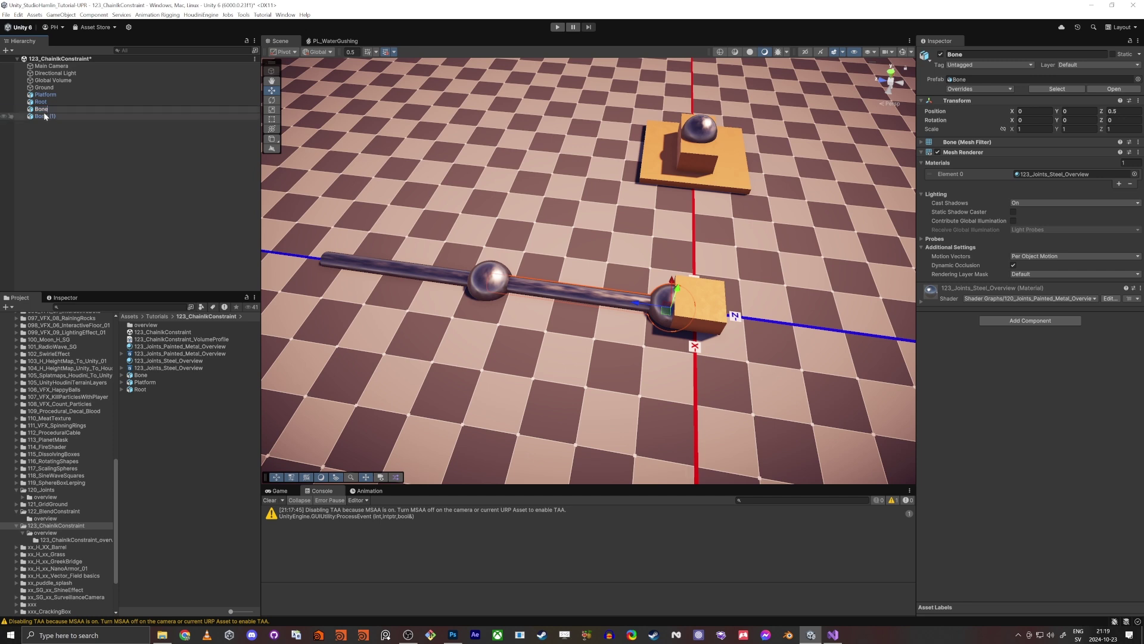
pyautogui.write('_01')
pyautogui.click(45, 116)
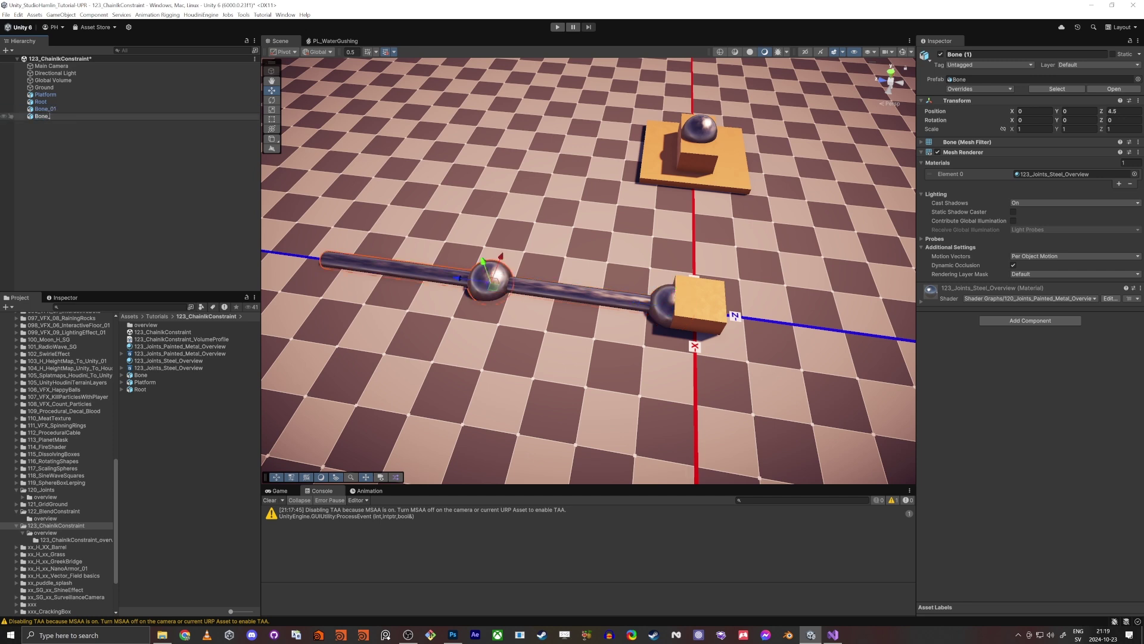
pyautogui.write('Bone_02')
pyautogui.press('Return')
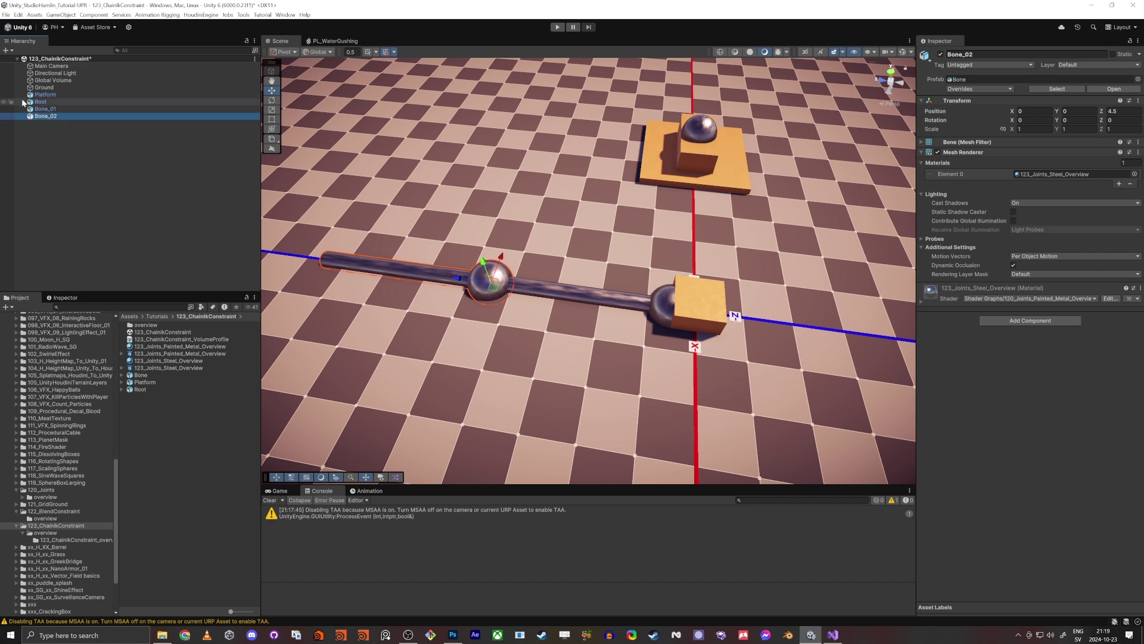
# - Parent Bone_01 to Root and Bone_02 to Bone_01, and select Bone_02
pyautogui.moveTo(41, 119); pyautogui.dragTo(43, 103)
pyautogui.click(56, 117)
pyautogui.keyDown('alt'); pyautogui.moveTo(355, 307); pyautogui.dragTo(520, 365); pyautogui.keyUp('alt')
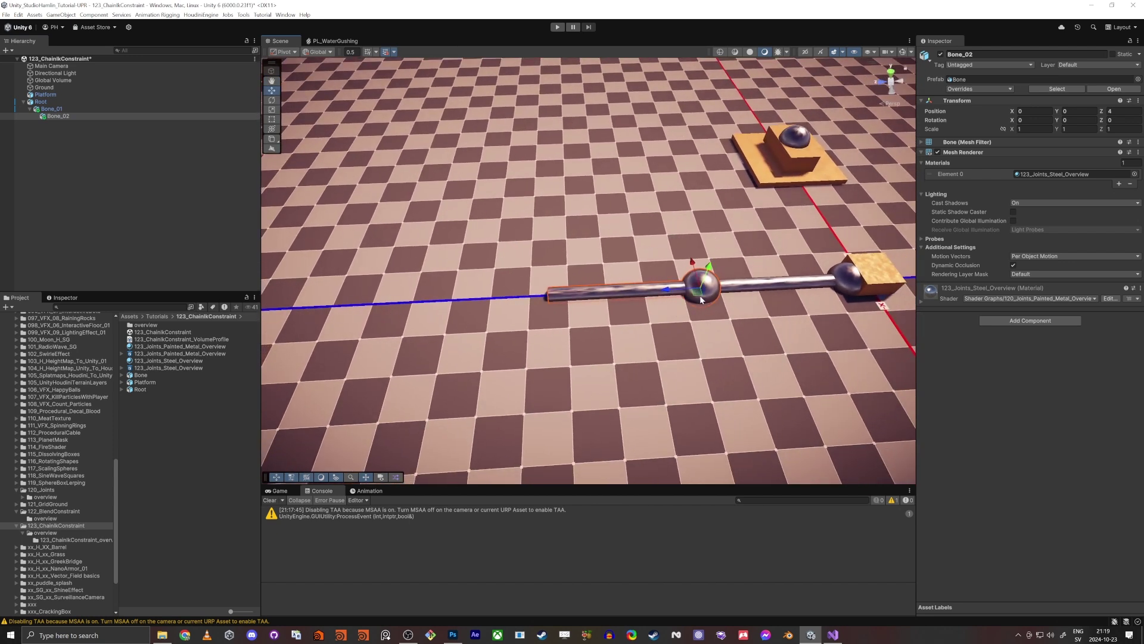
# - Duplicate Bone_02 three times, placing each copy at the free end of the previous bone
pyautogui.hotkey('ctrl', 'd')
pyautogui.moveTo(670, 290); pyautogui.dragTo(518, 298)
pyautogui.hotkey('ctrl', 'd')
pyautogui.moveTo(671, 292); pyautogui.dragTo(358, 308)
pyautogui.moveTo(387, 315); pyautogui.dragTo(492, 329, button='right')
pyautogui.hotkey('ctrl', 'd')
pyautogui.moveTo(653, 289); pyautogui.dragTo(527, 316)
pyautogui.moveTo(554, 336)
pyautogui.mouseDown(button='right')
pyautogui.moveTo(575, 293)
pyautogui.moveTo(564, 319)
pyautogui.mouseUp(button='right')
# - Nest the copied bones under one another to continue the chain and rename the first copy Bone_03
pyautogui.moveTo(71, 122); pyautogui.dragTo(89, 131)
pyautogui.click(73, 124)
pyautogui.press('F2')
pyautogui.press('Right')
pyautogui.press('BackSpace')
pyautogui.press('BackSpace')
pyautogui.press('BackSpace')
pyautogui.press('BackSpace')
pyautogui.press('BackSpace')
pyautogui.press('BackSpace')
pyautogui.write('4')
pyautogui.press('Return')
pyautogui.press('F2')
pyautogui.press('Right')
pyautogui.press('BackSpace')
pyautogui.write('3')
pyautogui.press('Return')
# - Rename the last two bones of the chain Bone_04 and Bone_05
pyautogui.press('Down')
pyautogui.press('F2')
pyautogui.press('Right')
pyautogui.press('BackSpace')
pyautogui.press('BackSpace')
pyautogui.press('BackSpace')
pyautogui.press('BackSpace')
pyautogui.press('BackSpace')
pyautogui.write('4')
pyautogui.press('Return')
pyautogui.press('Down')
pyautogui.press('F2')
pyautogui.press('Right')
pyautogui.press('BackSpace')
pyautogui.write('5')
pyautogui.press('Return')
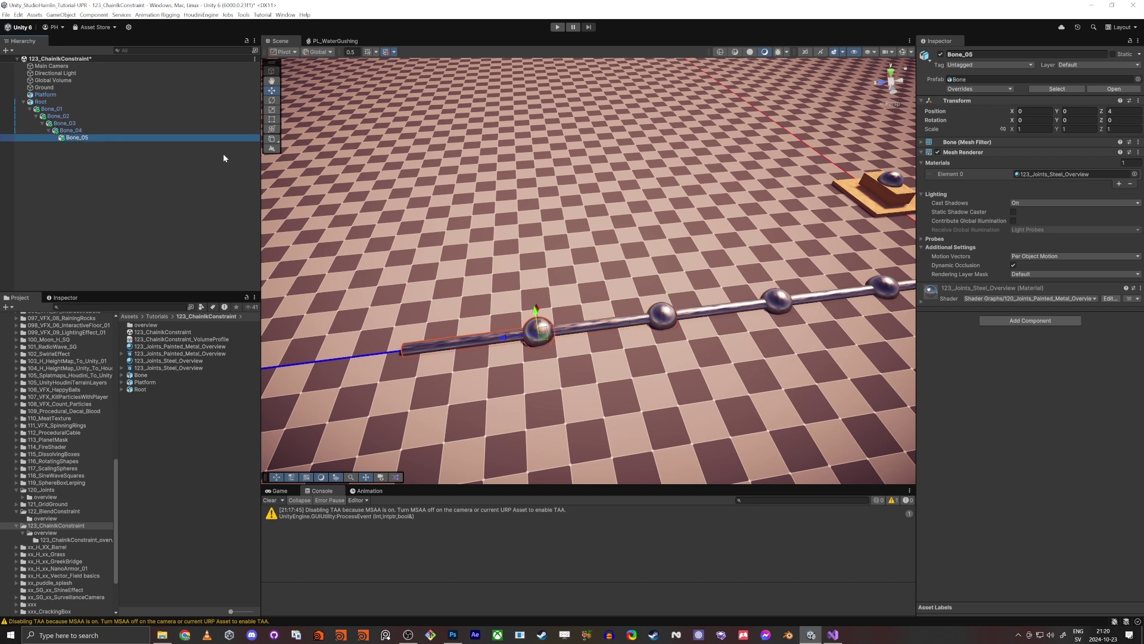
# - Parent the Platform to Bone_05 and rename it Tip
pyautogui.moveTo(34, 96); pyautogui.dragTo(68, 140)
pyautogui.doubleClick(77, 139)
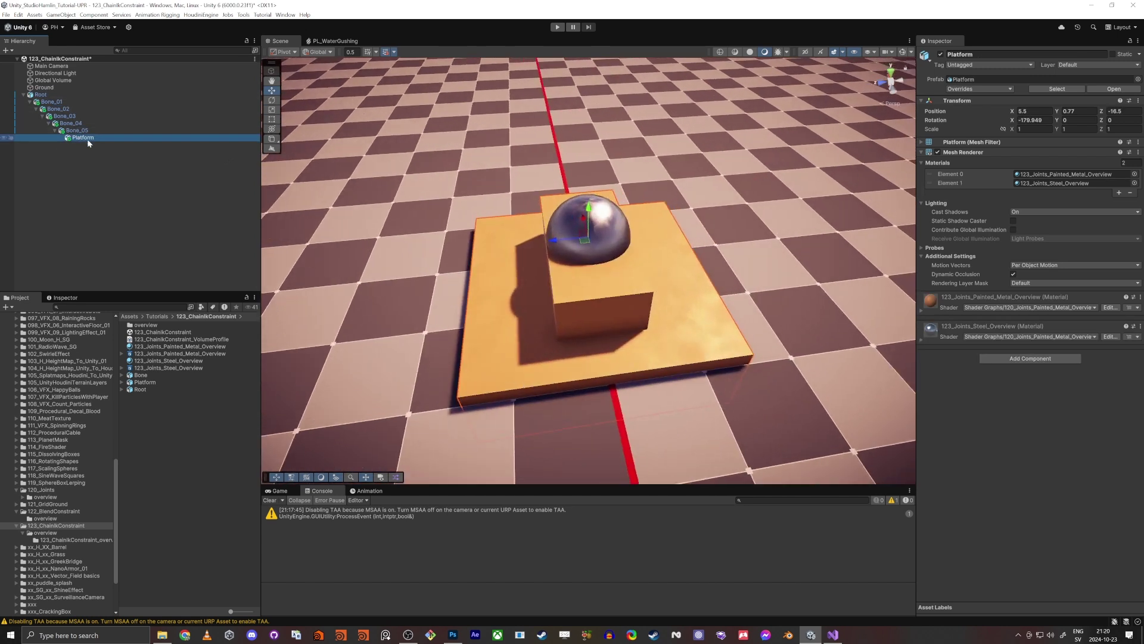
pyautogui.press('F2')
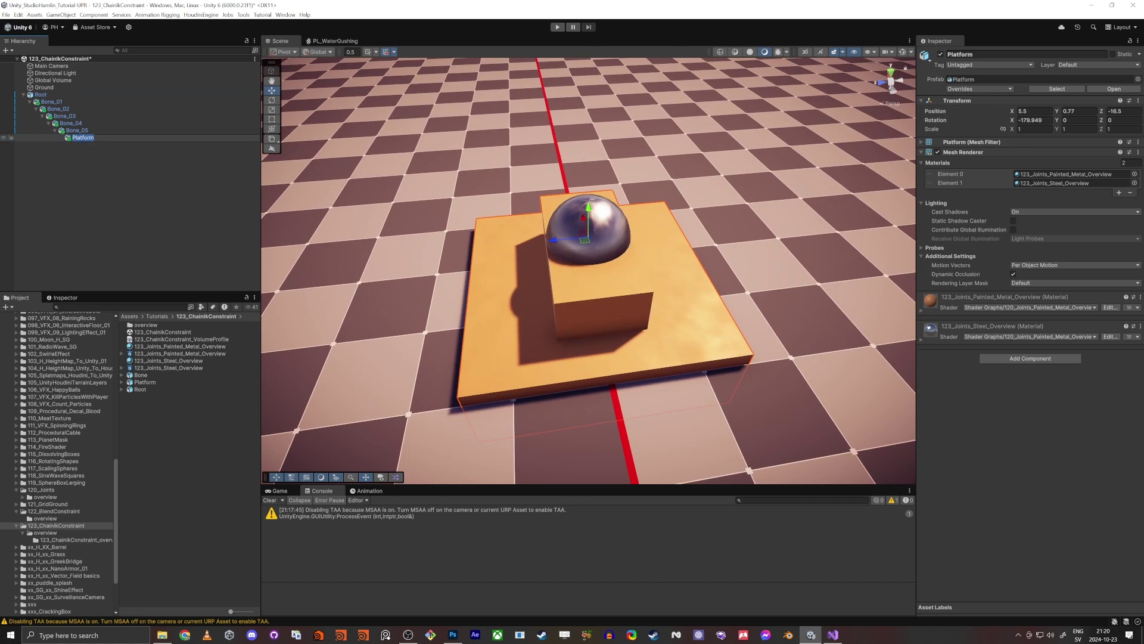
pyautogui.write('Tip')
pyautogui.press('Return')
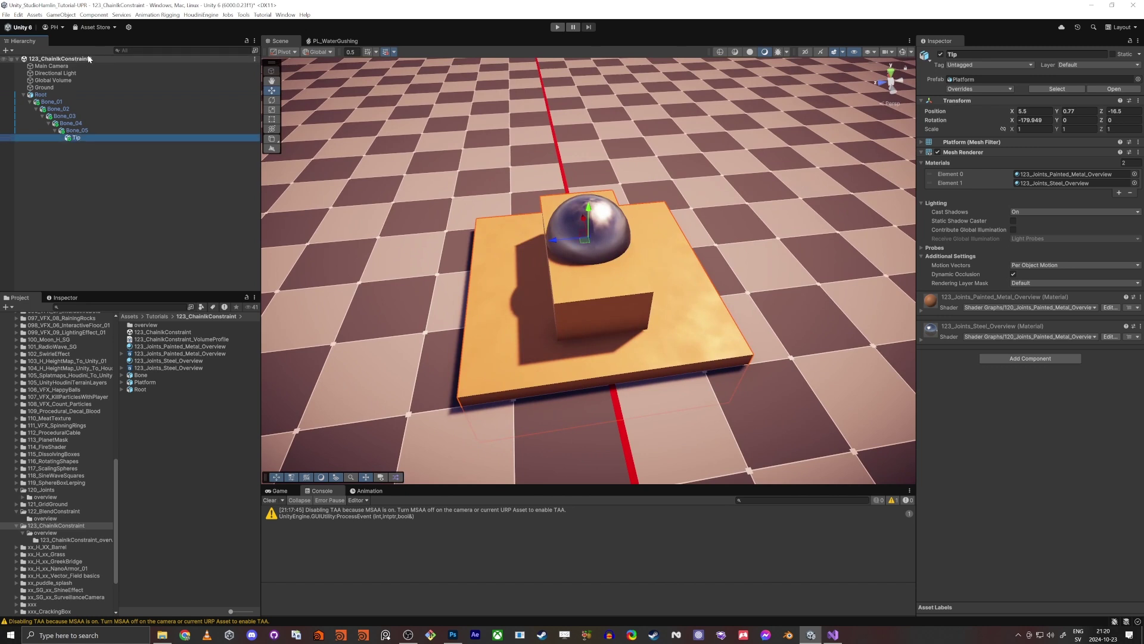
# - Set the Tip's local position to 0, 0, 0 and its X rotation to 0
pyautogui.press('s')
pyautogui.moveTo(620, 300); pyautogui.dragTo(426, 236, button='right')
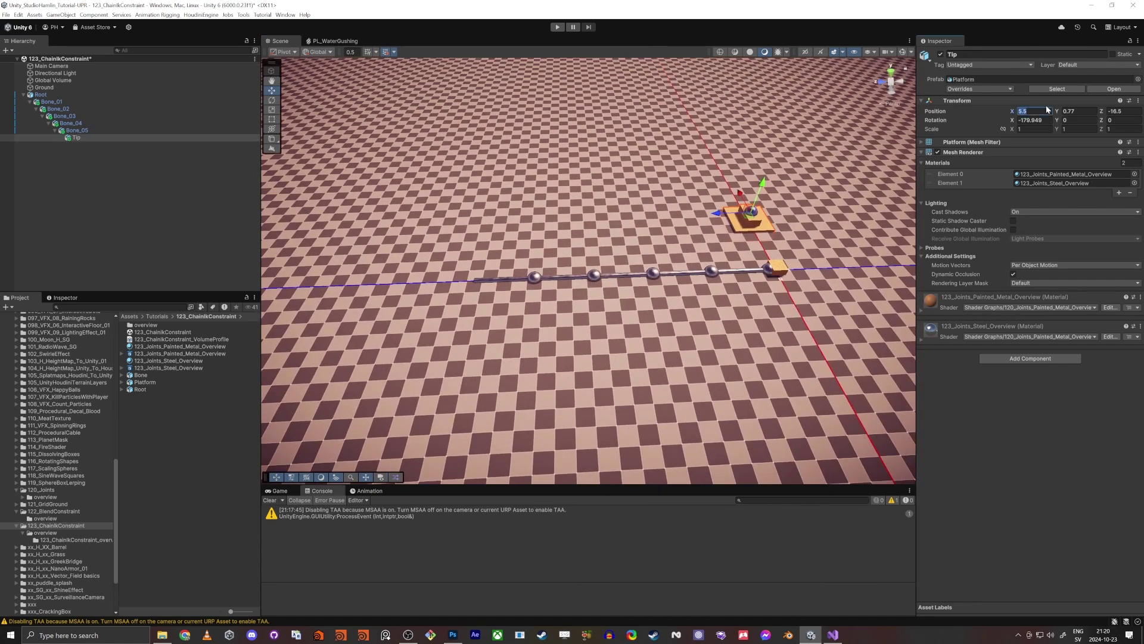
pyautogui.write('0')
pyautogui.press('Tab')
pyautogui.write('0')
pyautogui.press('Tab')
pyautogui.write('0')
pyautogui.press('Tab')
pyautogui.write('0')
pyautogui.press('Tab')
# - Move the Tip along the Z axis to the free end of Bone_05, at local Z 4
pyautogui.moveTo(506, 282); pyautogui.dragTo(417, 284)
pyautogui.press('w')
pyautogui.moveTo(467, 329); pyautogui.dragTo(524, 222, button='right')
pyautogui.press('s')
pyautogui.moveTo(464, 272); pyautogui.dragTo(608, 262)
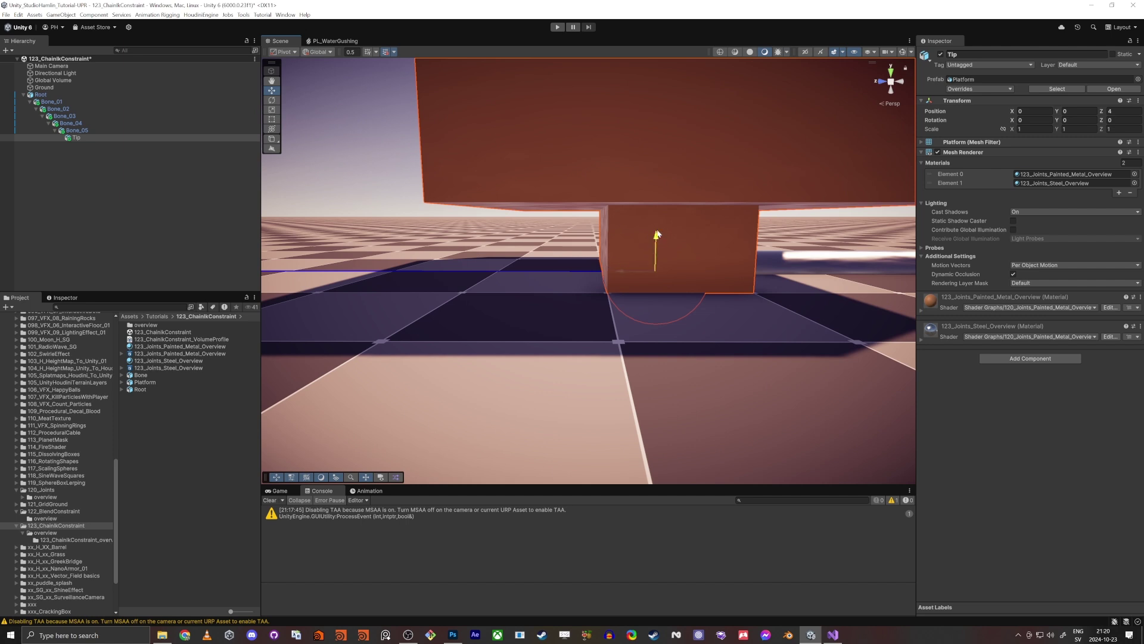
# - Try rotating the Tip around its ball joint and undo the rotation
pyautogui.keyDown('alt'); pyautogui.moveTo(658, 226); pyautogui.dragTo(618, 278); pyautogui.keyUp('alt')
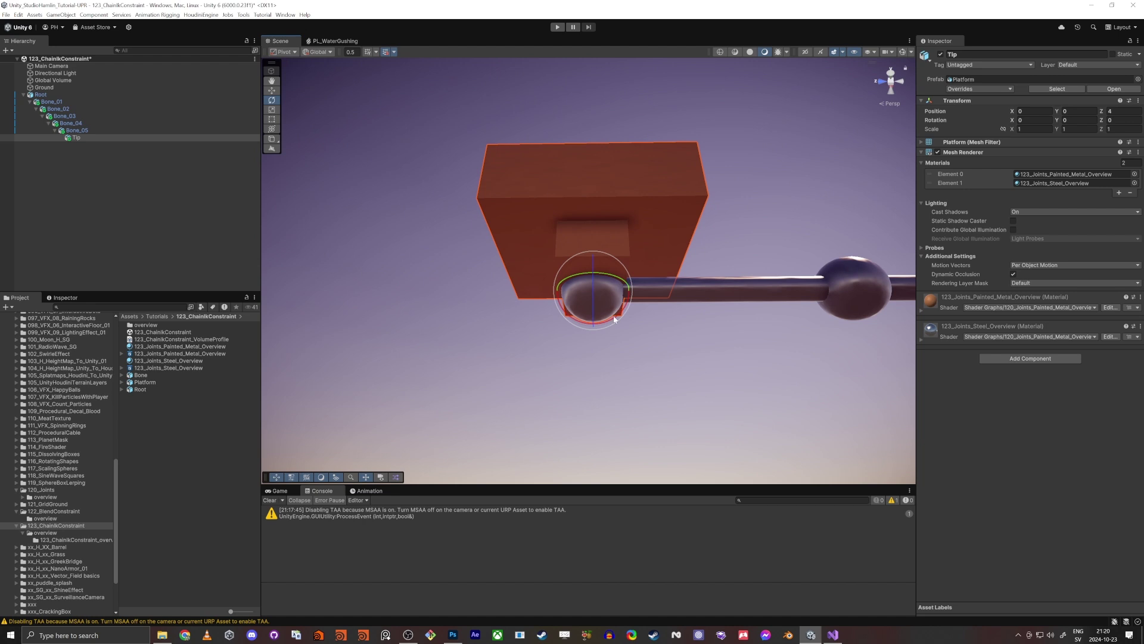
pyautogui.moveTo(615, 319); pyautogui.dragTo(676, 197)
pyautogui.hotkey('ctrl', 'z')
pyautogui.keyDown('alt'); pyautogui.moveTo(666, 262); pyautogui.dragTo(622, 348); pyautogui.keyUp('alt')
# - Add a Mesh Collider component to the Tip and make it convex
pyautogui.click(27, 95)
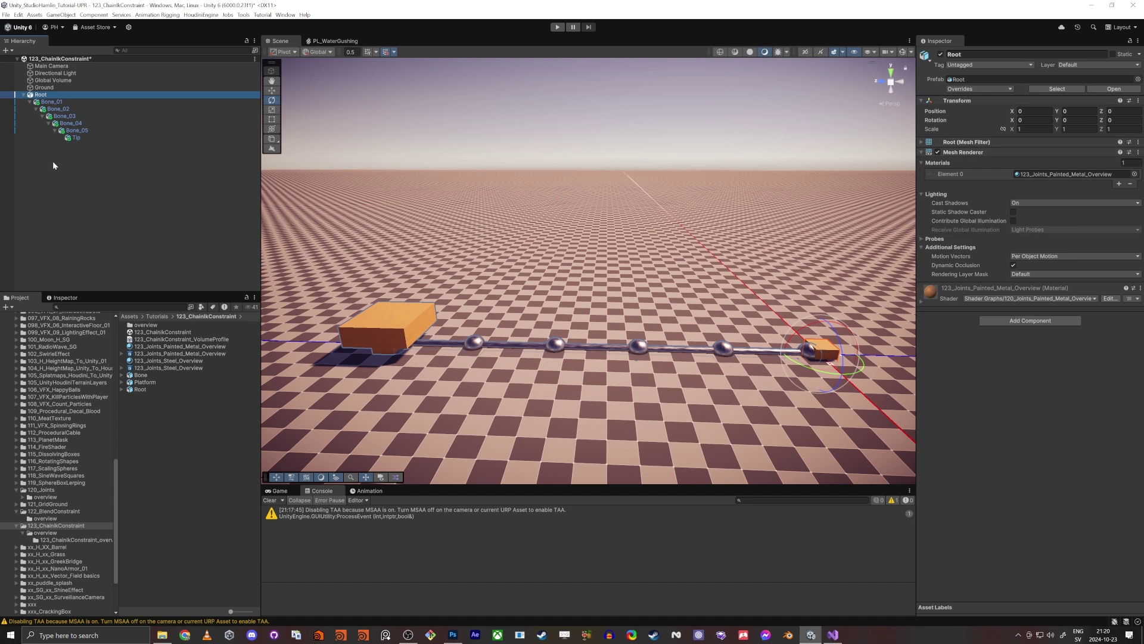
pyautogui.click(72, 138)
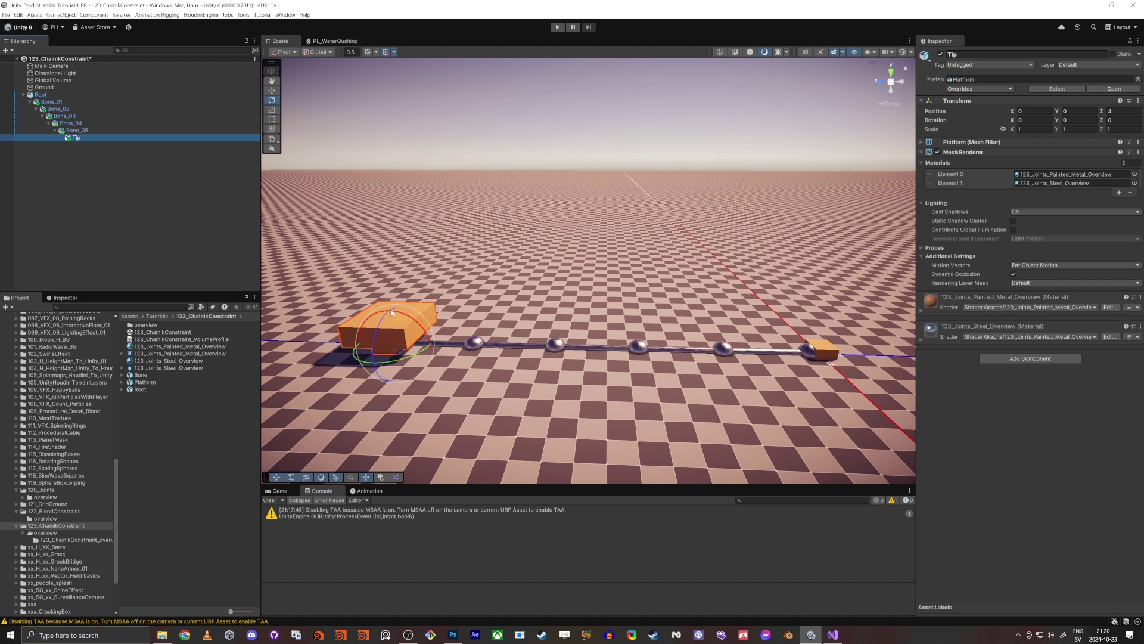
pyautogui.click(1011, 359)
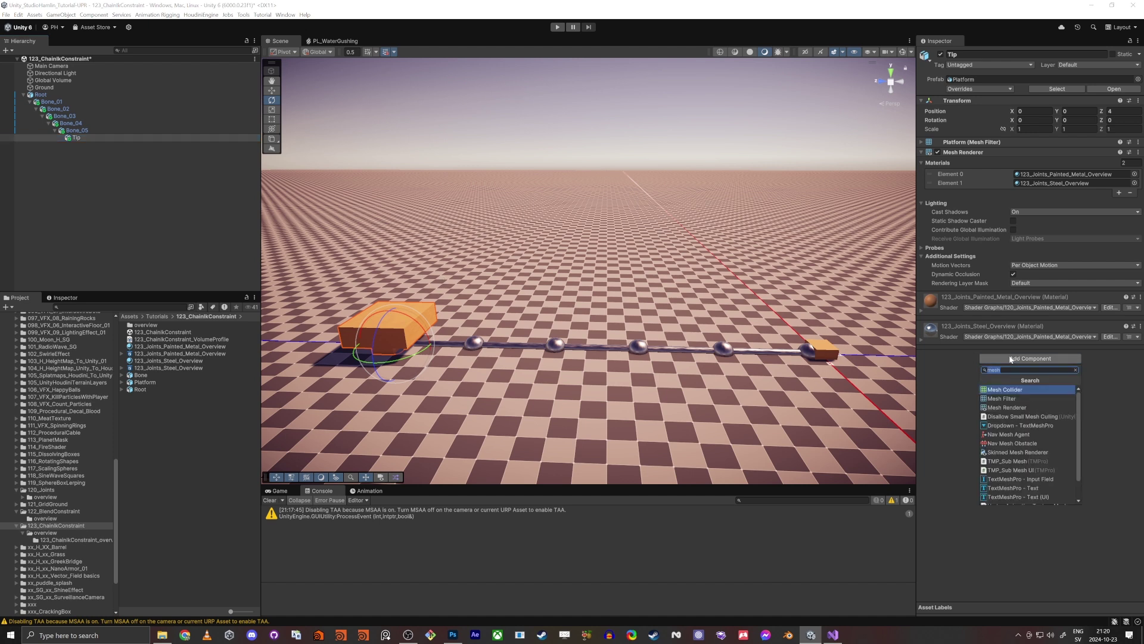
pyautogui.press('Return')
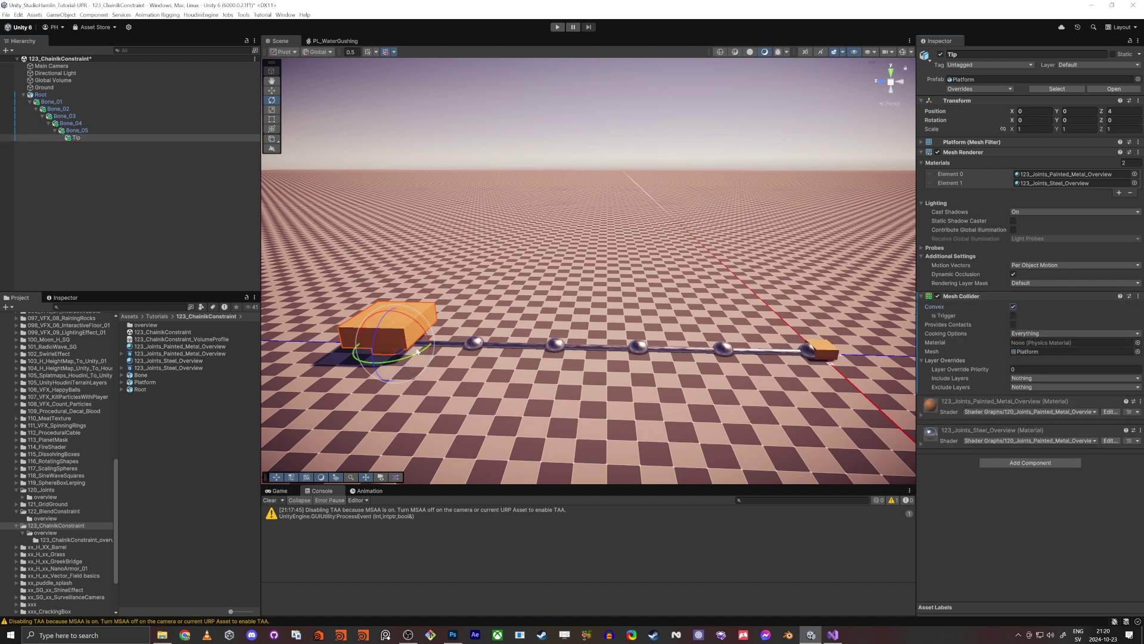
pyautogui.moveTo(441, 368); pyautogui.dragTo(354, 315, button='right')
pyautogui.press('w')
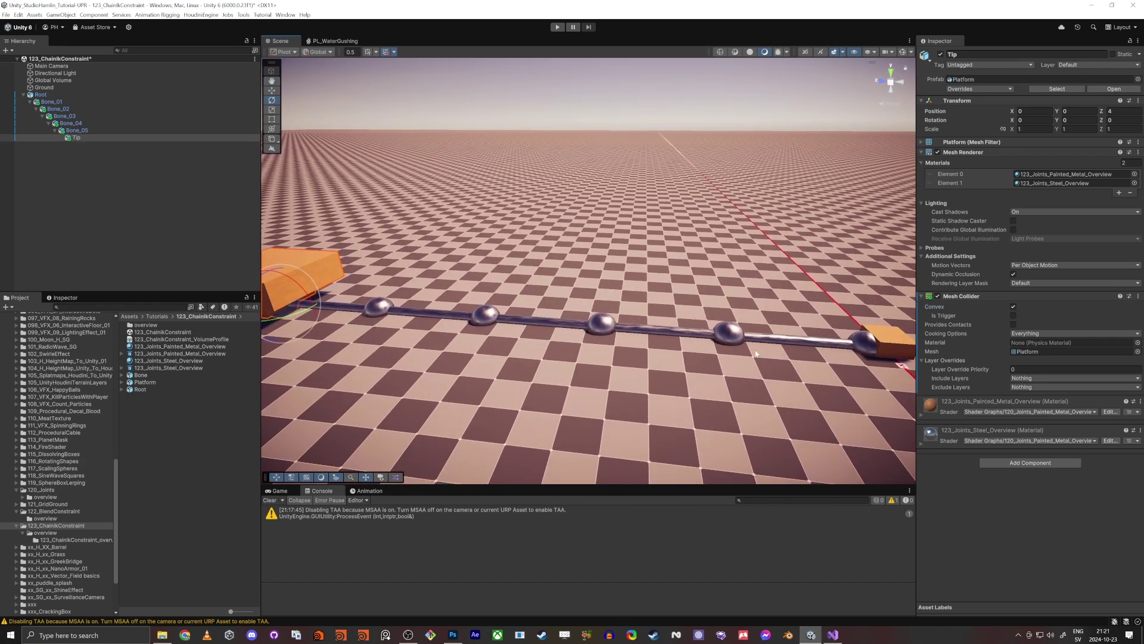
pyautogui.moveTo(721, 352)
pyautogui.mouseDown(button='right')
pyautogui.moveTo(678, 350)
pyautogui.moveTo(737, 346)
pyautogui.mouseUp(button='right')
pyautogui.press('s')
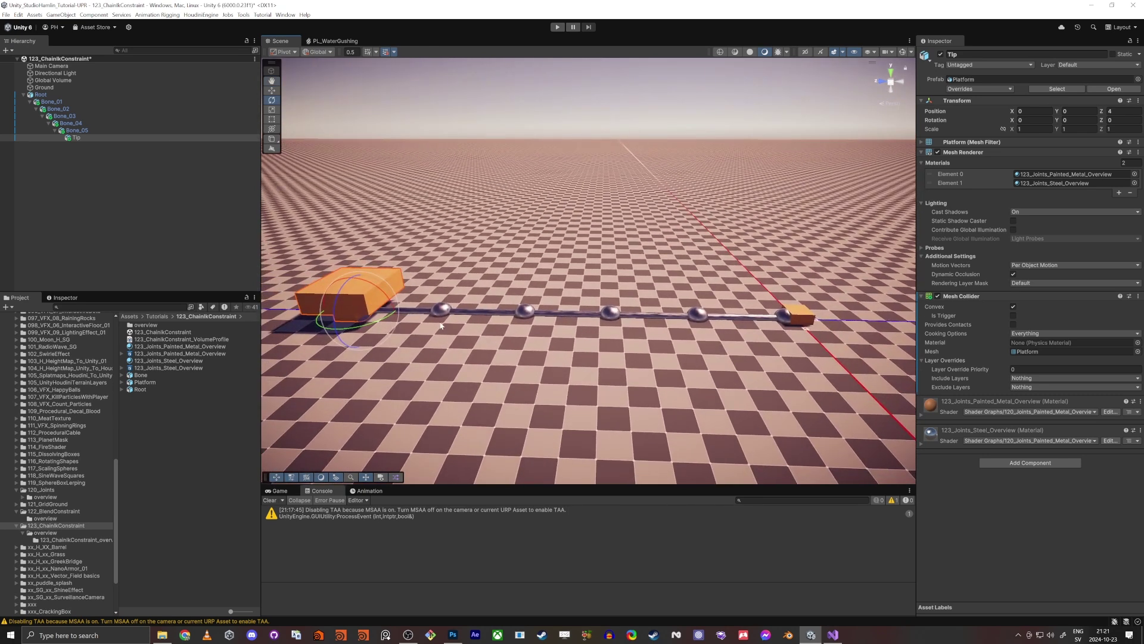
# - Try adding a Chain IK Constraint component to the Root object
pyautogui.click(42, 95)
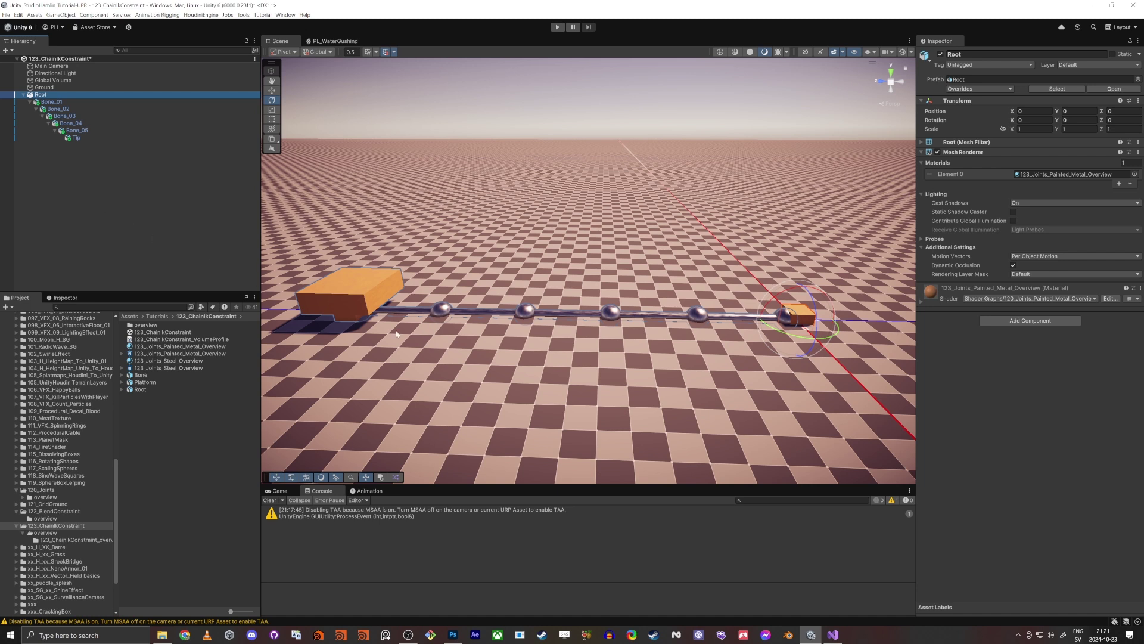
pyautogui.click(1017, 320)
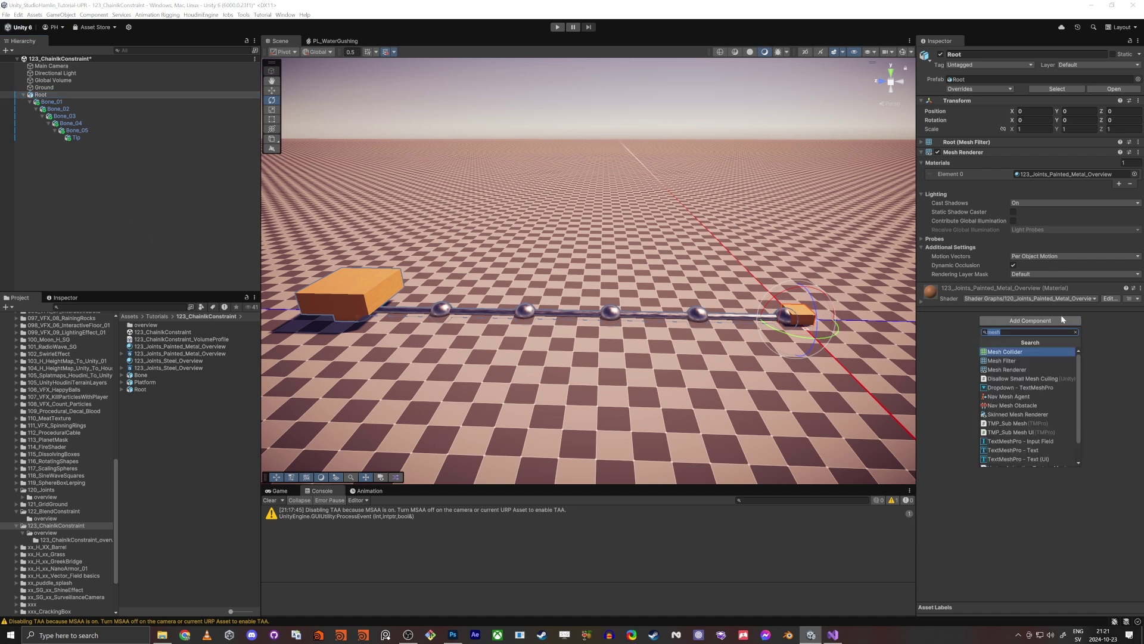
pyautogui.write('cahin')
pyautogui.press('BackSpace')
pyautogui.press('BackSpace')
pyautogui.press('BackSpace')
pyautogui.press('BackSpace')
pyautogui.write('hai')
pyautogui.press('Return')
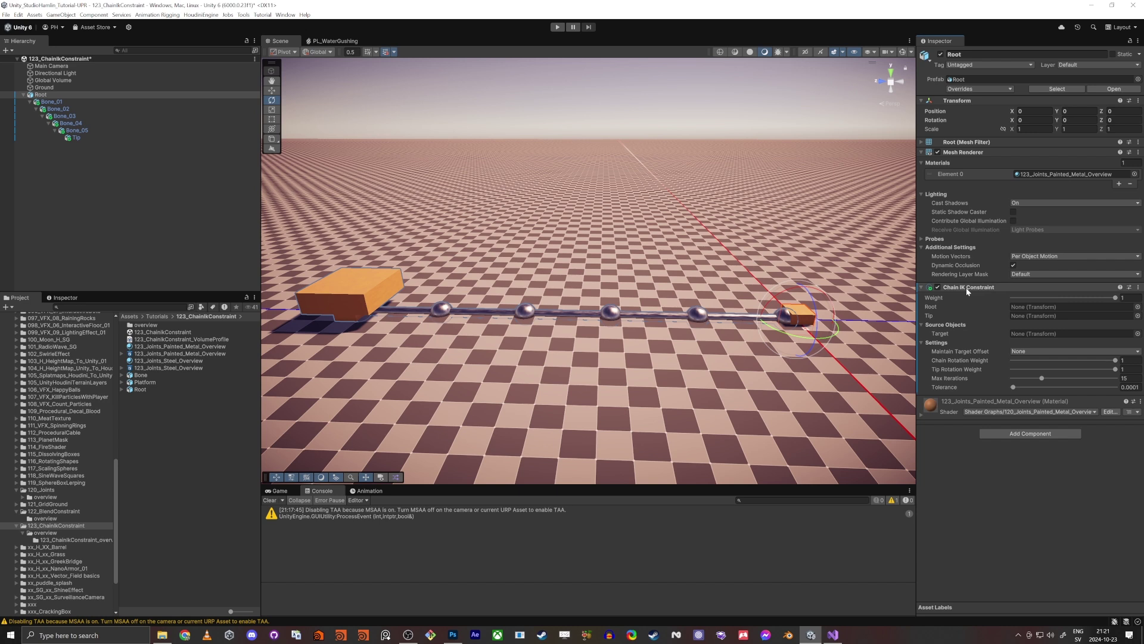
# - Remove the Chain IK Constraint component from Root and keep Root selected
pyautogui.rightClick(971, 288)
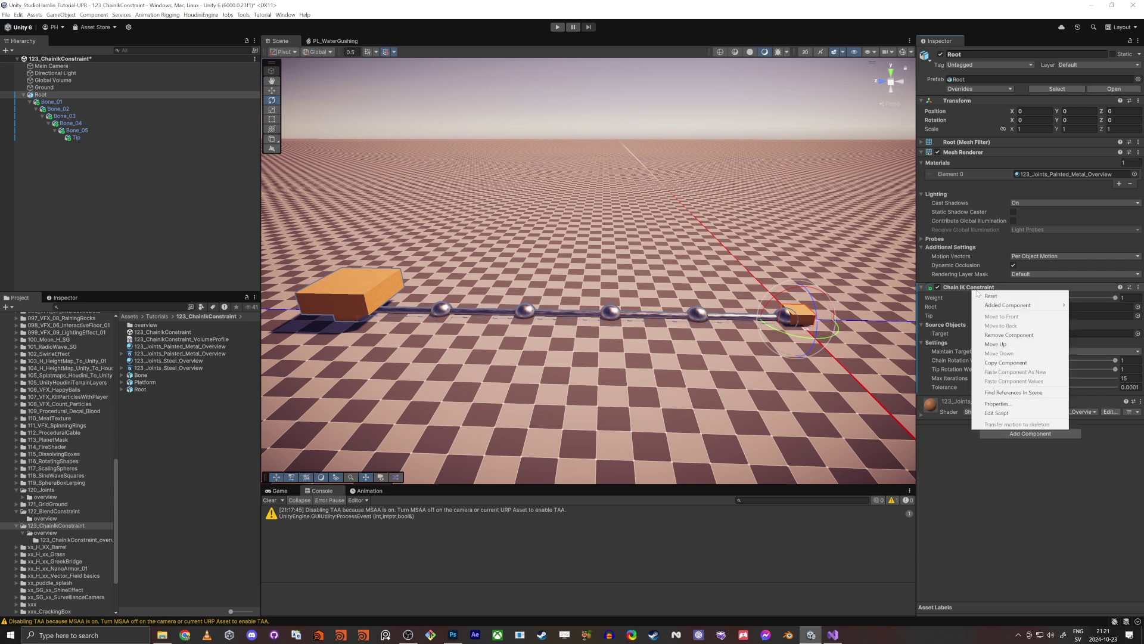
pyautogui.click(994, 305)
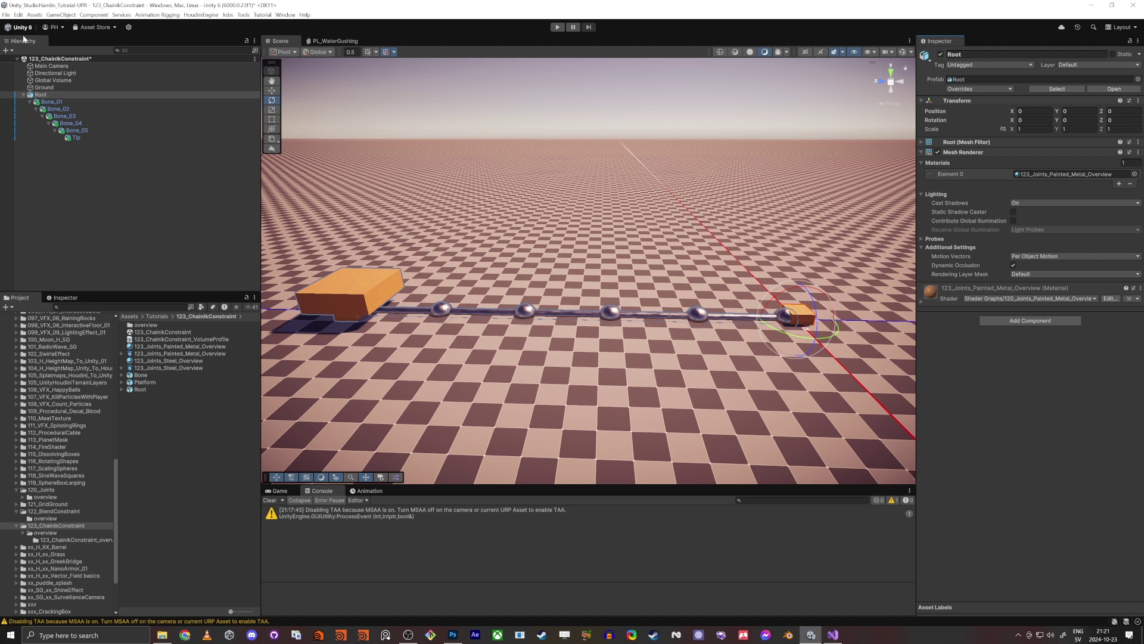
pyautogui.click(38, 95)
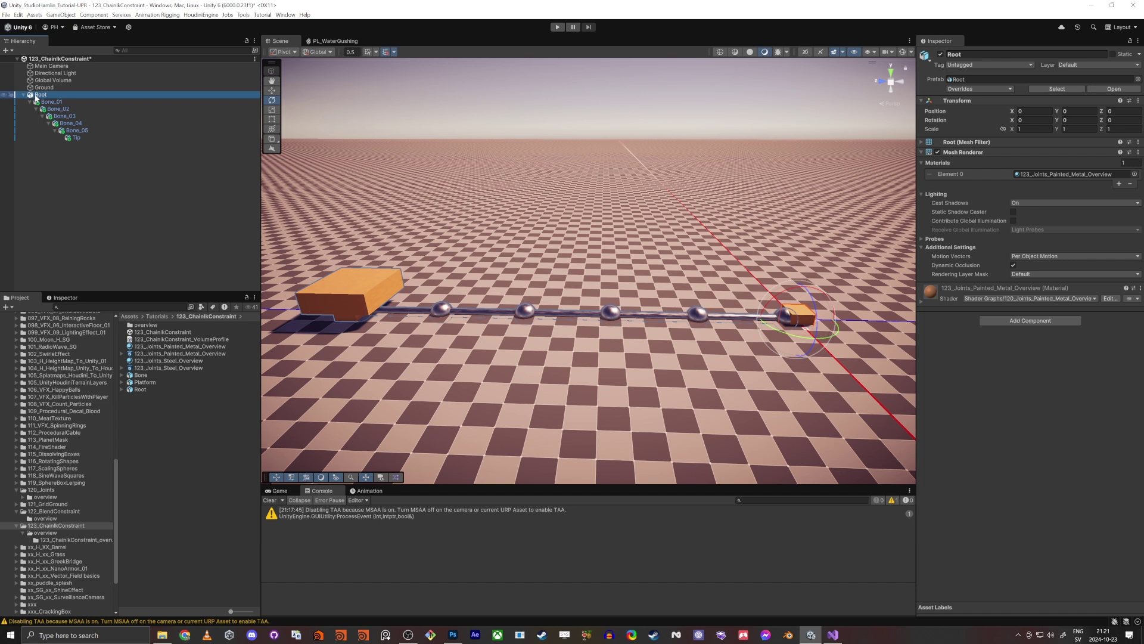
# - Create an empty object named Arm at the top level of the scene hierarchy
pyautogui.click(140, 190)
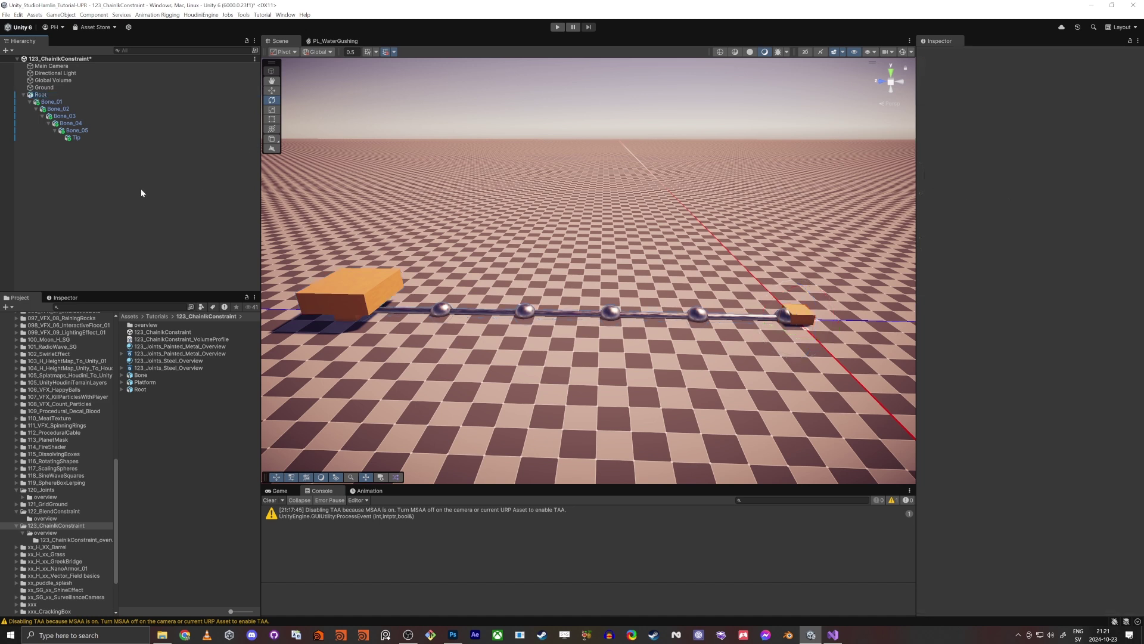
pyautogui.rightClick(99, 200)
pyautogui.click(142, 334)
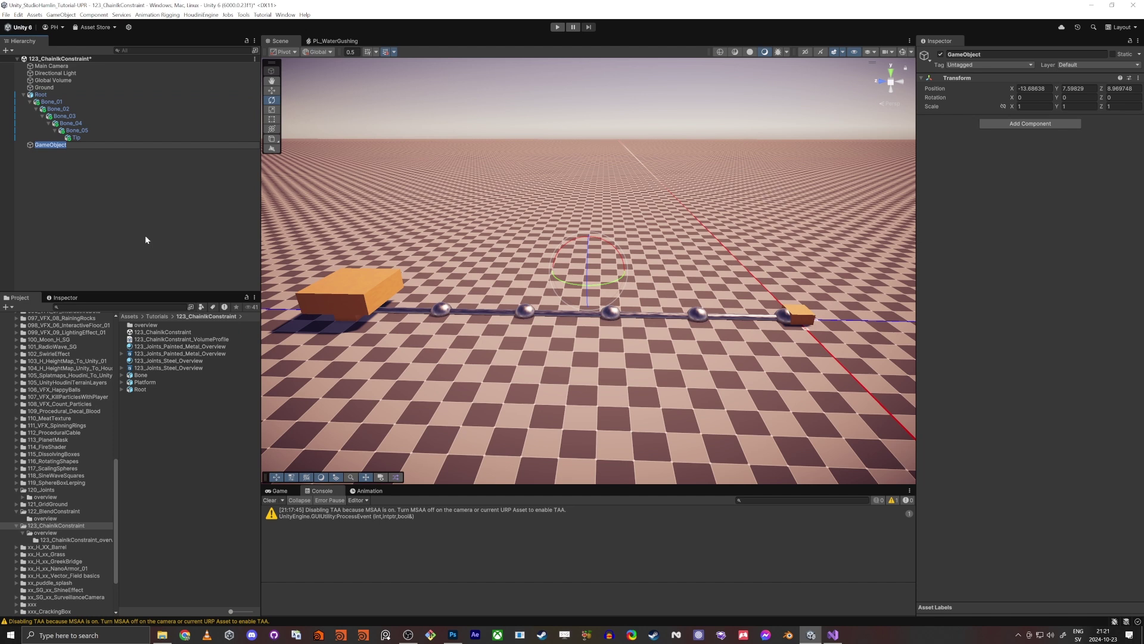
pyautogui.write('Arm')
pyautogui.press('Return')
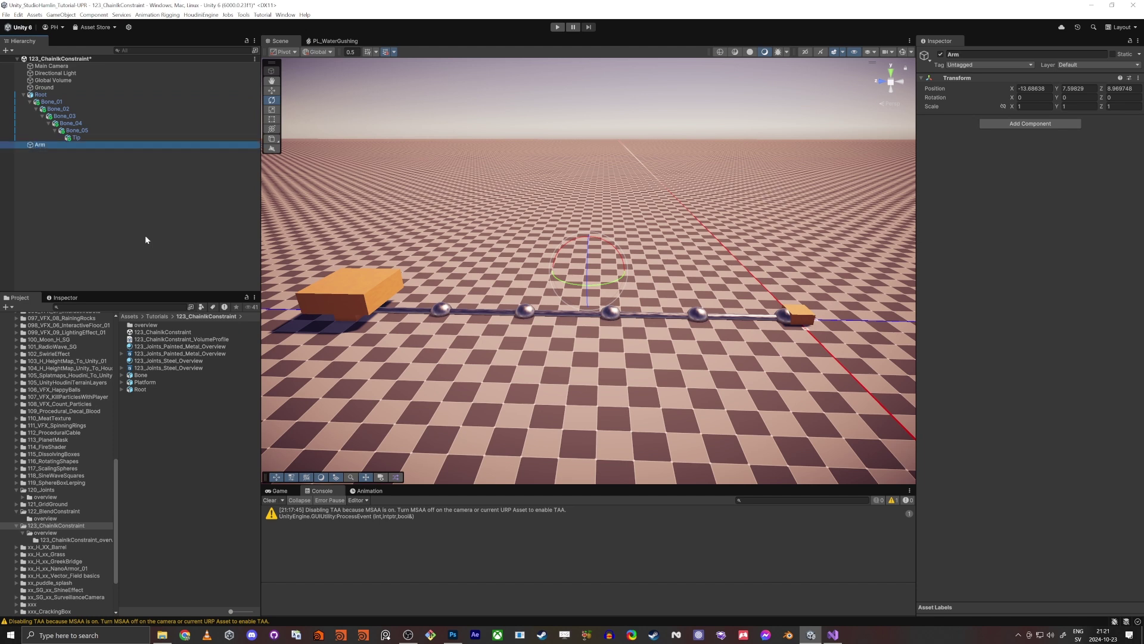
# - Try nesting Root under Arm and move it back out to the scene level
pyautogui.click(46, 173)
pyautogui.moveTo(41, 96); pyautogui.dragTo(42, 147)
pyautogui.doubleClick(40, 103)
pyautogui.click(36, 94)
pyautogui.press('w')
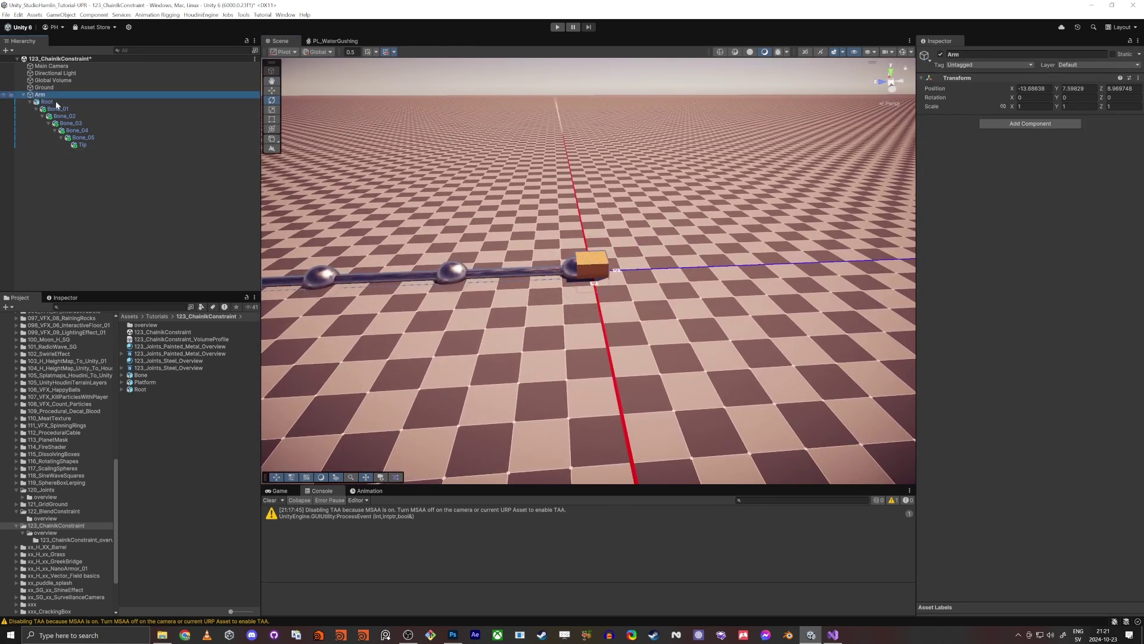
pyautogui.keyDown('alt'); pyautogui.moveTo(603, 311); pyautogui.dragTo(480, 271); pyautogui.keyUp('alt')
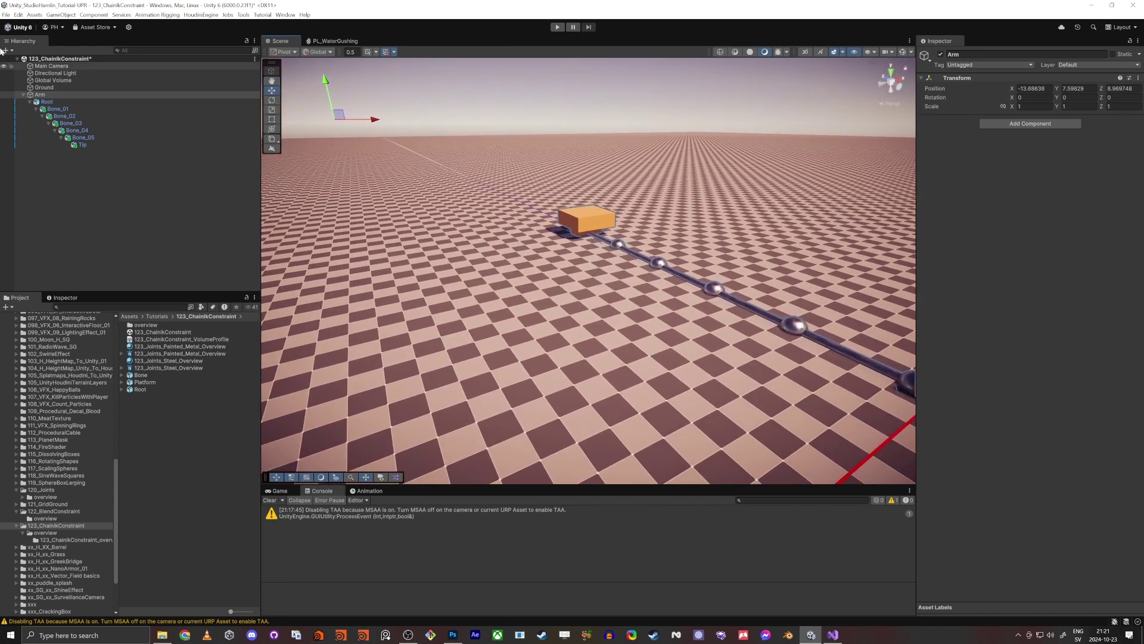
pyautogui.click(34, 102)
# - Set Arm's position to 0, 0, 0 and make Root a child of Arm
pyautogui.click(37, 94)
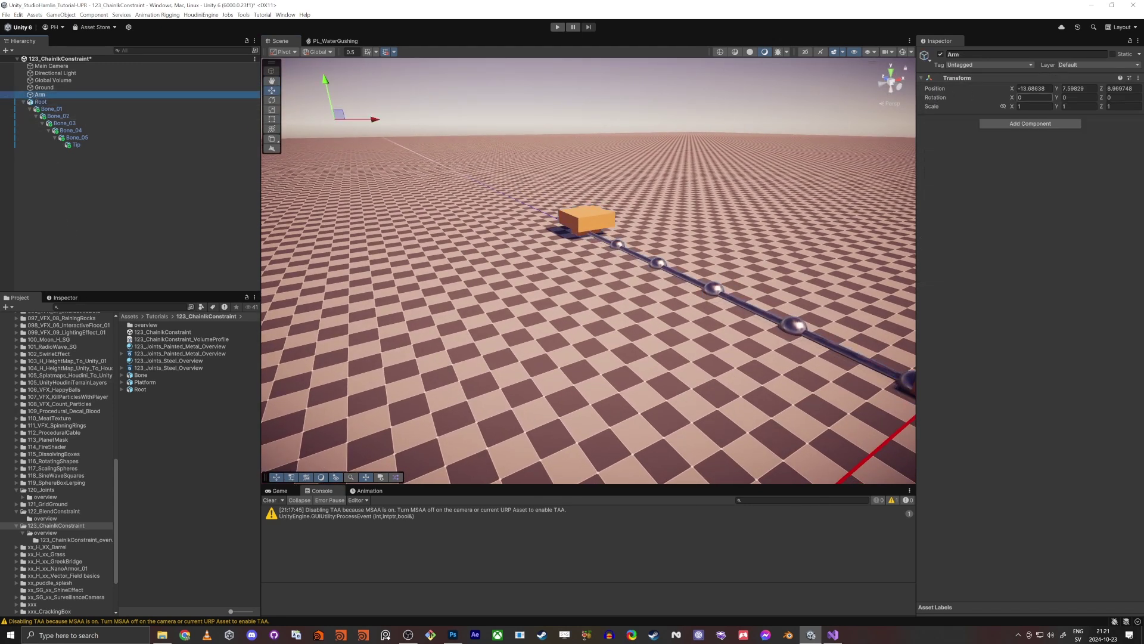
pyautogui.click(1034, 88)
pyautogui.press('Tab')
pyautogui.write('0')
pyautogui.press('Tab')
pyautogui.write('0')
pyautogui.press('Tab')
pyautogui.moveTo(36, 102); pyautogui.dragTo(42, 145)
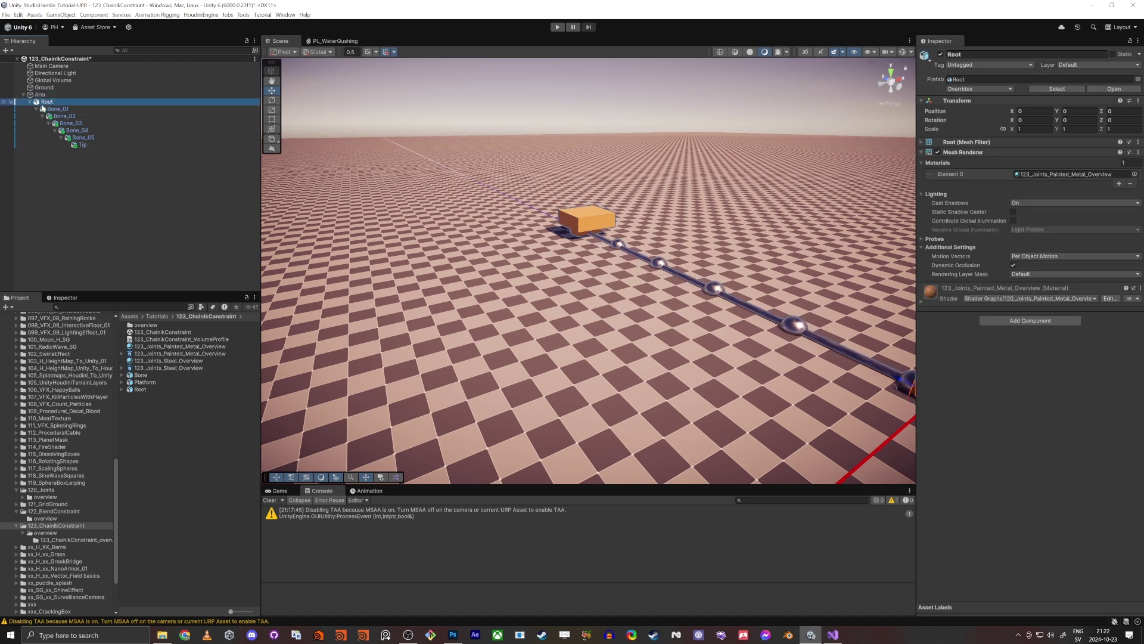
# - Try moving Arm together with its chain across the ground and undo the move
pyautogui.doubleClick(39, 94)
pyautogui.moveTo(550, 268); pyautogui.dragTo(573, 284, button='right')
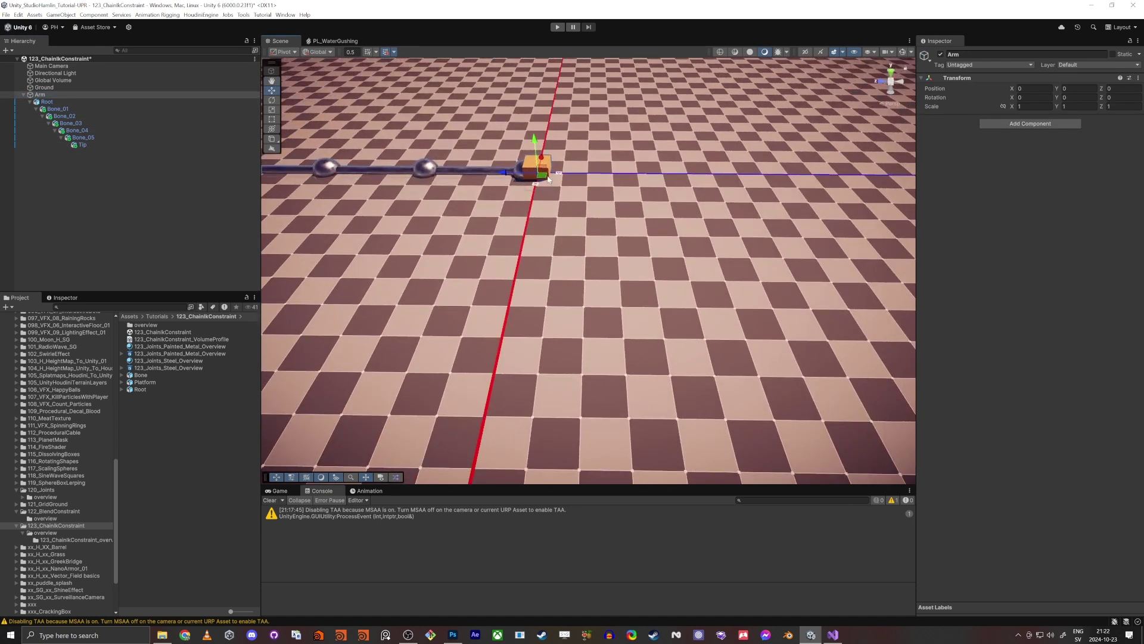
pyautogui.moveTo(544, 179); pyautogui.dragTo(546, 260)
pyautogui.hotkey('ctrl', 'z')
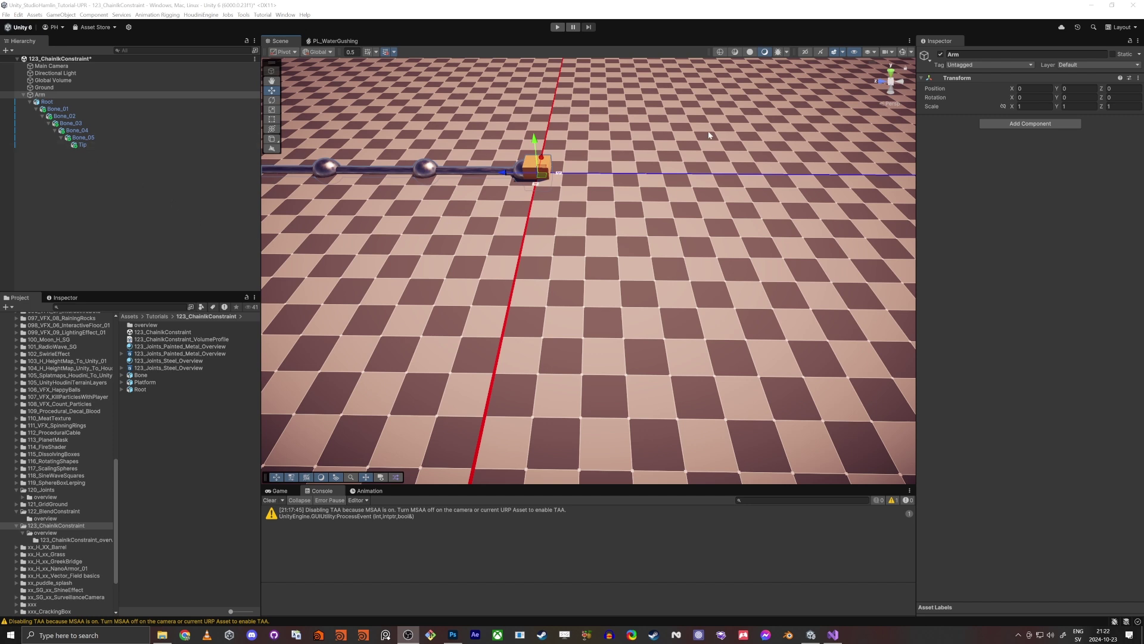
# - Add an Animator component to Arm
pyautogui.click(1021, 124)
pyautogui.write('ani')
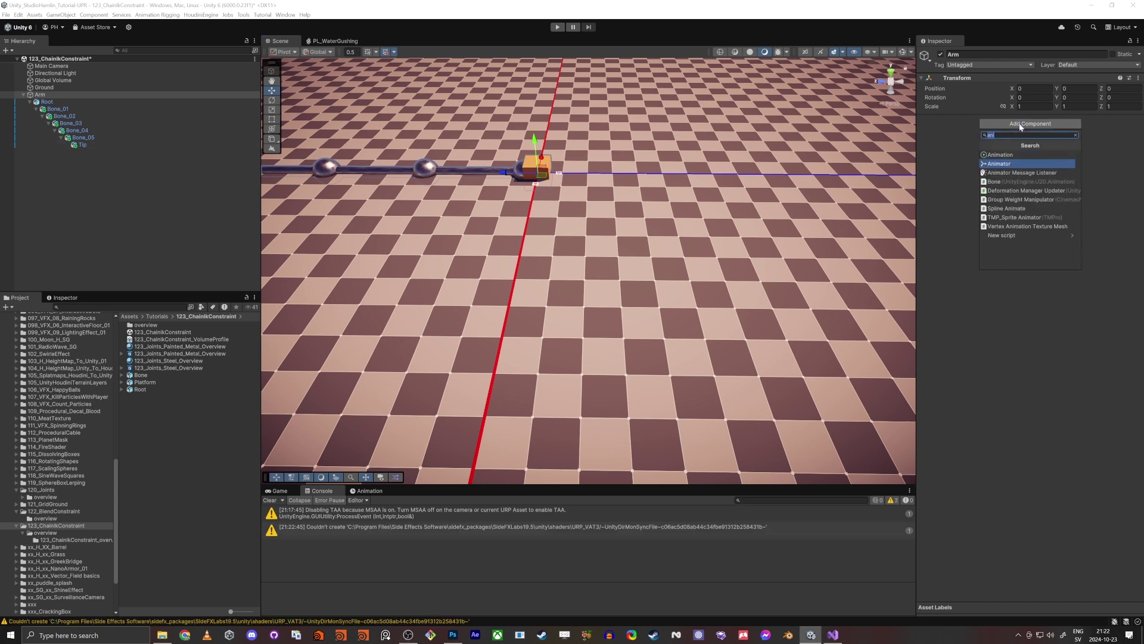
pyautogui.click(1007, 163)
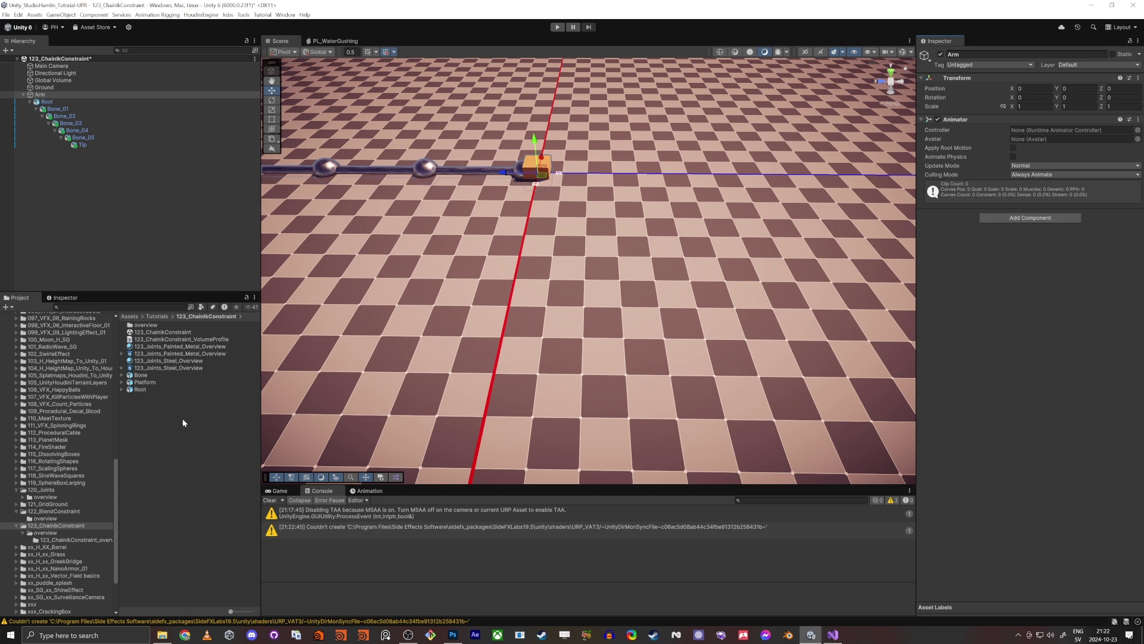
pyautogui.rightClick(171, 448)
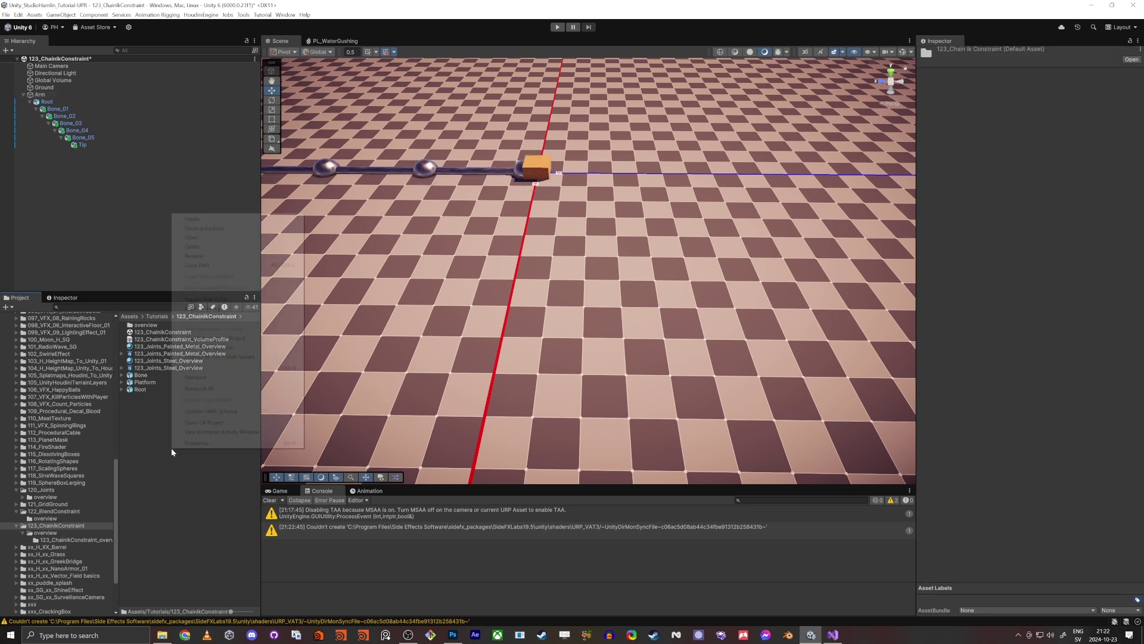
pyautogui.click(259, 228)
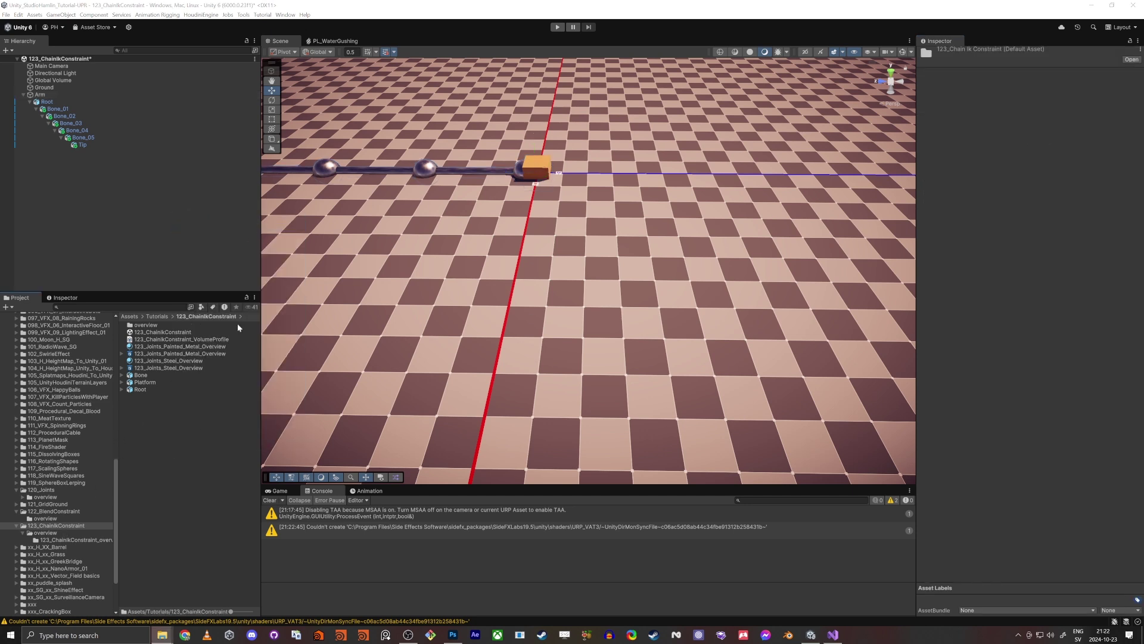
pyautogui.rightClick(183, 434)
pyautogui.click(158, 477)
# - Create an animator controller named Arm_Animator_Controller in the 123_ChainIkConstraint folder and assign it to Arm's Animator
pyautogui.rightClick(167, 475)
pyautogui.moveTo(211, 249)
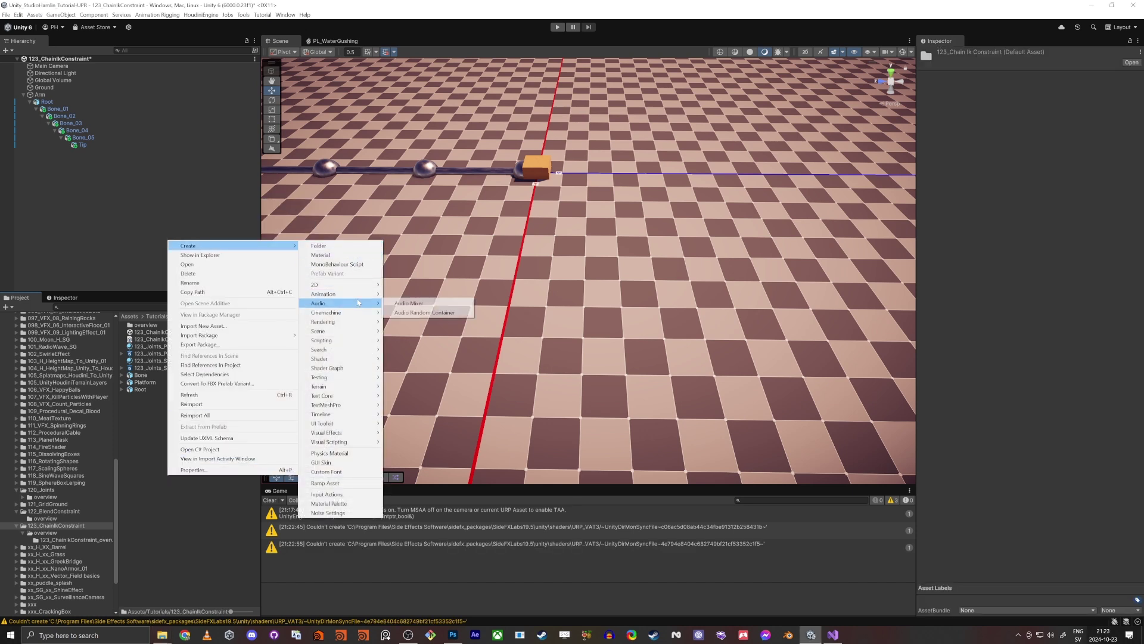
pyautogui.moveTo(317, 296)
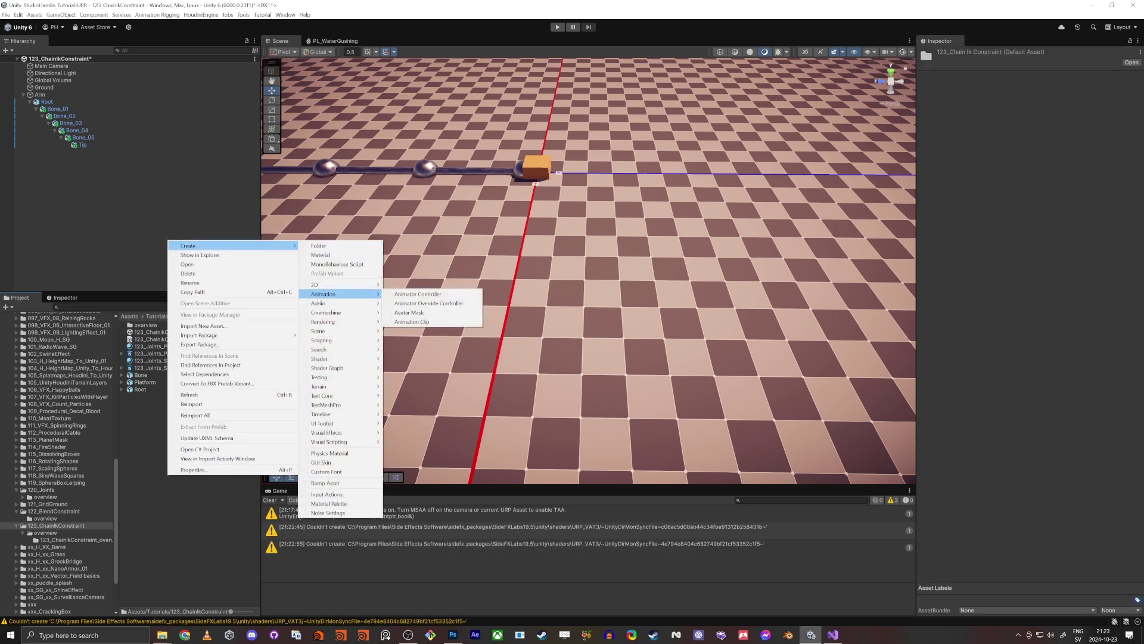
pyautogui.click(417, 294)
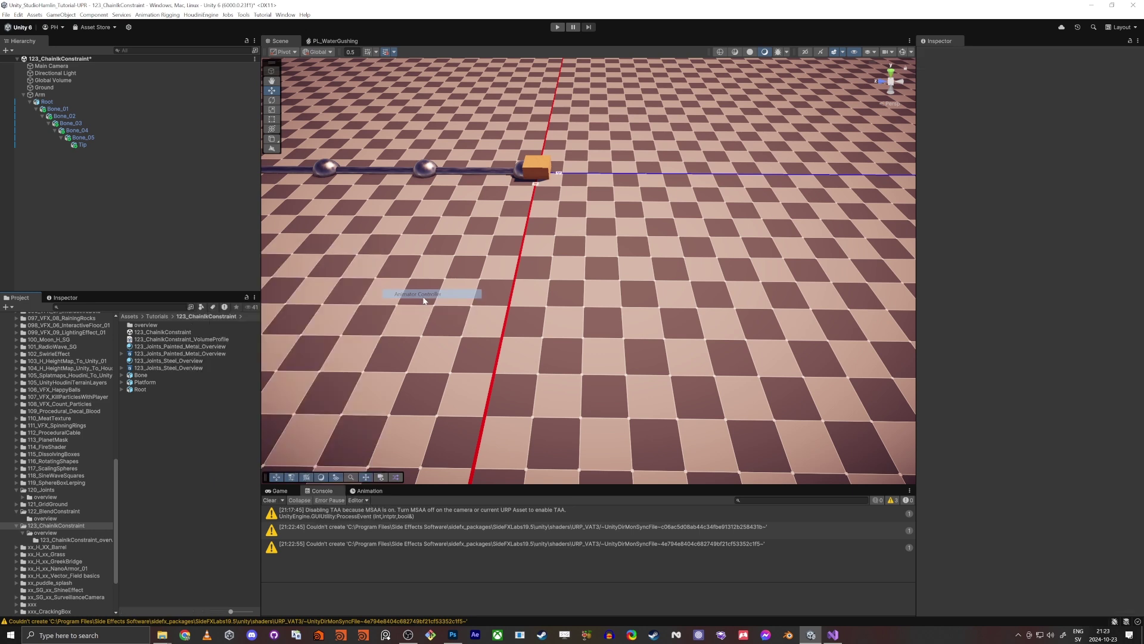
pyautogui.rightClick(177, 423)
pyautogui.moveTo(274, 194)
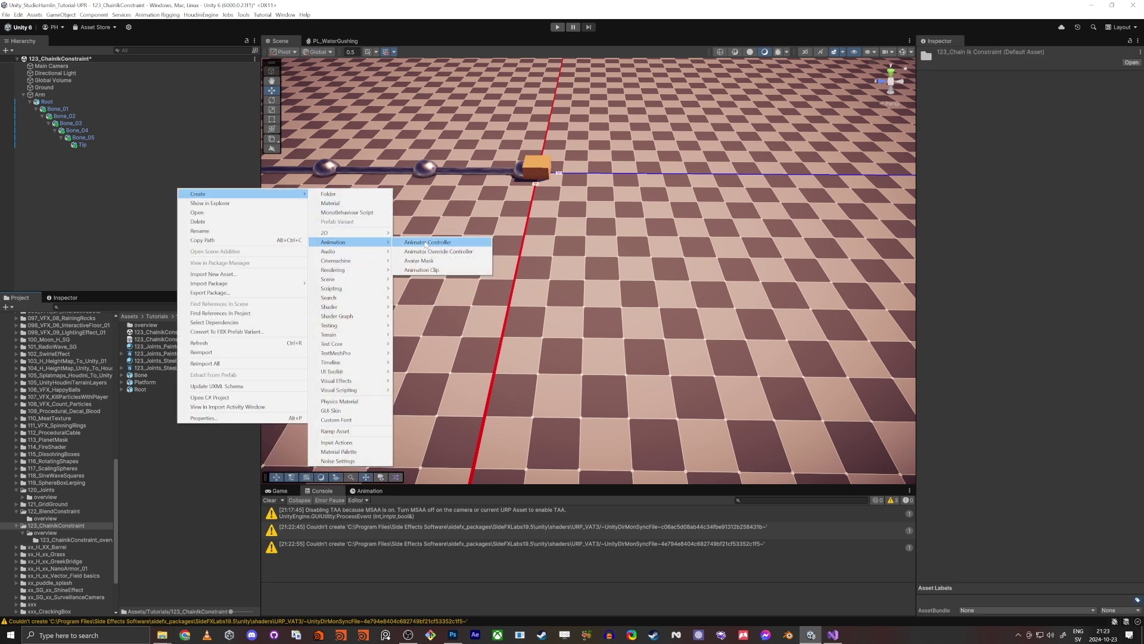
pyautogui.click(399, 260)
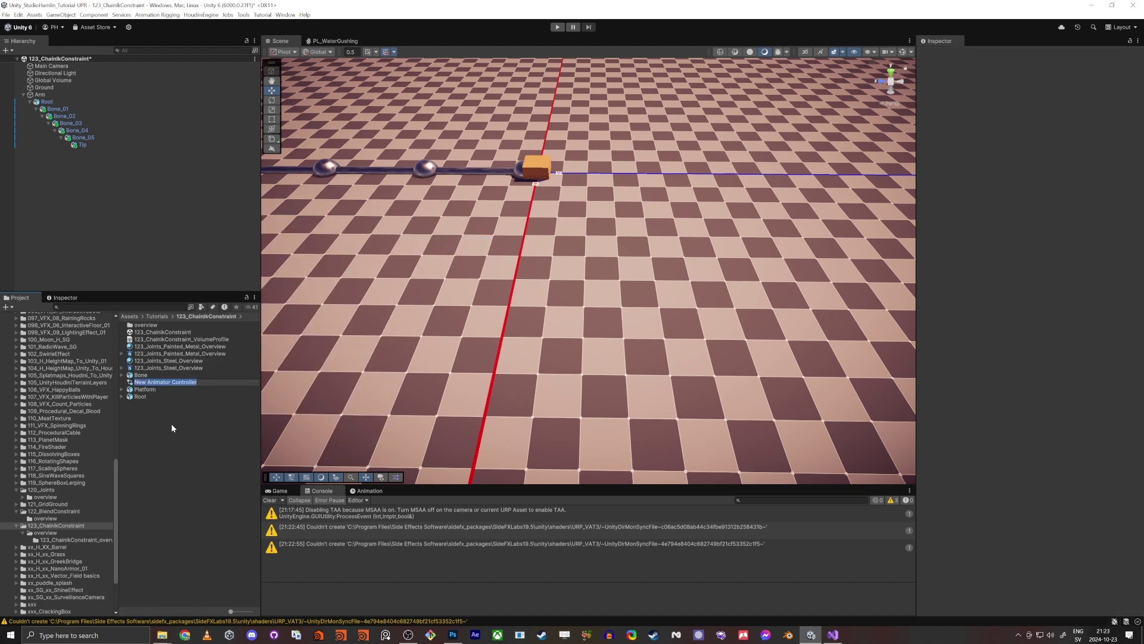
pyautogui.write('Arm_Animator_Controller')
pyautogui.press('Return')
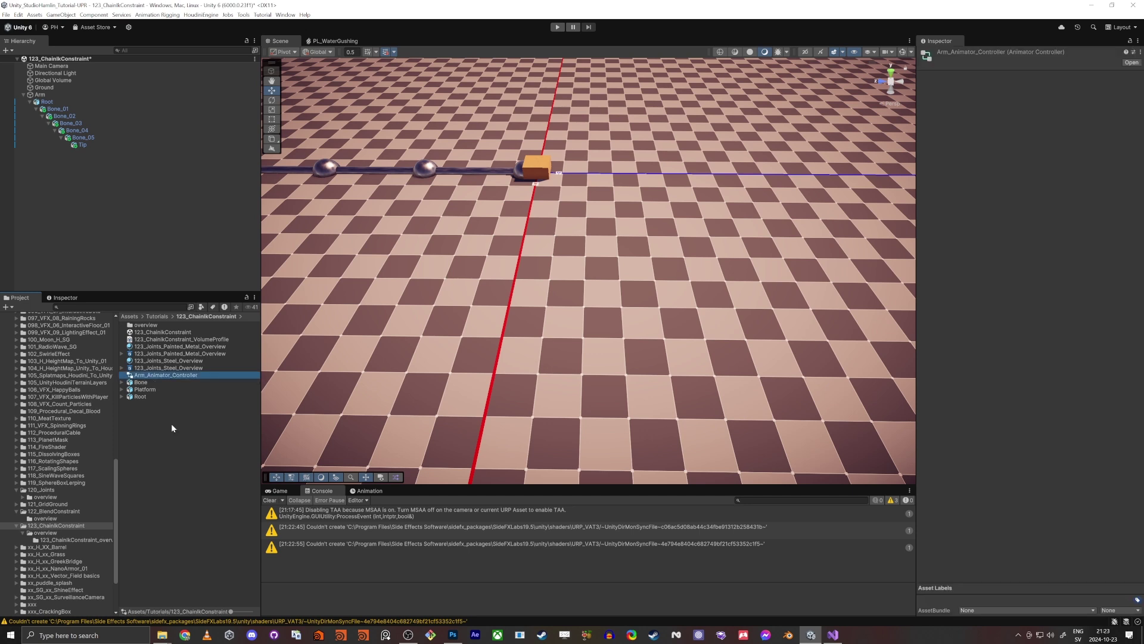
pyautogui.click(50, 95)
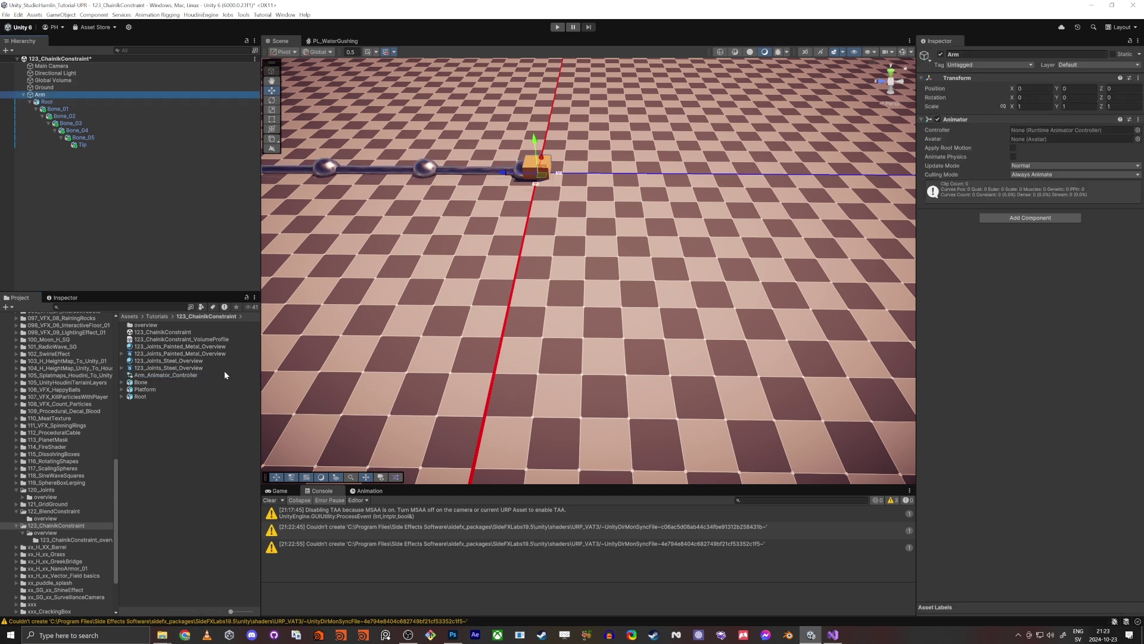
pyautogui.moveTo(153, 375); pyautogui.dragTo(1036, 131)
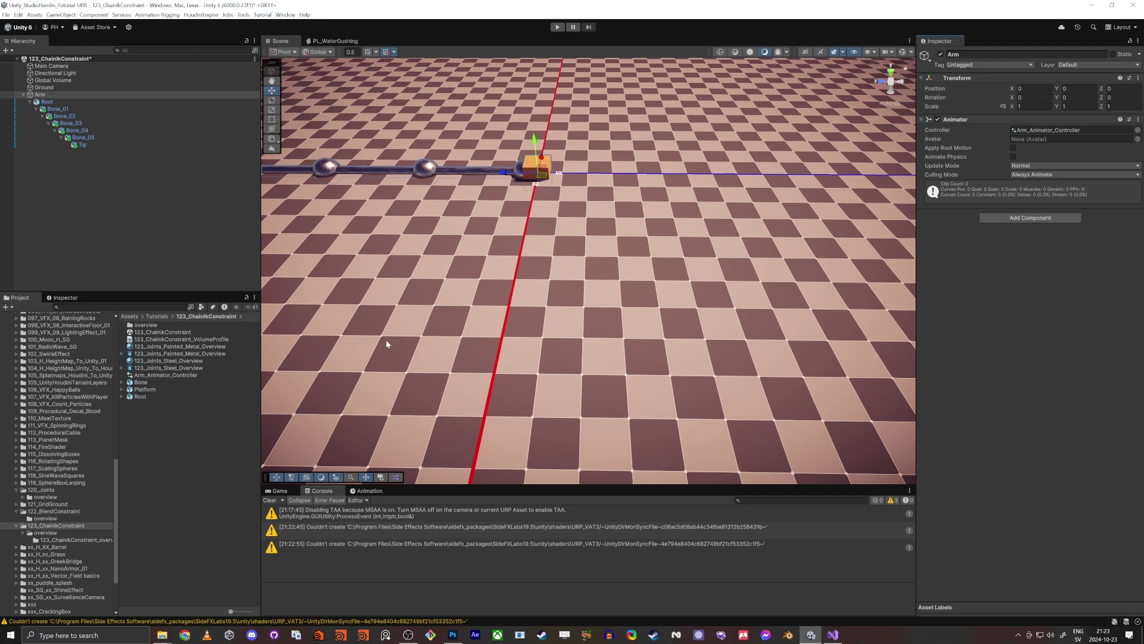
# - Open the Animator window, dock it beside the Game and Console views, and enlarge that area
pyautogui.click(285, 14)
pyautogui.moveTo(357, 160)
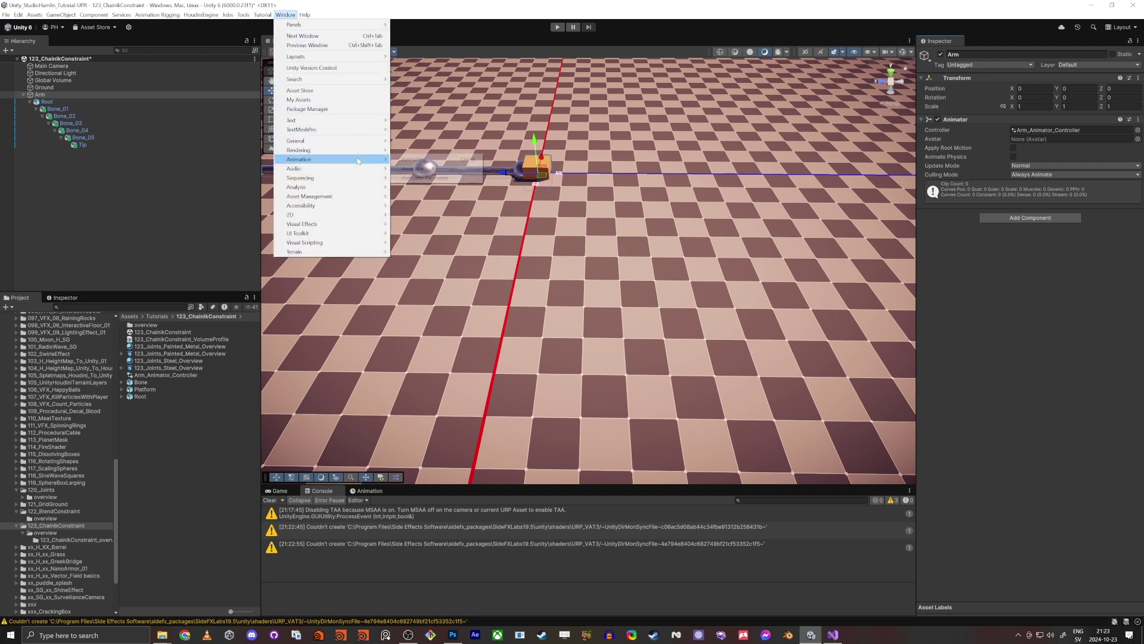
pyautogui.click(429, 168)
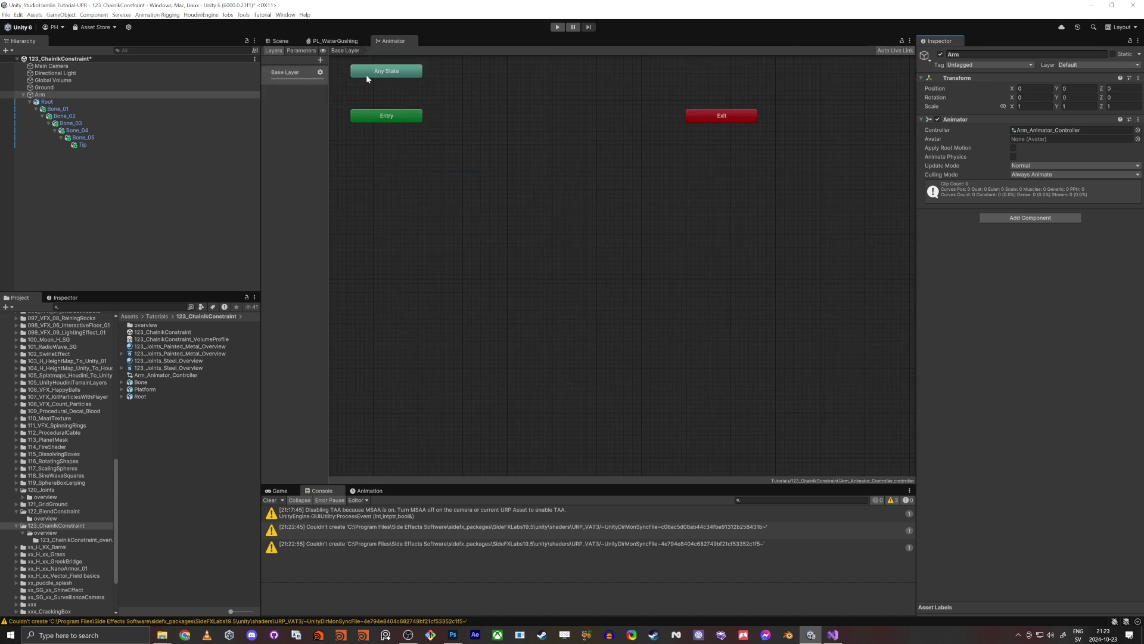
pyautogui.moveTo(388, 42); pyautogui.dragTo(286, 490)
pyautogui.moveTo(466, 486); pyautogui.dragTo(409, 374)
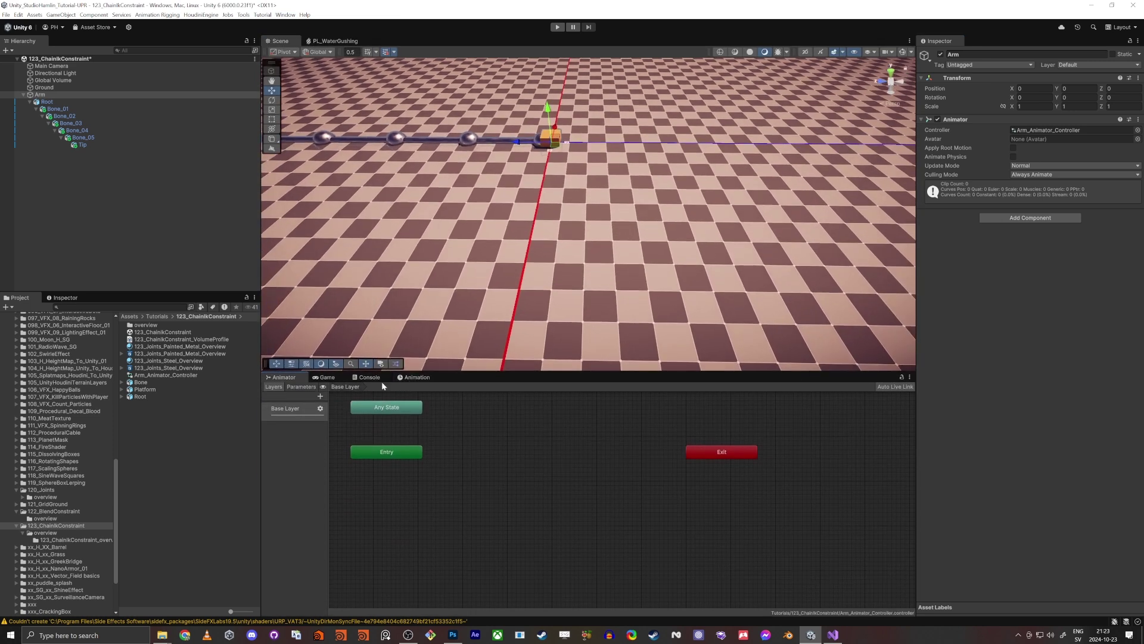
pyautogui.click(1034, 130)
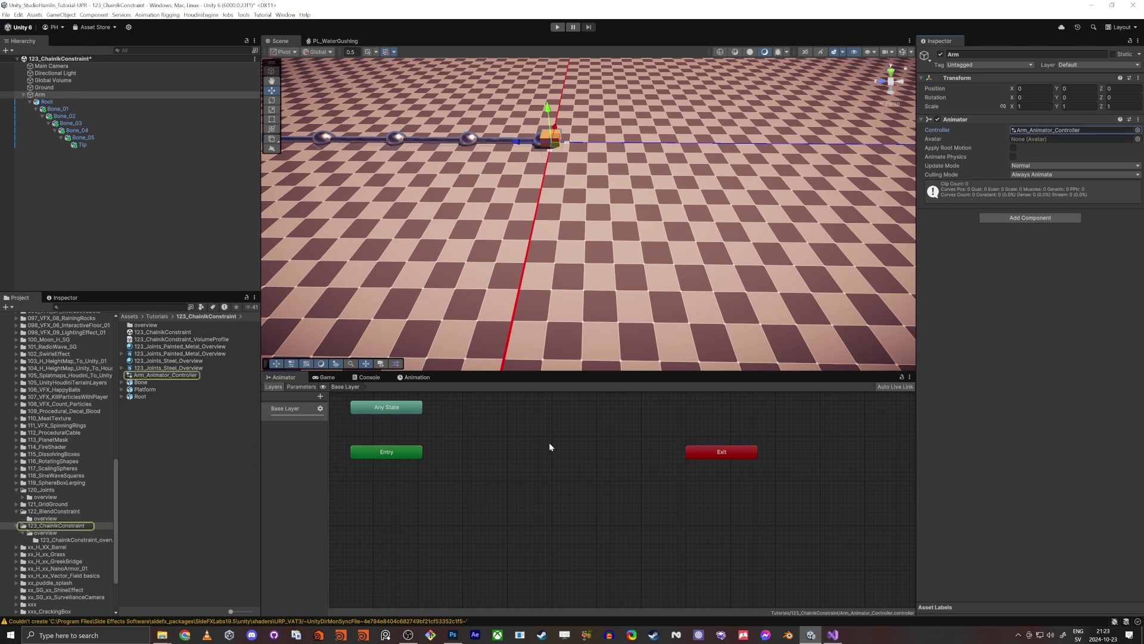
pyautogui.rightClick(570, 493)
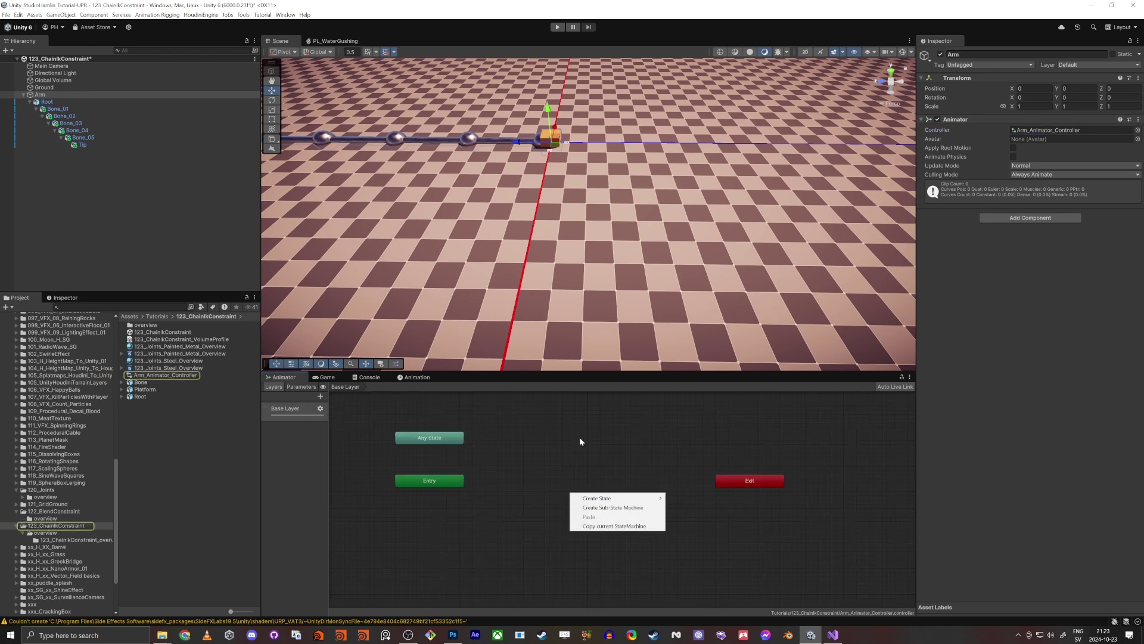
pyautogui.click(607, 479)
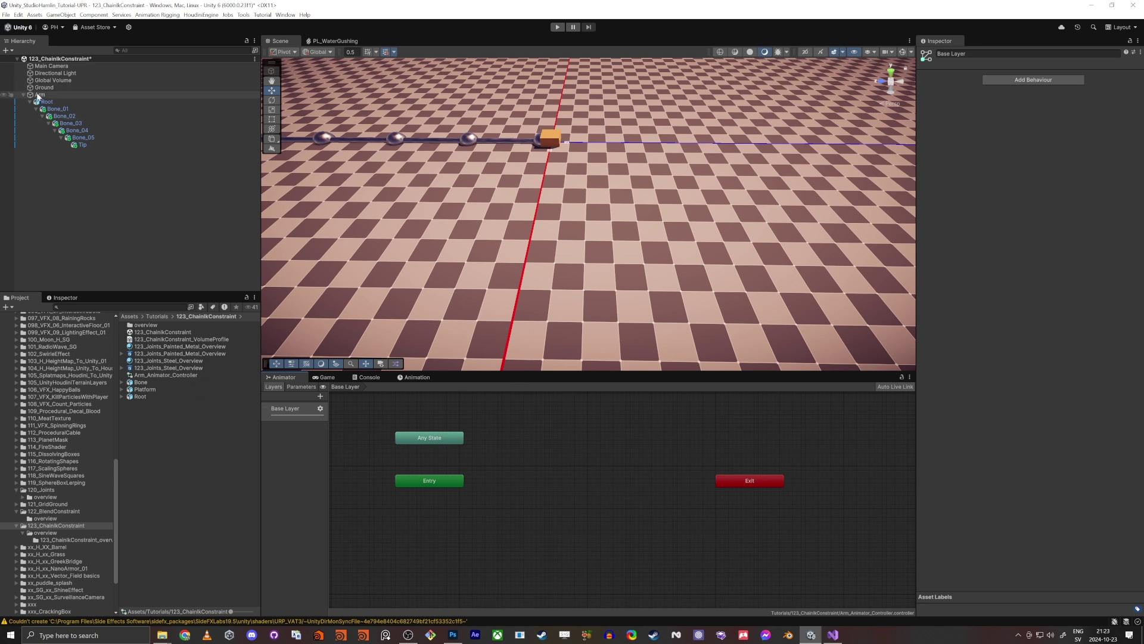
# - Add a Rig Builder component to Arm
pyautogui.click(40, 94)
pyautogui.click(1030, 221)
pyautogui.write('ani')
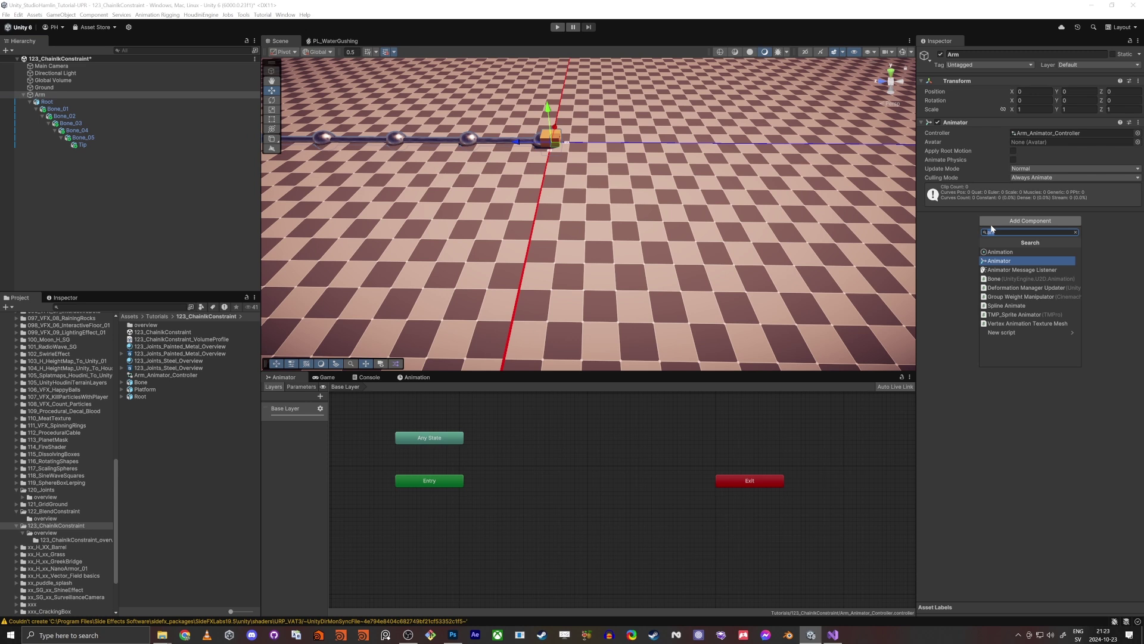
pyautogui.press('BackSpace')
pyautogui.press('BackSpace')
pyautogui.press('BackSpace')
pyautogui.write('rig')
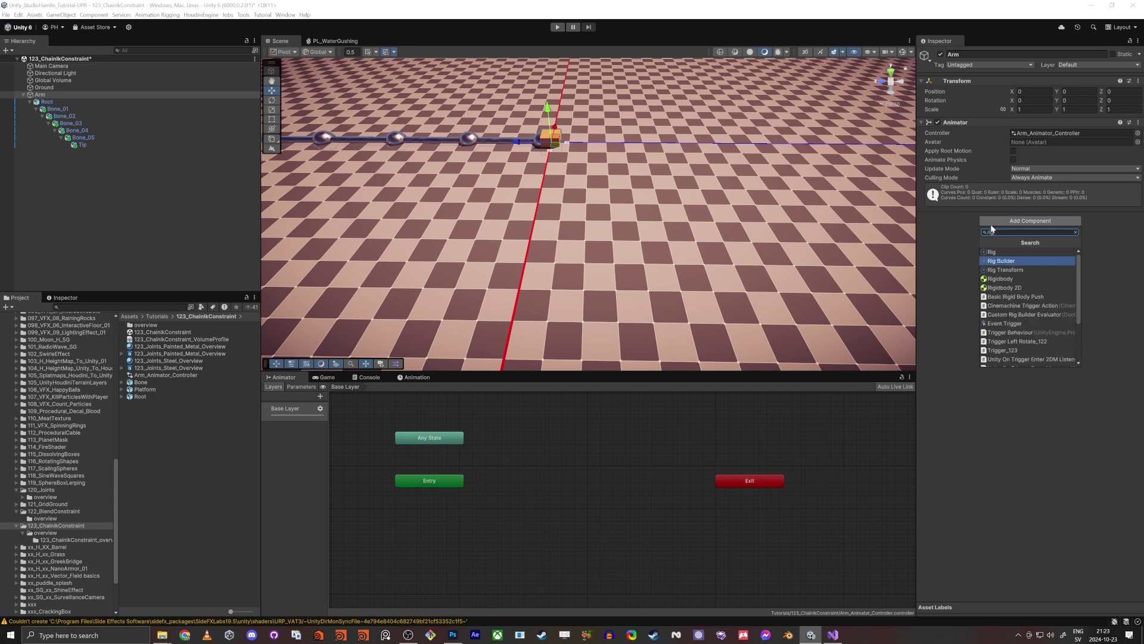
pyautogui.press('Return')
pyautogui.hotkey('alt', 'Tab')
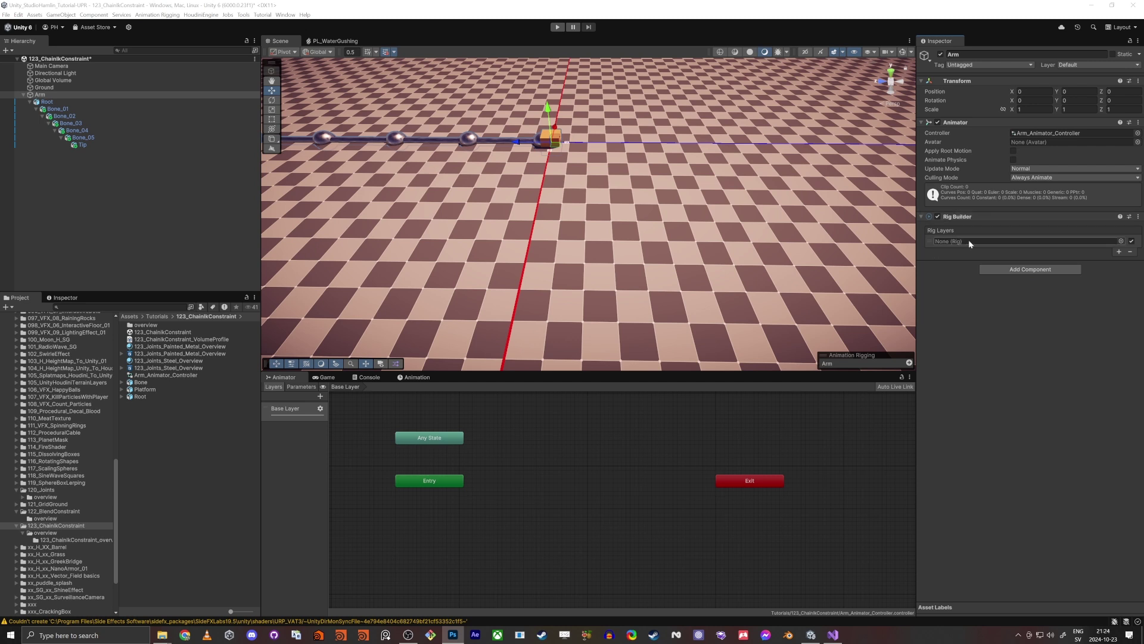
# - Try adding extra rig layers to Arm's Rig Builder and remove them again
pyautogui.click(1119, 252)
pyautogui.click(1120, 261)
pyautogui.click(1130, 270)
pyautogui.click(1129, 261)
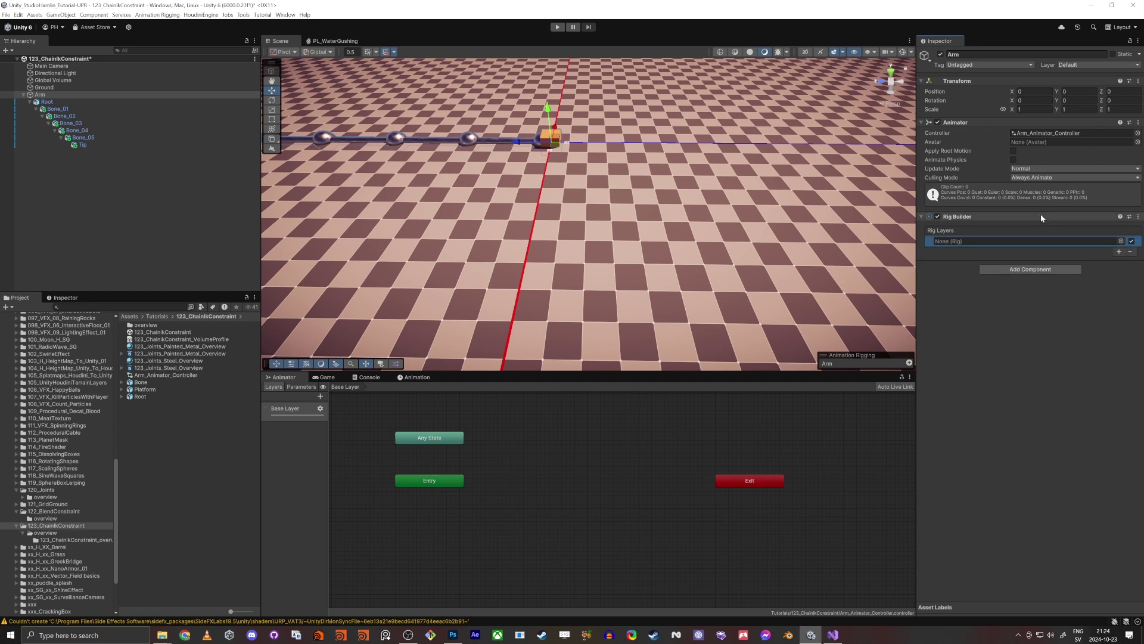
# - Create an empty child object named Rig under Arm
pyautogui.rightClick(38, 97)
pyautogui.click(107, 241)
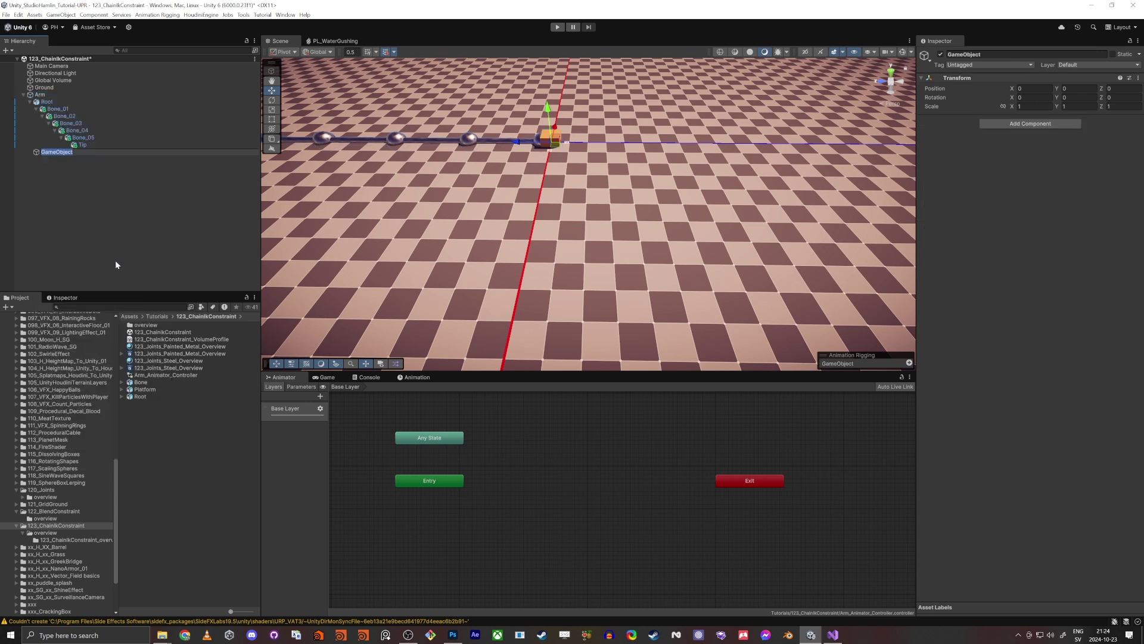
pyautogui.write('Rig')
pyautogui.press('Return')
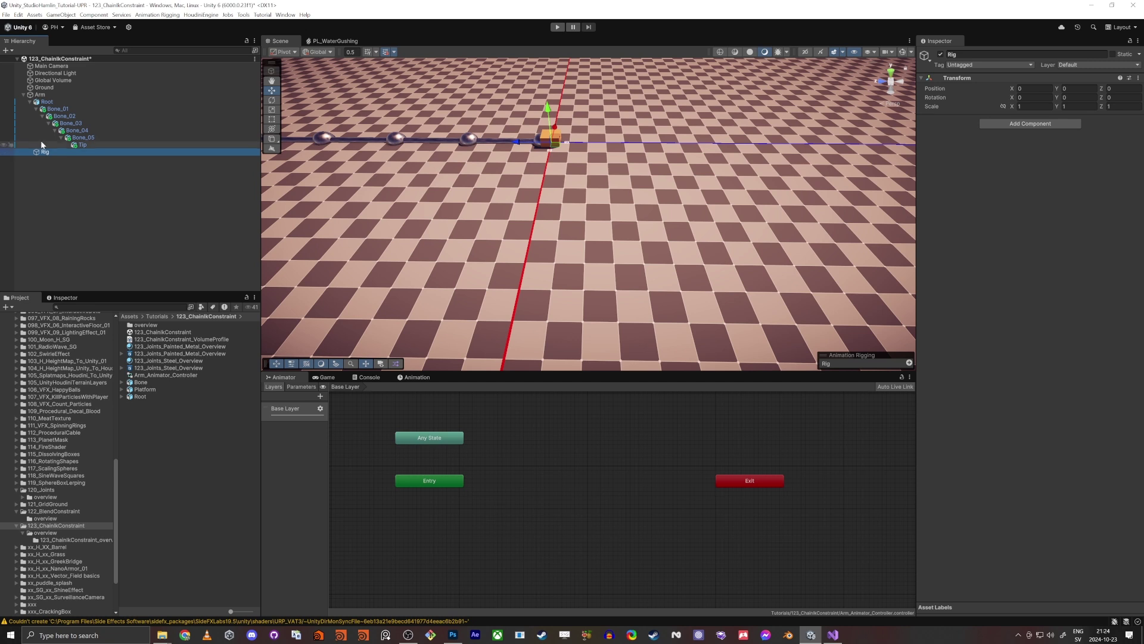
# - Add a Chain IK Constraint component to the Rig object
pyautogui.click(31, 103)
pyautogui.click(30, 103)
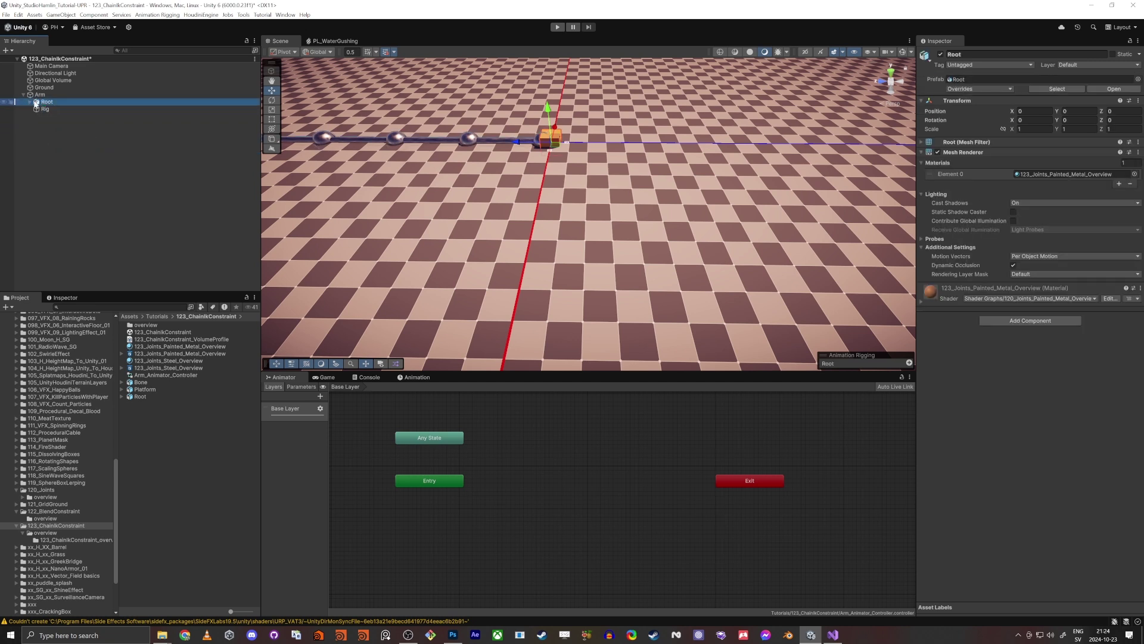
pyautogui.click(44, 96)
pyautogui.click(53, 102)
pyautogui.click(44, 110)
pyautogui.click(1030, 123)
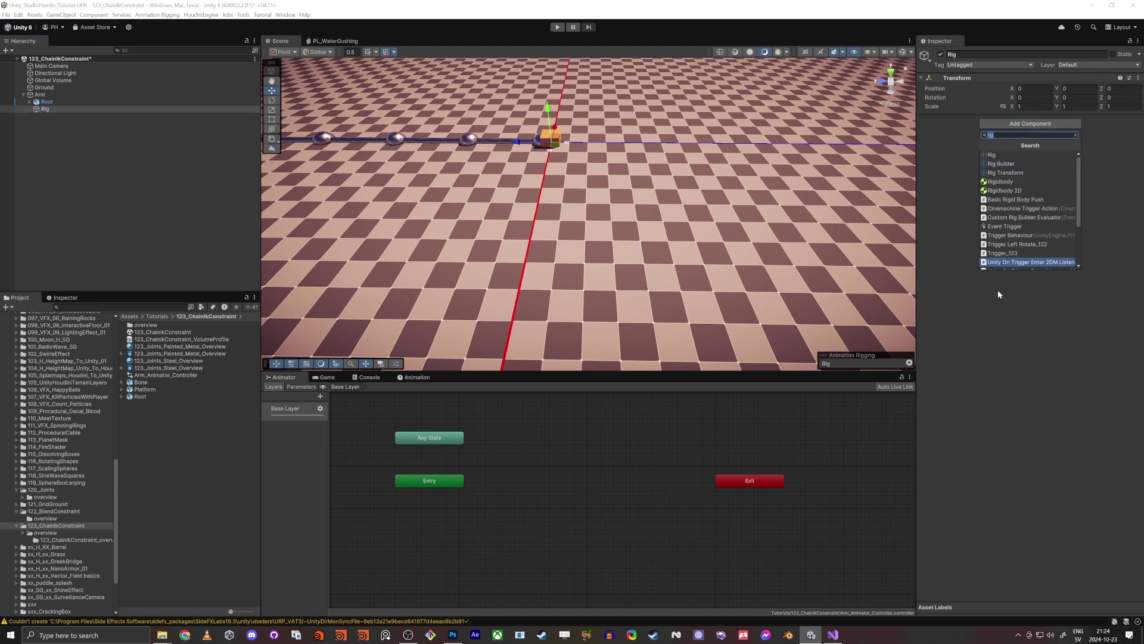
pyautogui.write('chain')
pyautogui.press('Down')
pyautogui.press('Return')
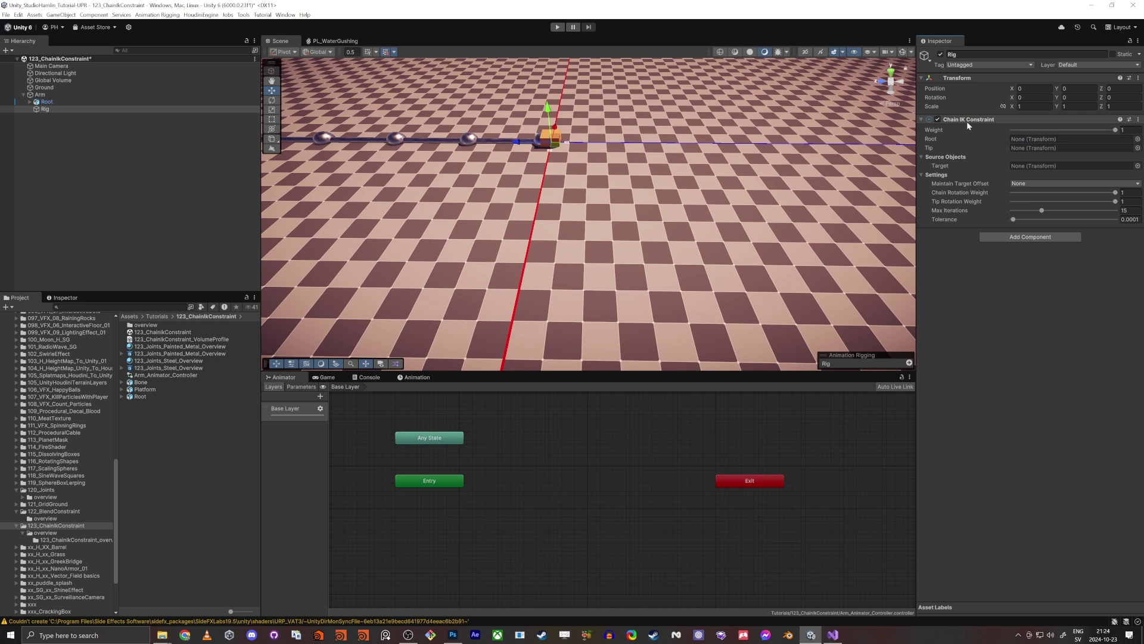
# - Assign Root as the root and Tip as the tip of Rig's Chain IK Constraint
pyautogui.keyDown('alt'); pyautogui.click(30, 102); pyautogui.keyUp('alt')
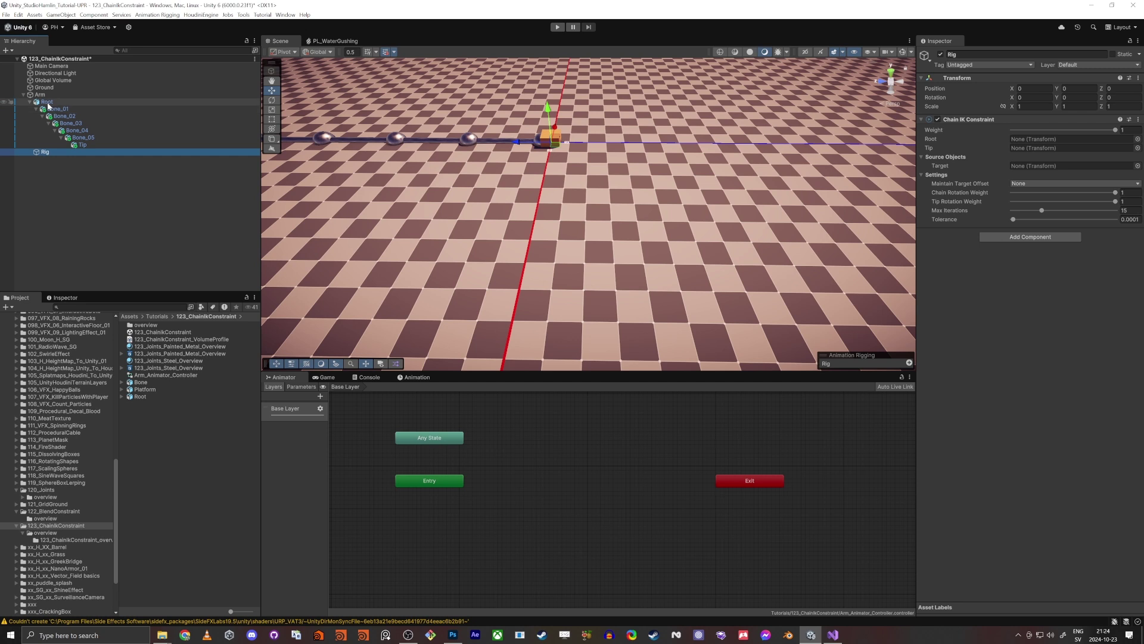
pyautogui.click(48, 102)
pyautogui.moveTo(569, 191); pyautogui.dragTo(572, 152, button='right')
pyautogui.press('w')
pyautogui.moveTo(603, 147); pyautogui.dragTo(648, 113)
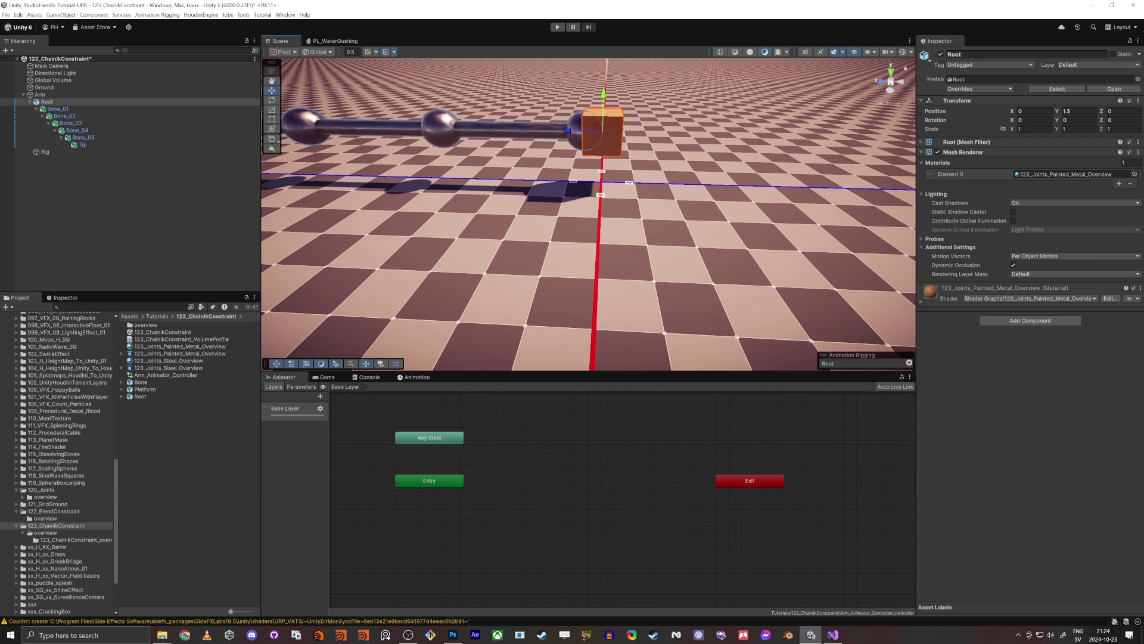
pyautogui.click(45, 152)
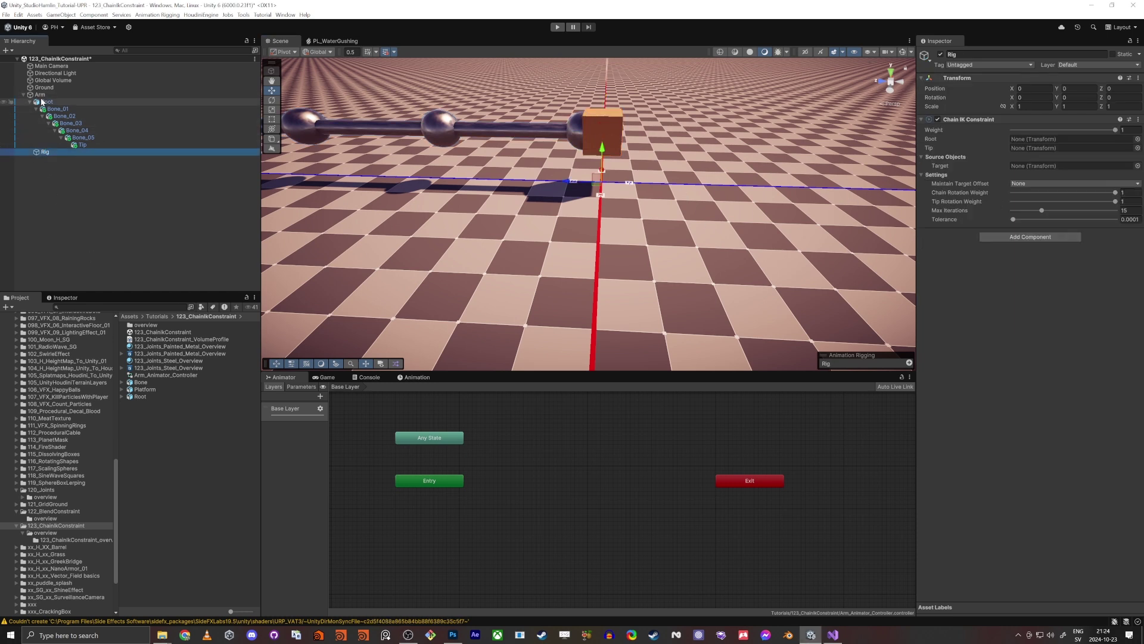
pyautogui.moveTo(46, 101); pyautogui.dragTo(1038, 140)
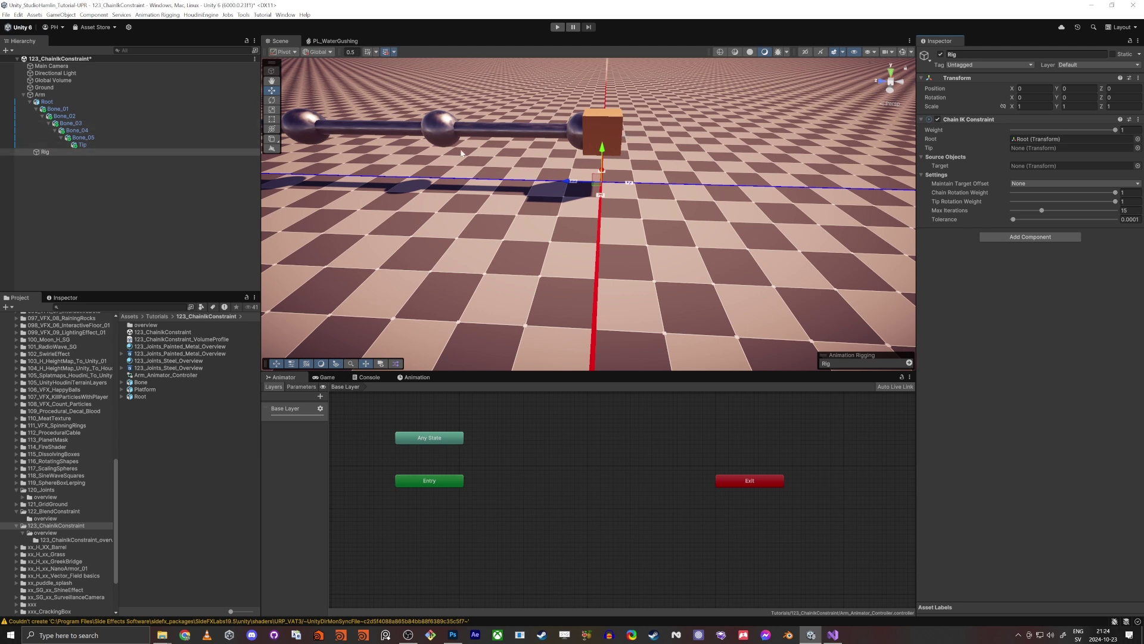
pyautogui.moveTo(81, 147); pyautogui.dragTo(712, 126)
pyautogui.moveTo(930, 149); pyautogui.dragTo(1024, 147)
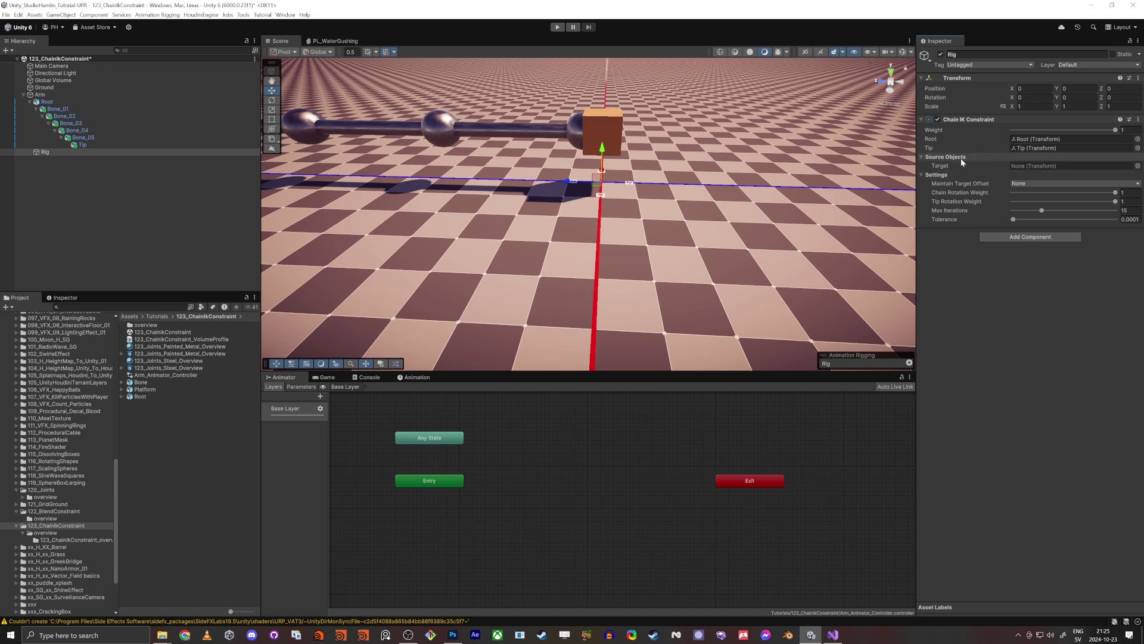
# - Duplicate the Tip platform and place the copy at the scene's top level, outside the Arm hierarchy
pyautogui.moveTo(581, 208); pyautogui.dragTo(581, 207, button='right')
pyautogui.keyDown('alt'); pyautogui.moveTo(581, 208); pyautogui.dragTo(695, 181); pyautogui.keyUp('alt')
pyautogui.click(464, 177)
pyautogui.hotkey('ctrl', 'z')
pyautogui.keyDown('alt'); pyautogui.moveTo(448, 169); pyautogui.dragTo(494, 204); pyautogui.keyUp('alt')
pyautogui.hotkey('ctrl', 'd')
pyautogui.moveTo(84, 155); pyautogui.dragTo(90, 216)
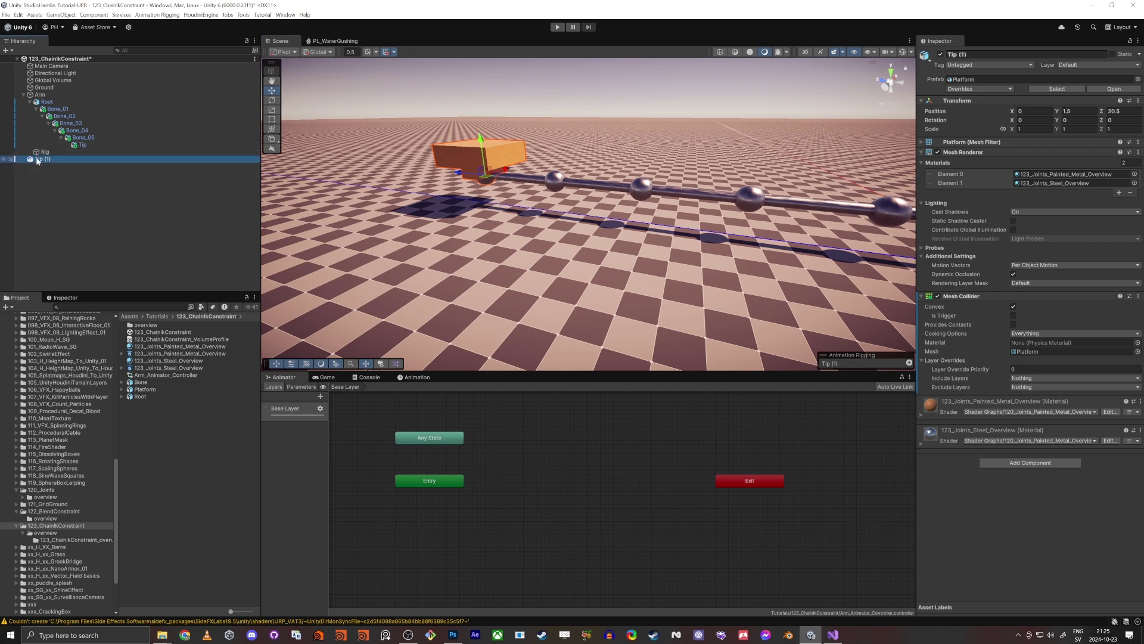
pyautogui.moveTo(42, 158); pyautogui.dragTo(47, 220)
# - Collapse the Arm hierarchy and rename the duplicated platform as Tip_Controller
pyautogui.click(24, 95)
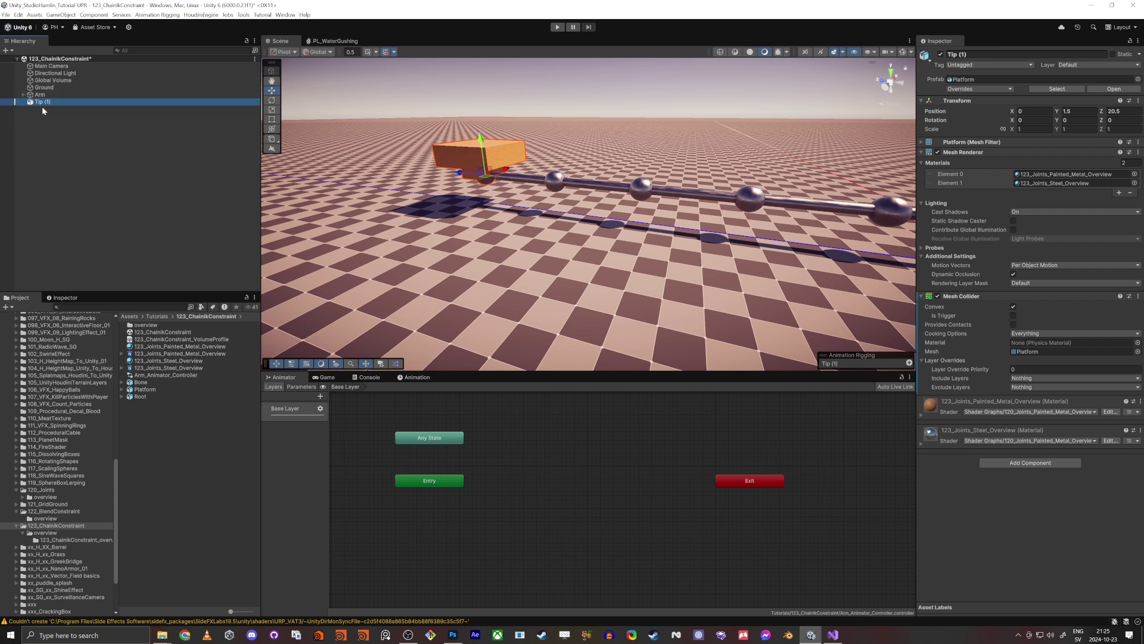
pyautogui.click(49, 104)
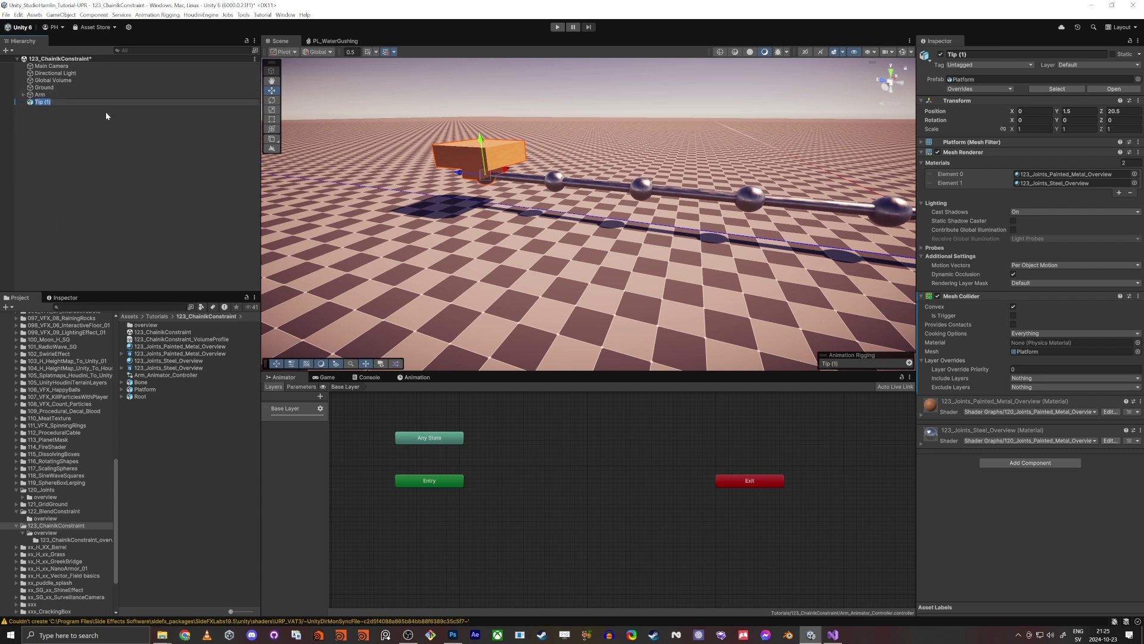
pyautogui.write('Tip_Controller')
pyautogui.press('Return')
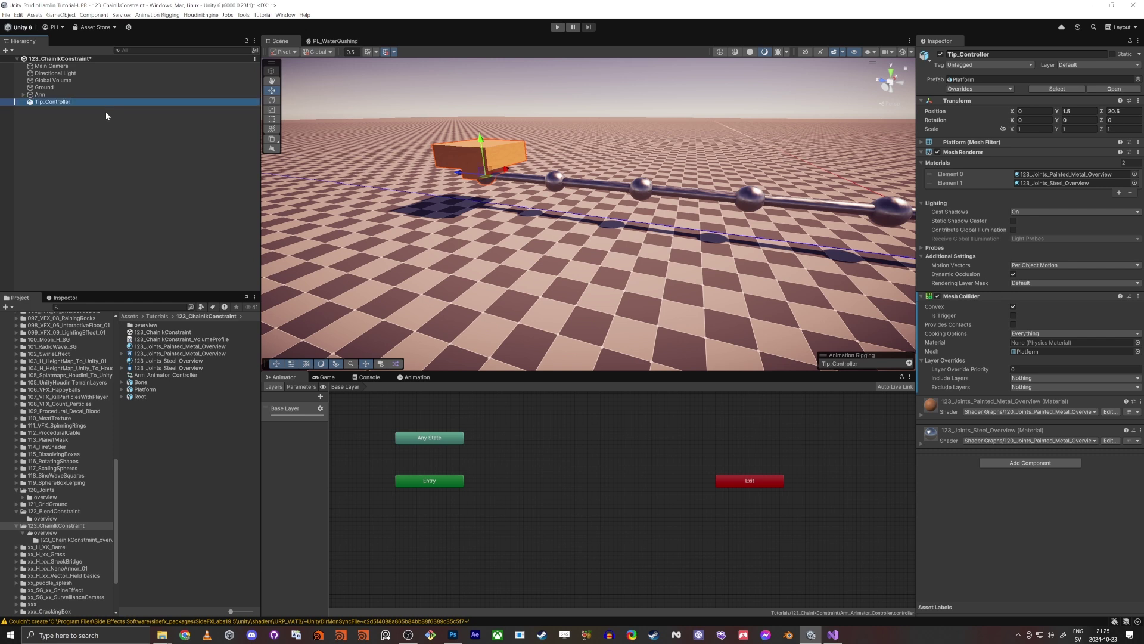
# - Raise Tip_Controller above the arm to about Y 7.5, Z 11.5 and apply Transparent_Blue to both its material slots
pyautogui.keyDown('alt'); pyautogui.moveTo(365, 209); pyautogui.dragTo(441, 170); pyautogui.keyUp('alt')
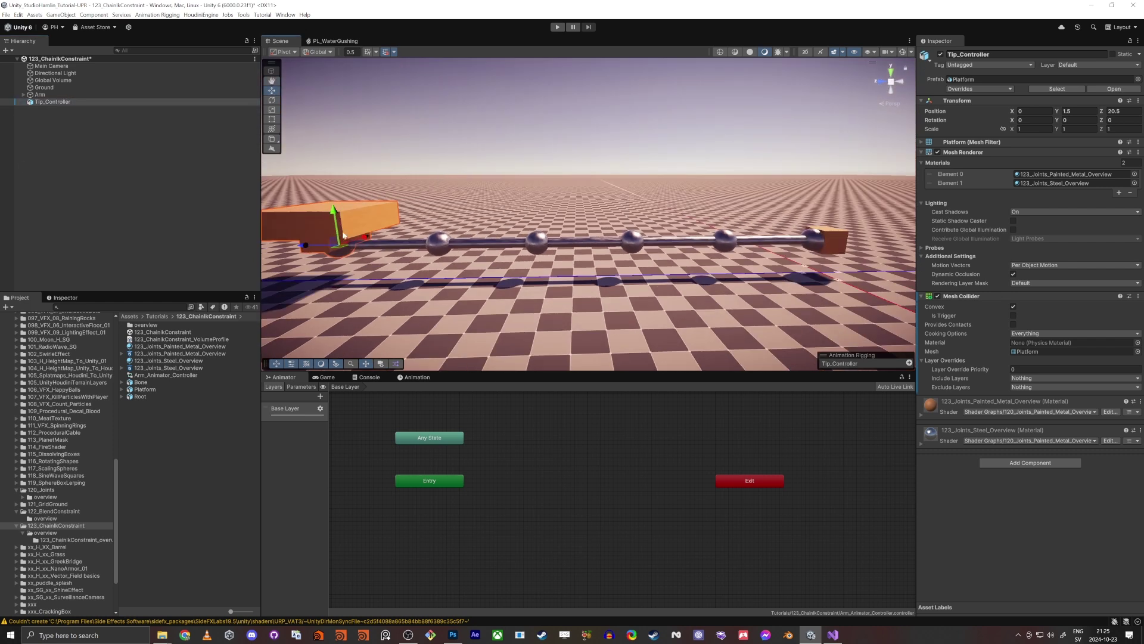
pyautogui.moveTo(345, 241); pyautogui.dragTo(564, 114)
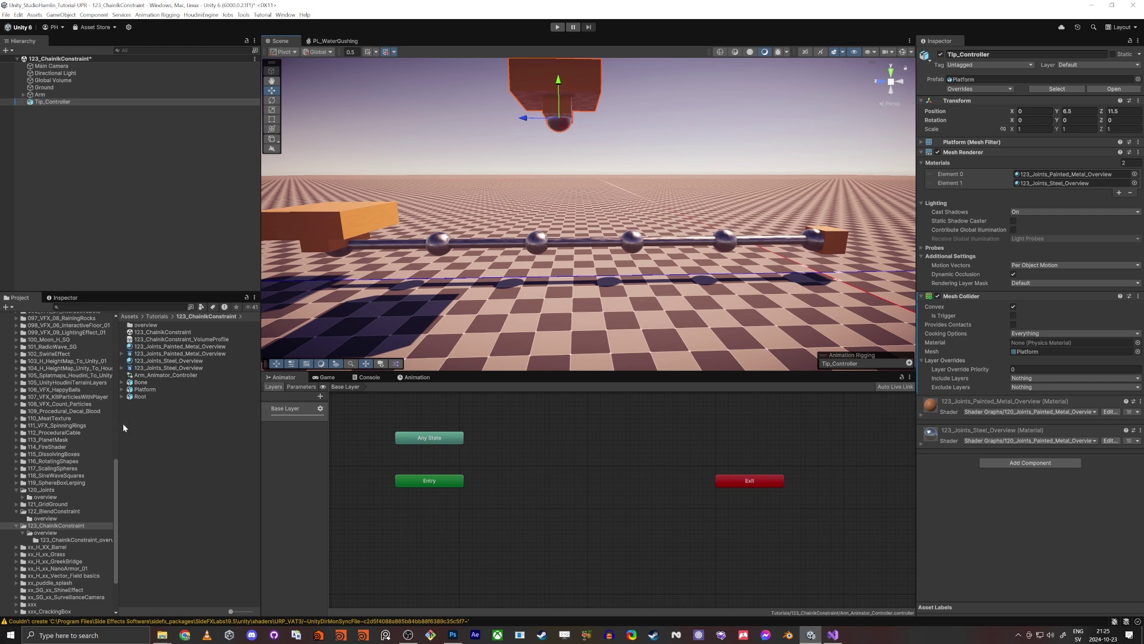
pyautogui.click(52, 533)
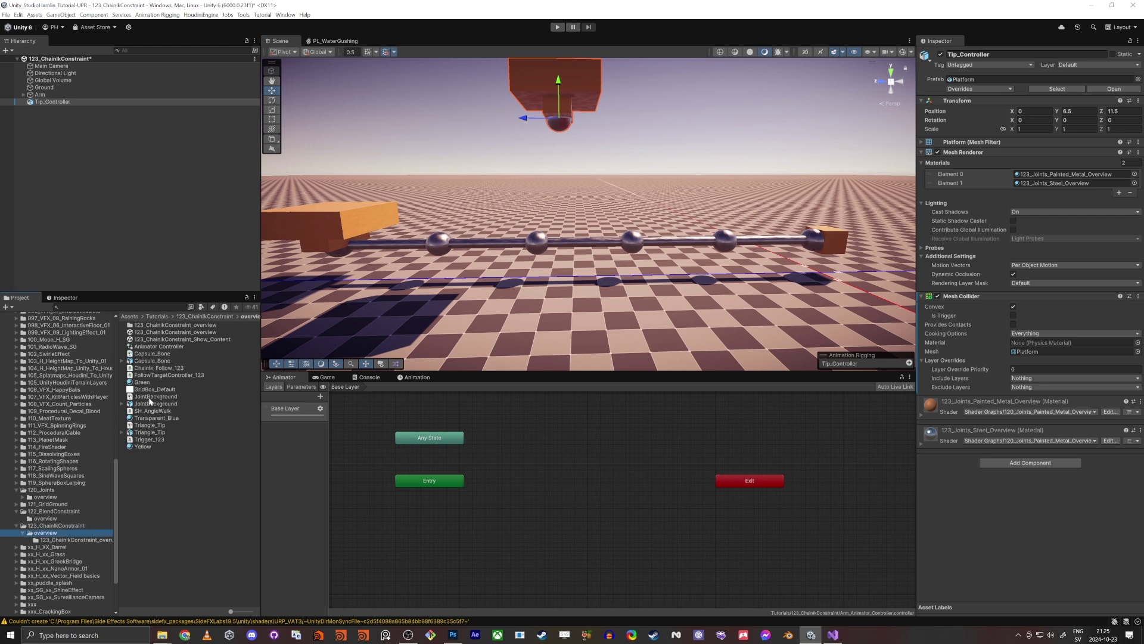
pyautogui.moveTo(148, 419); pyautogui.dragTo(529, 99)
pyautogui.press('f')
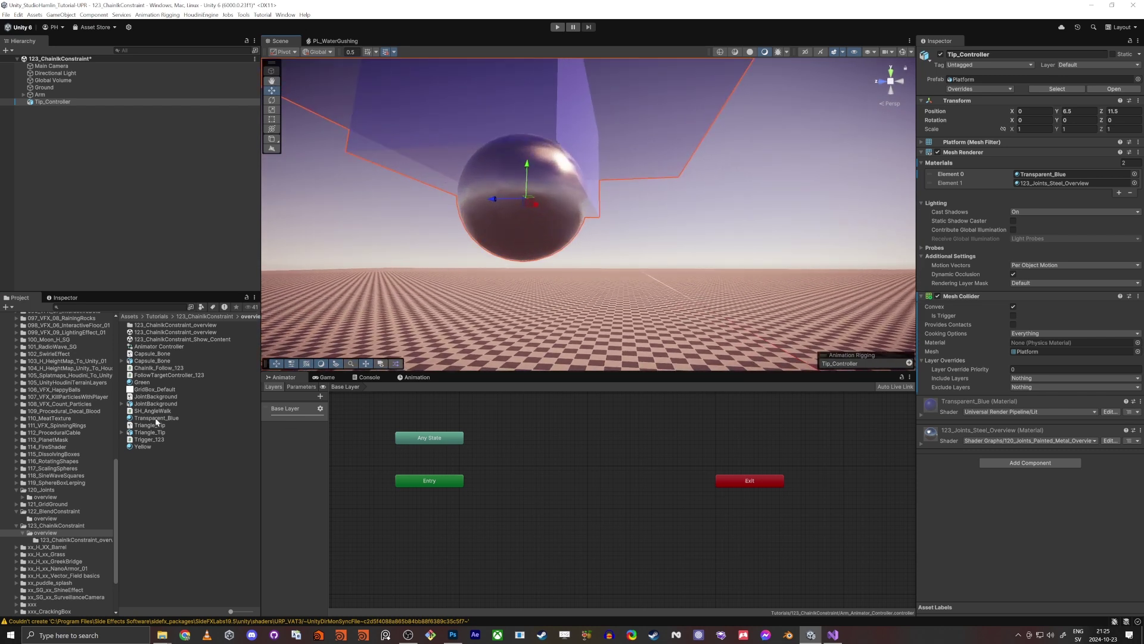
pyautogui.moveTo(158, 420); pyautogui.dragTo(516, 219)
pyautogui.press('s')
pyautogui.moveTo(605, 287); pyautogui.dragTo(568, 314, button='right')
pyautogui.moveTo(606, 198); pyautogui.dragTo(532, 253)
# - Try to assign the Rig object to the empty rig layer of Arm's Rig Builder
pyautogui.click(40, 94)
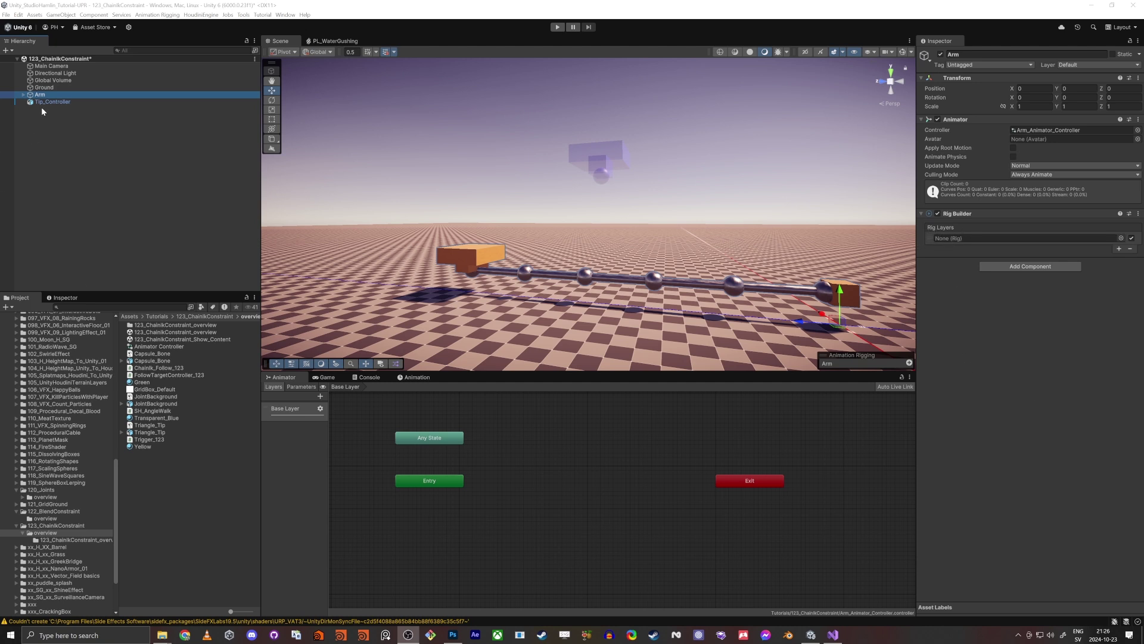
pyautogui.keyDown('alt'); pyautogui.click(23, 94); pyautogui.keyUp('alt')
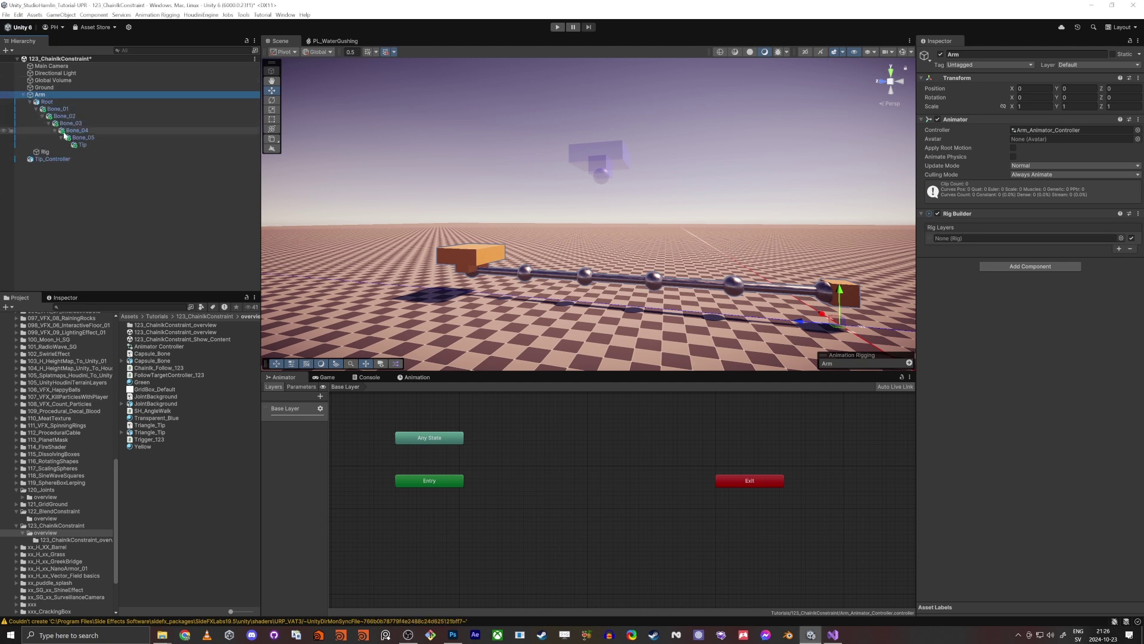
pyautogui.moveTo(43, 152); pyautogui.dragTo(960, 240)
pyautogui.moveTo(43, 153); pyautogui.dragTo(1068, 282)
# - Add a Rig component to the Rig object
pyautogui.click(43, 153)
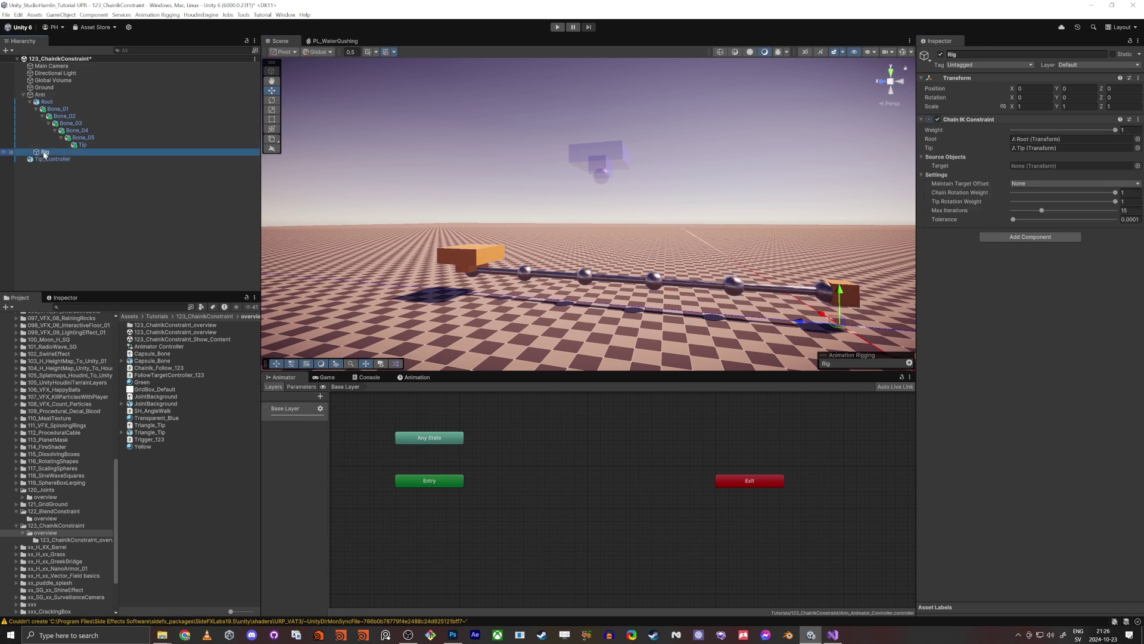
pyautogui.click(1006, 238)
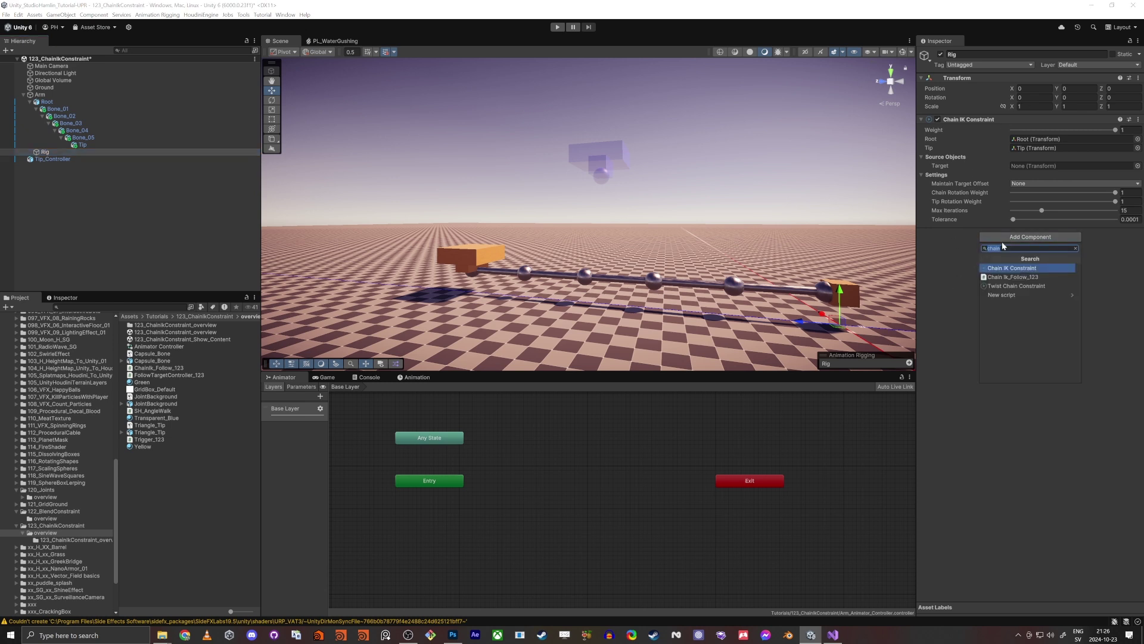
pyautogui.write('rig')
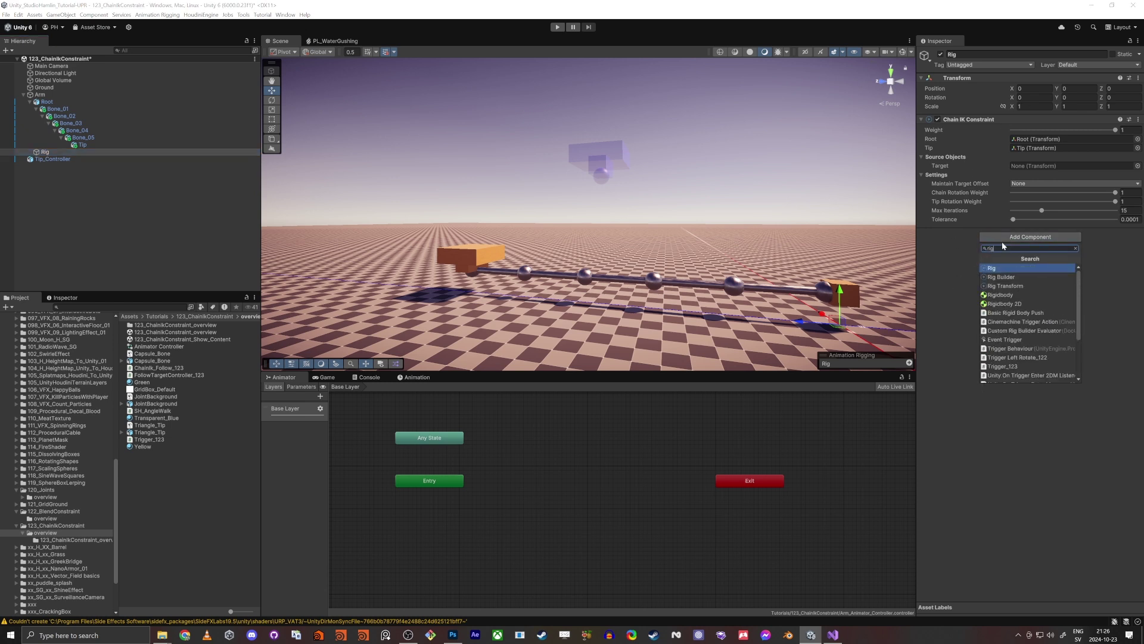
pyautogui.press('Return')
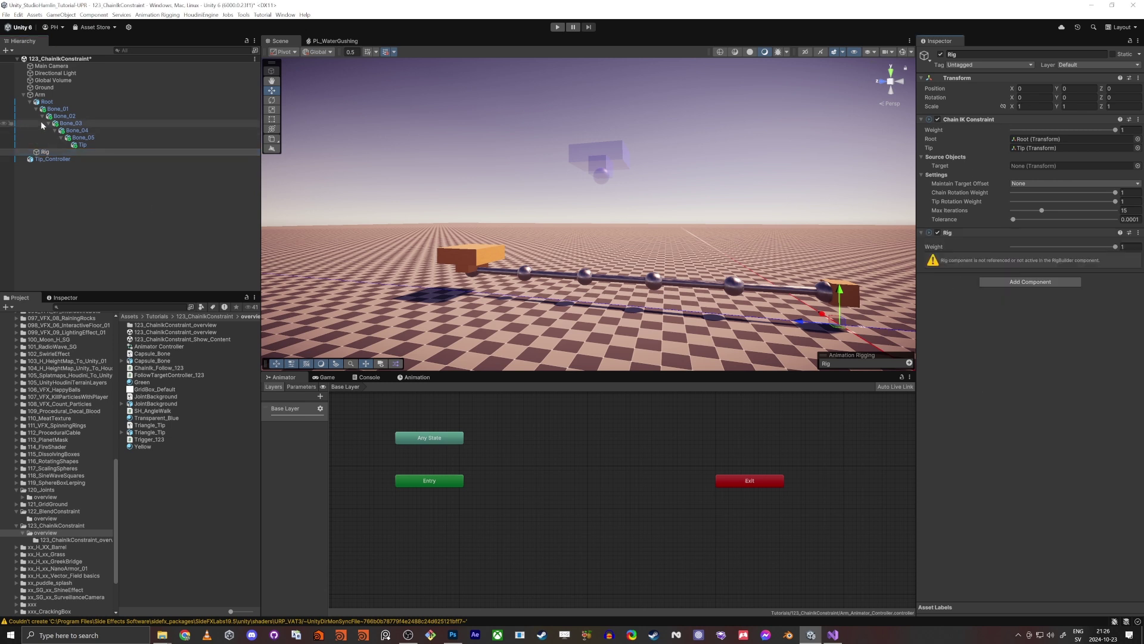
# - Assign the Rig object to the rig layer in Arm's Rig Builder
pyautogui.click(40, 95)
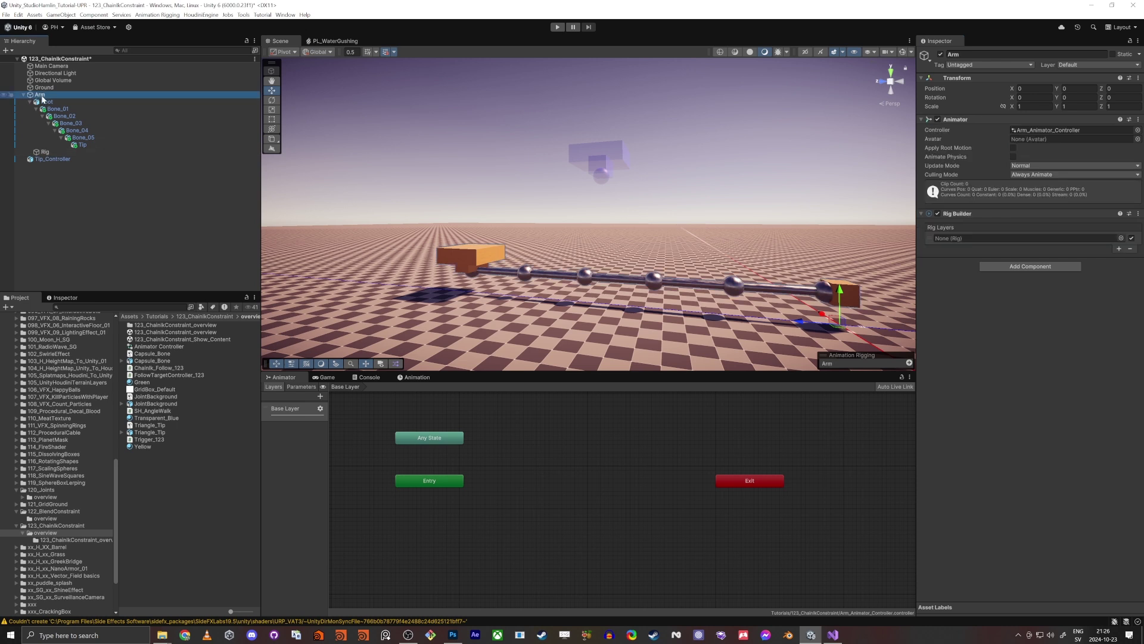
pyautogui.moveTo(45, 152); pyautogui.dragTo(966, 239)
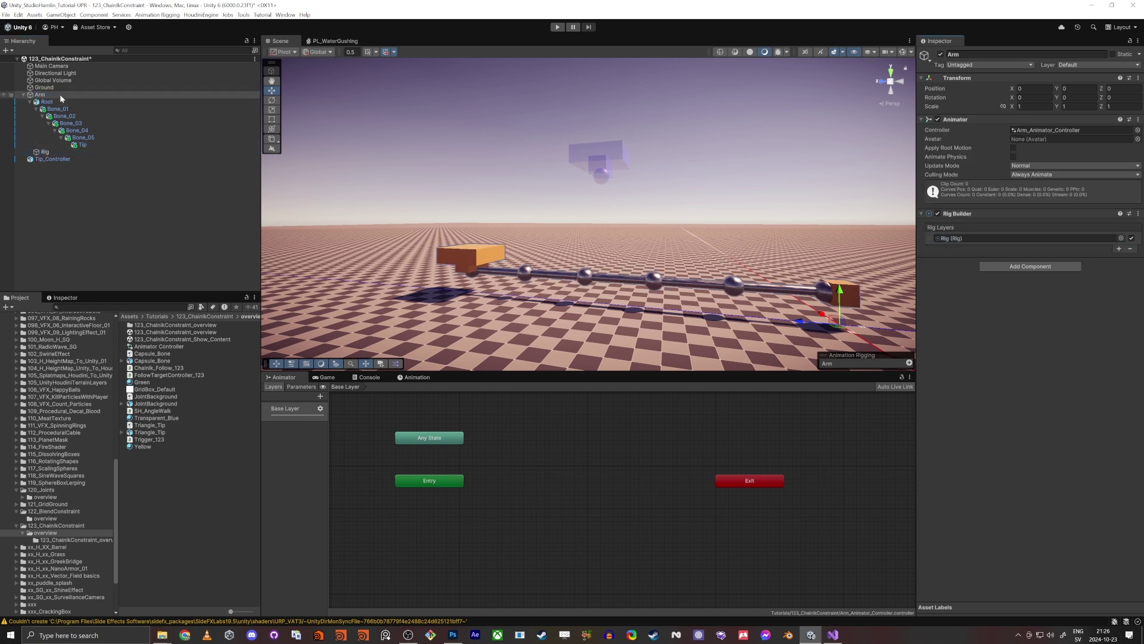
pyautogui.click(89, 95)
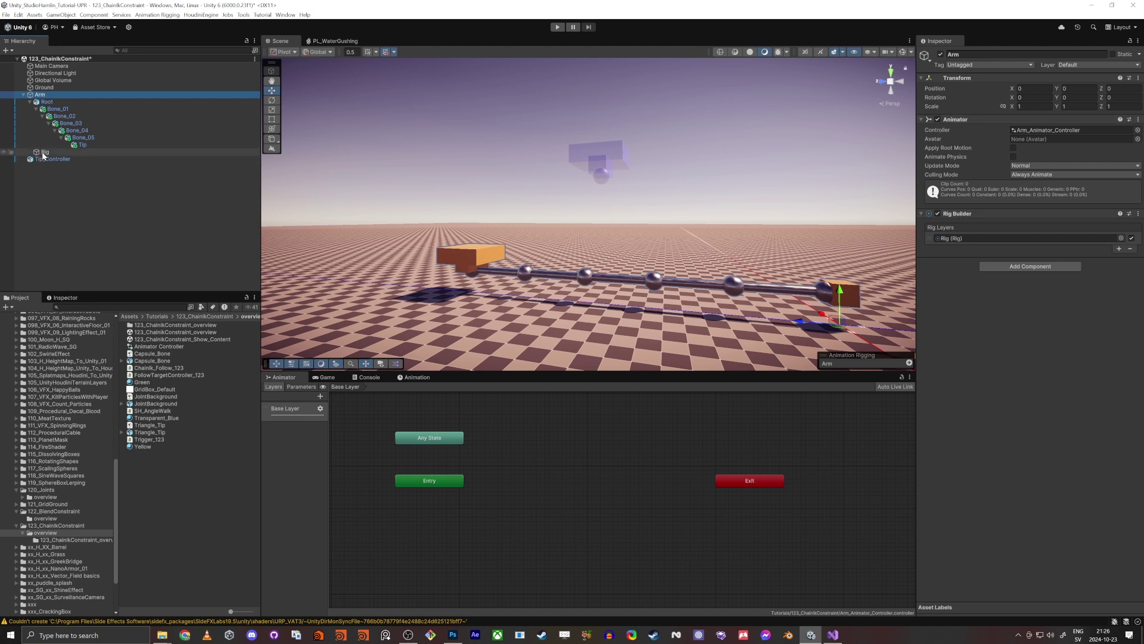
# - Assign Tip_Controller as the target of Rig's Chain IK Constraint
pyautogui.click(30, 102)
pyautogui.click(31, 102)
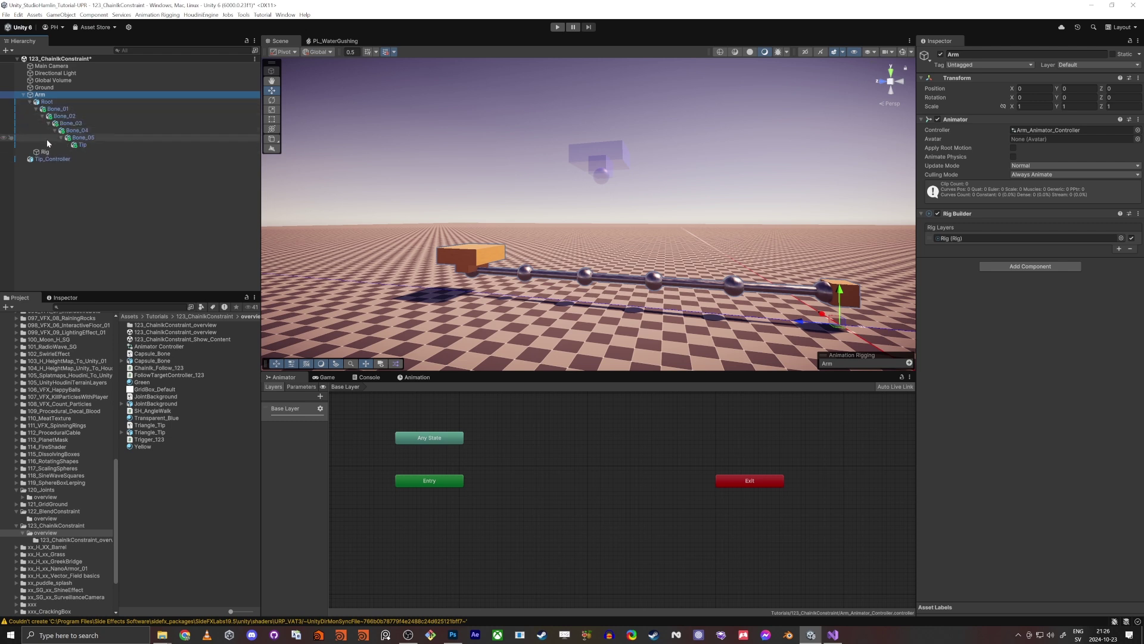
pyautogui.click(44, 152)
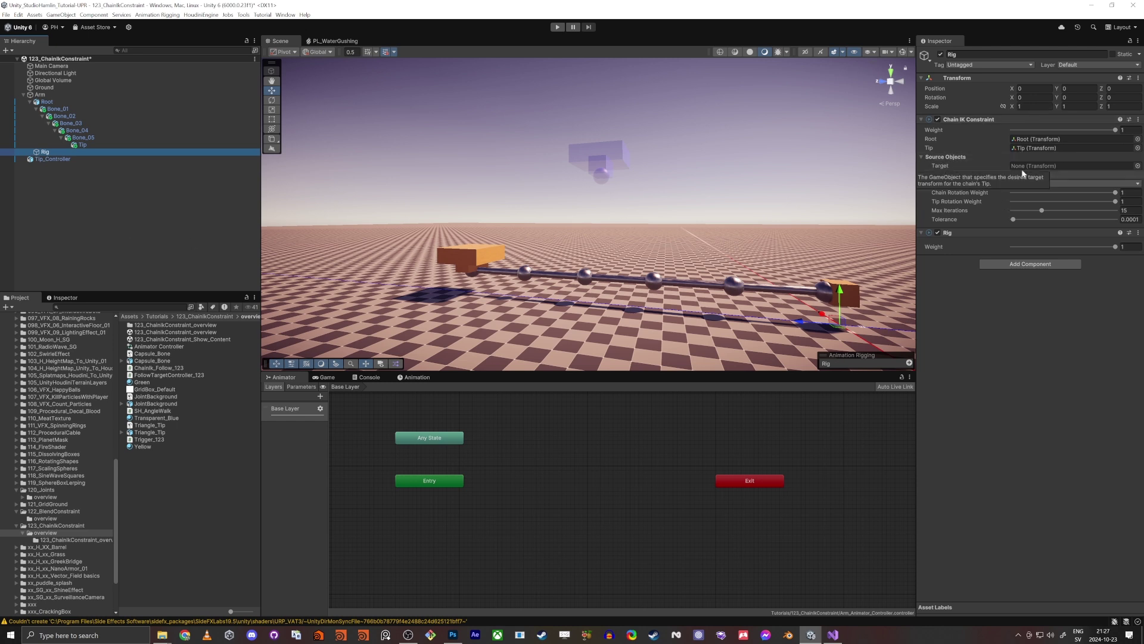
pyautogui.moveTo(70, 161); pyautogui.dragTo(1063, 167)
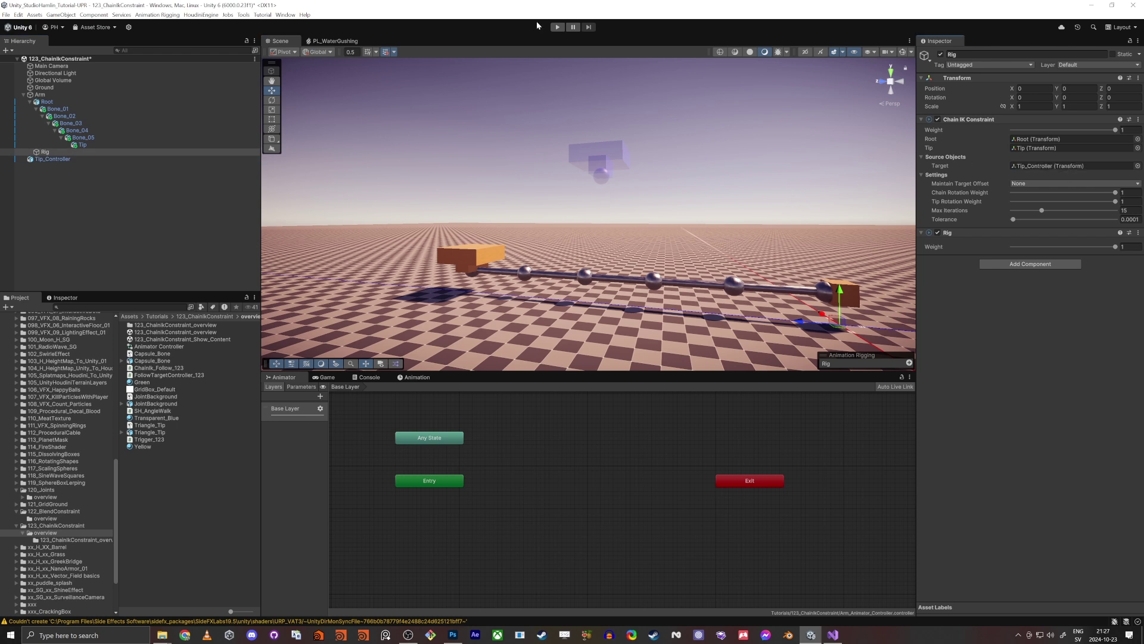
# - Test the arm in Play mode by moving Tip_Controller around, and exit Play mode
pyautogui.click(556, 27)
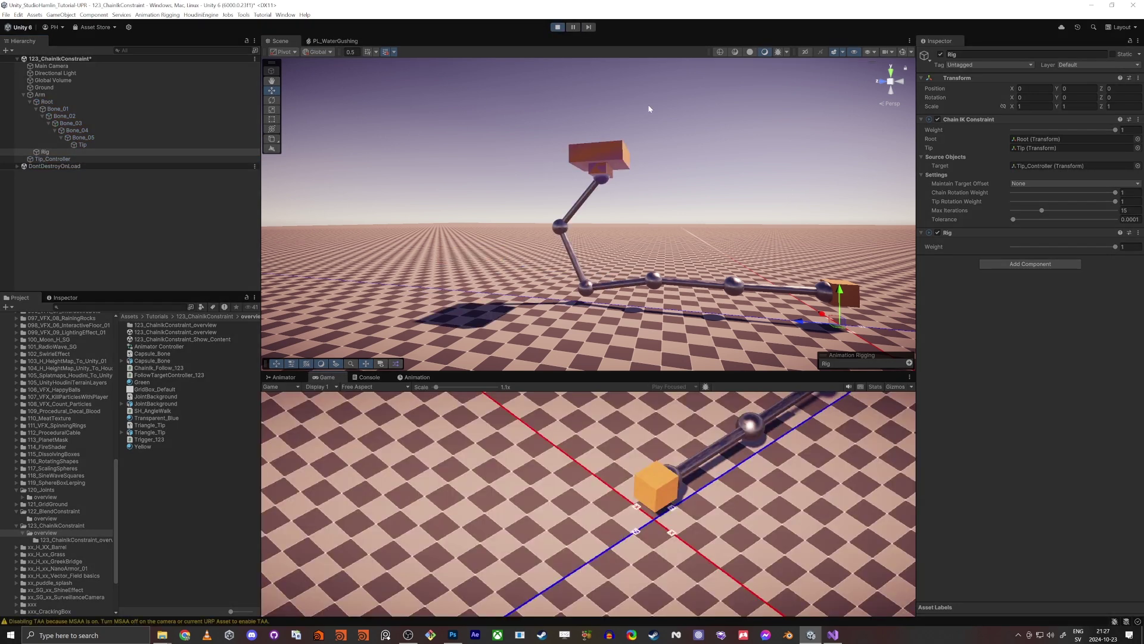
pyautogui.click(38, 160)
pyautogui.moveTo(543, 226); pyautogui.dragTo(580, 214, button='right')
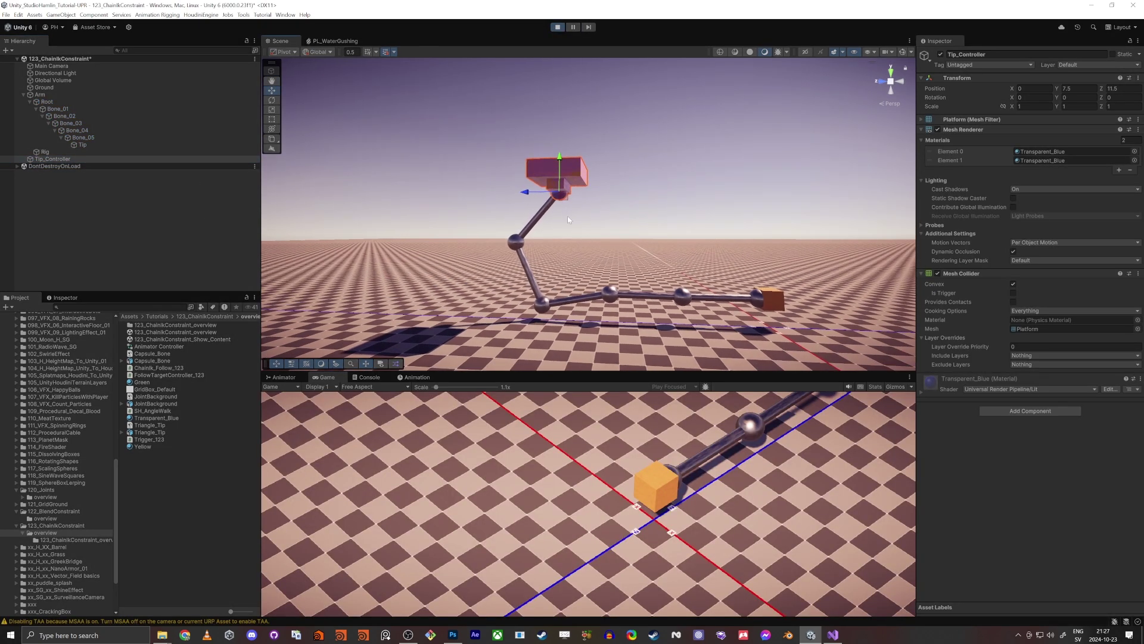
pyautogui.moveTo(553, 198); pyautogui.dragTo(732, 127)
pyautogui.moveTo(535, 230); pyautogui.dragTo(602, 224, button='right')
pyautogui.press('s')
pyautogui.moveTo(678, 216); pyautogui.dragTo(608, 191)
pyautogui.click(558, 28)
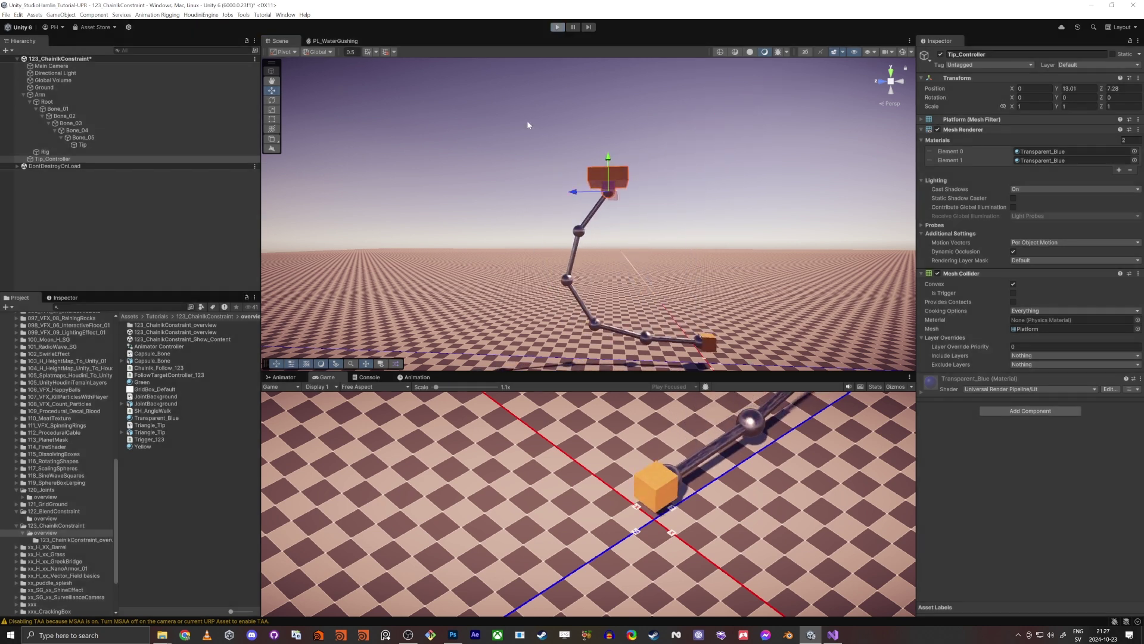
# - Change the Chain IK Constraint's root to Bone_01 and test it in Play mode by moving Tip_Controller to about Y 10.8, Z 12.3
pyautogui.click(46, 152)
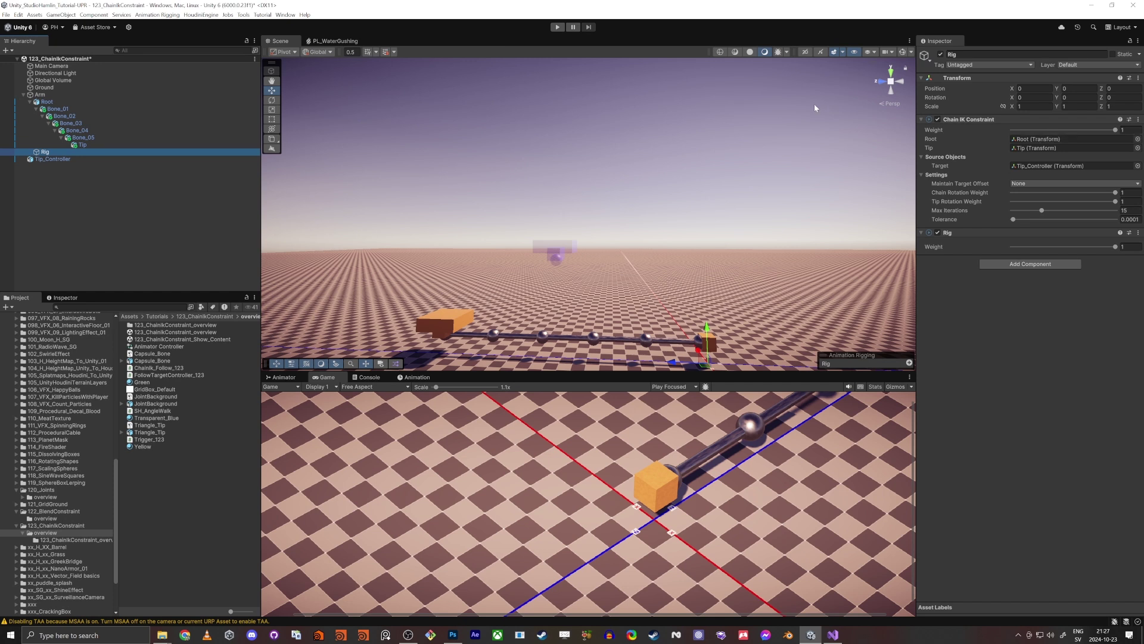
pyautogui.moveTo(59, 109); pyautogui.dragTo(1040, 138)
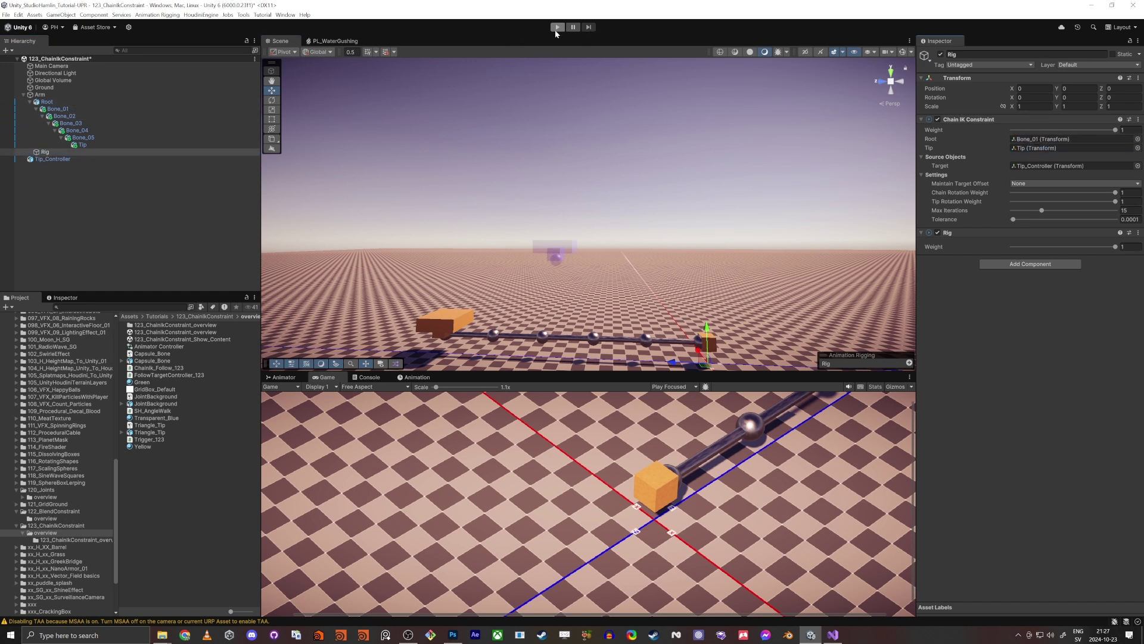
pyautogui.click(556, 30)
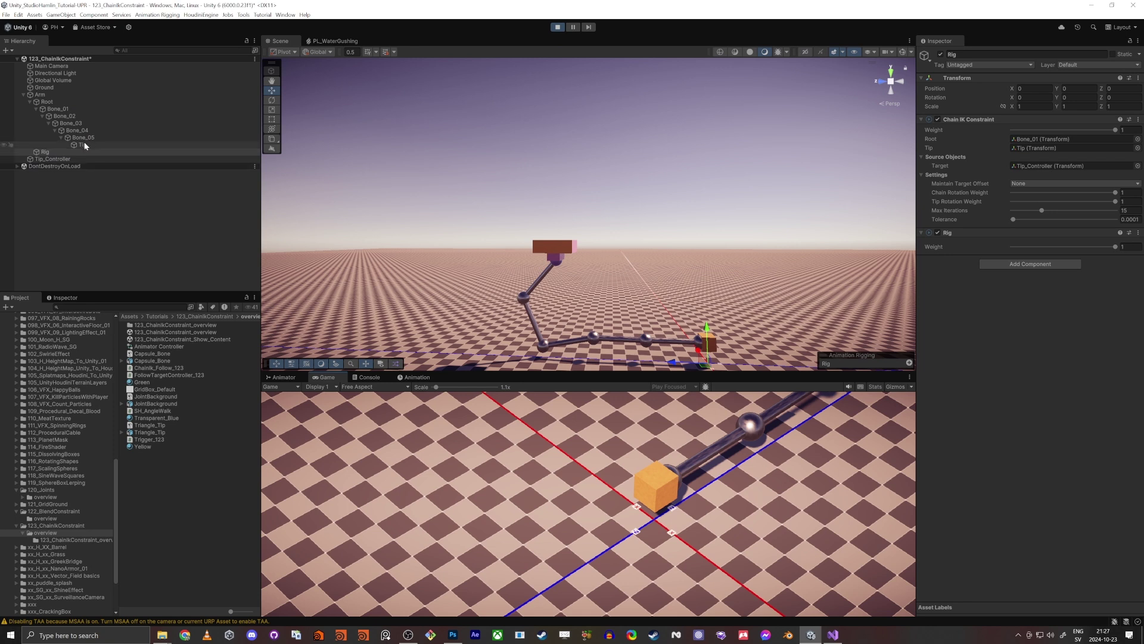
pyautogui.click(48, 159)
pyautogui.moveTo(564, 260); pyautogui.dragTo(555, 220)
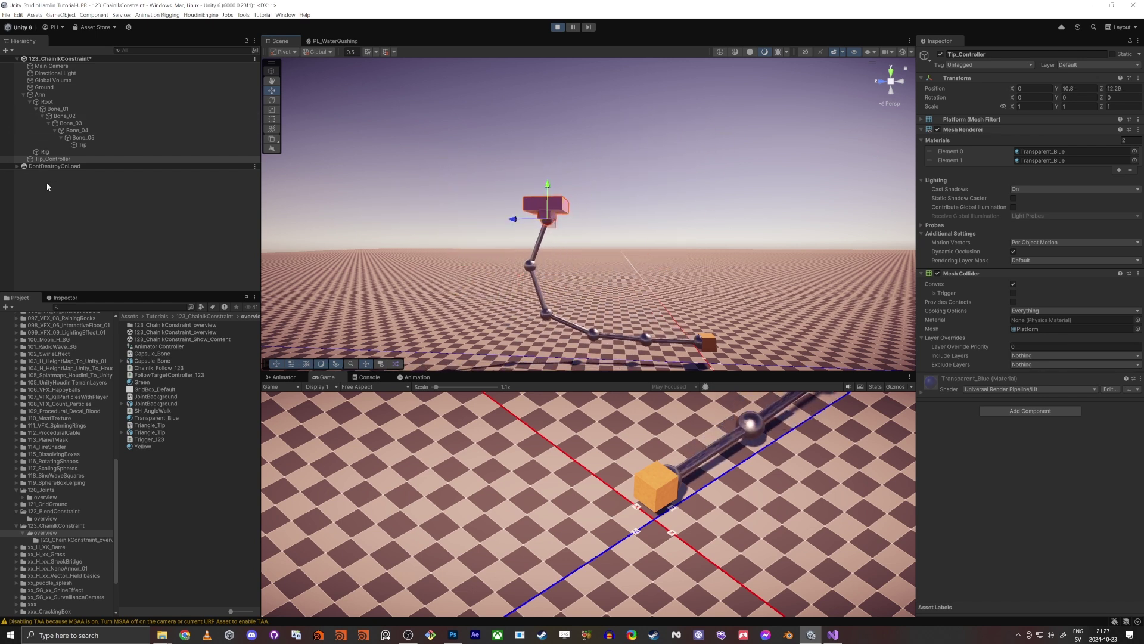
# - Set Rig's Chain IK Constraint max iterations to 1 and test it by moving Tip_Controller to about Y 9.7, Z 13.2
pyautogui.click(51, 153)
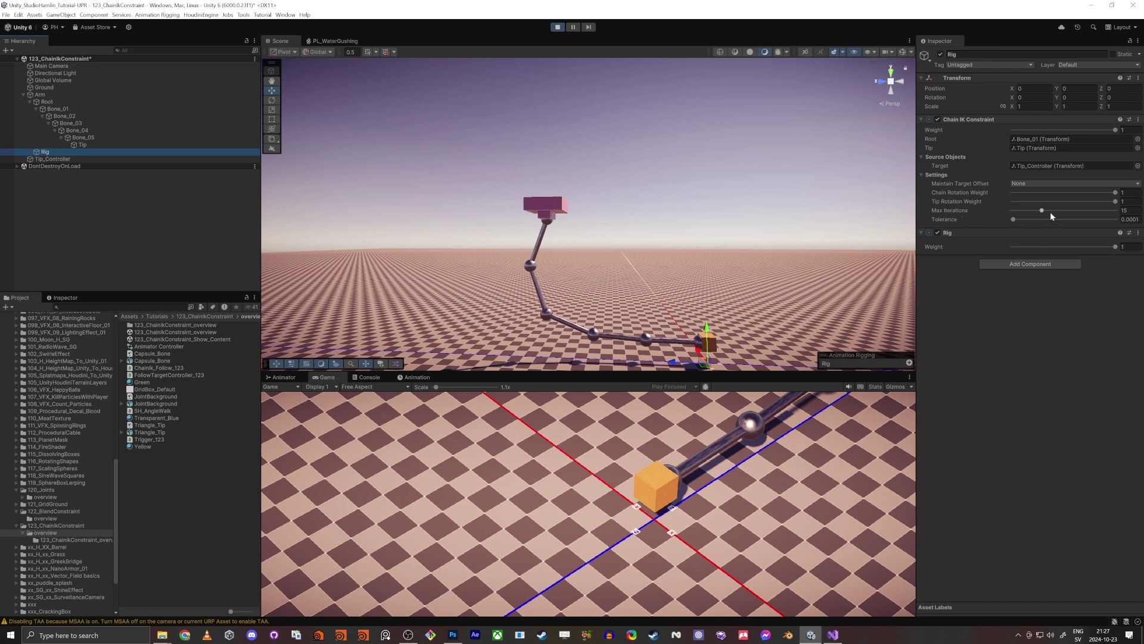
pyautogui.moveTo(1031, 214); pyautogui.dragTo(1012, 211)
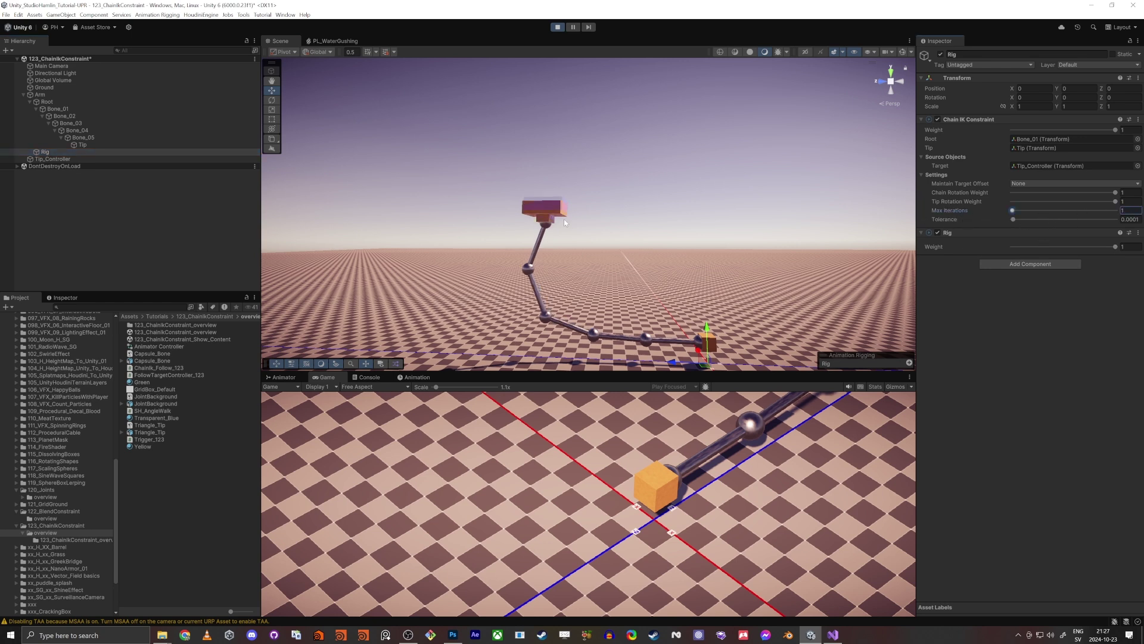
pyautogui.click(52, 159)
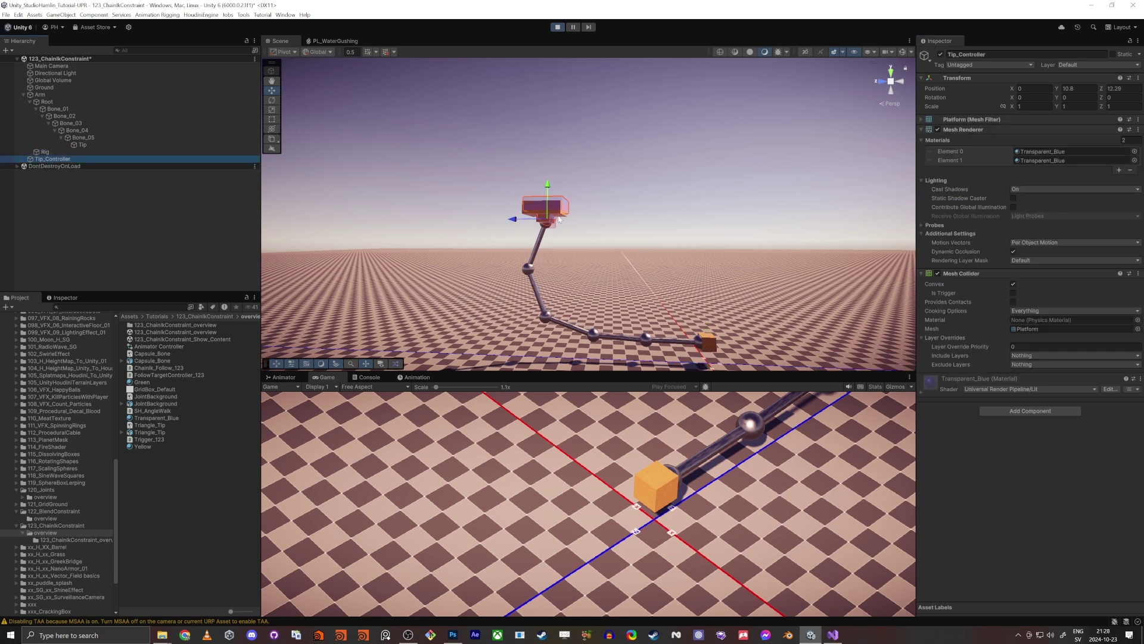
pyautogui.moveTo(550, 220)
pyautogui.mouseDown()
pyautogui.moveTo(652, 219)
pyautogui.moveTo(477, 230)
pyautogui.moveTo(505, 230)
pyautogui.moveTo(488, 232)
pyautogui.moveTo(465, 221)
pyautogui.moveTo(679, 265)
pyautogui.moveTo(530, 216)
pyautogui.moveTo(470, 229)
pyautogui.moveTo(534, 233)
pyautogui.mouseUp()
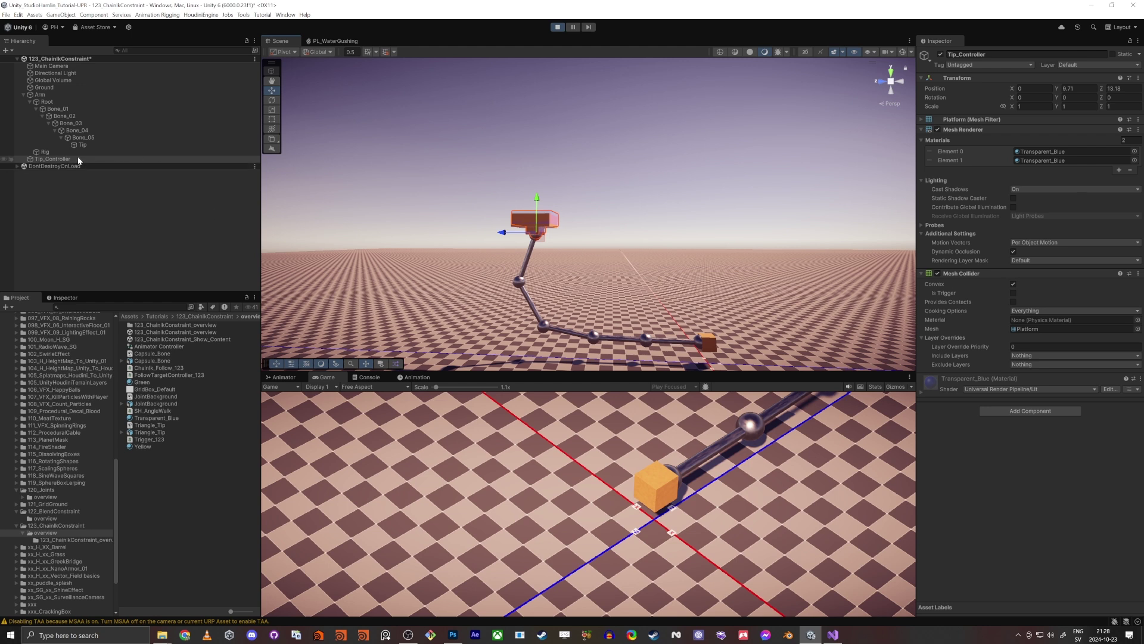
# - Raise the Chain IK Constraint's max iterations to 50 and test it by moving Tip_Controller up and back toward the root
pyautogui.click(46, 152)
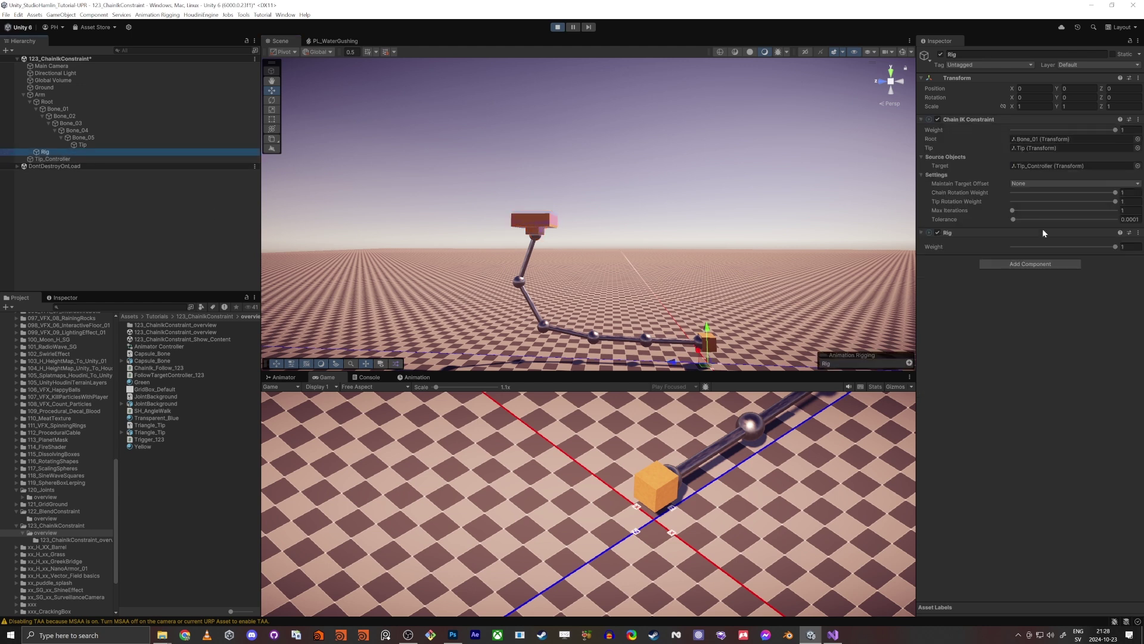
pyautogui.moveTo(1028, 209); pyautogui.dragTo(1116, 210)
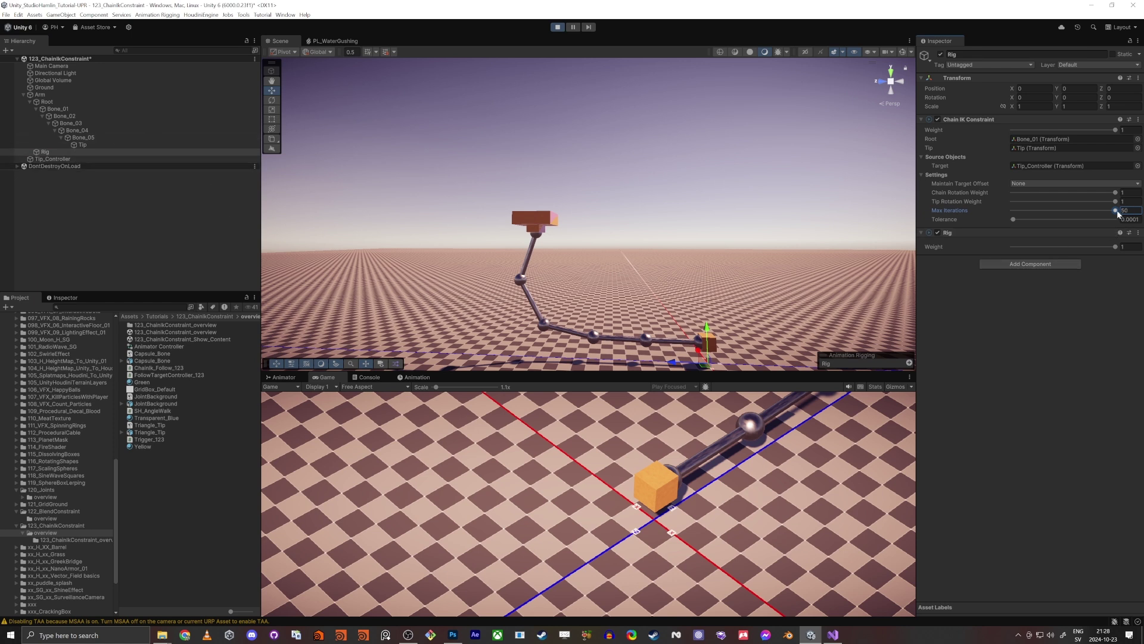
pyautogui.click(60, 159)
pyautogui.moveTo(540, 241); pyautogui.dragTo(598, 220)
# - Set the Chain IK Constraint's maintain target offset to Position, testing its weight before and after the change and leaving it at 1
pyautogui.click(51, 151)
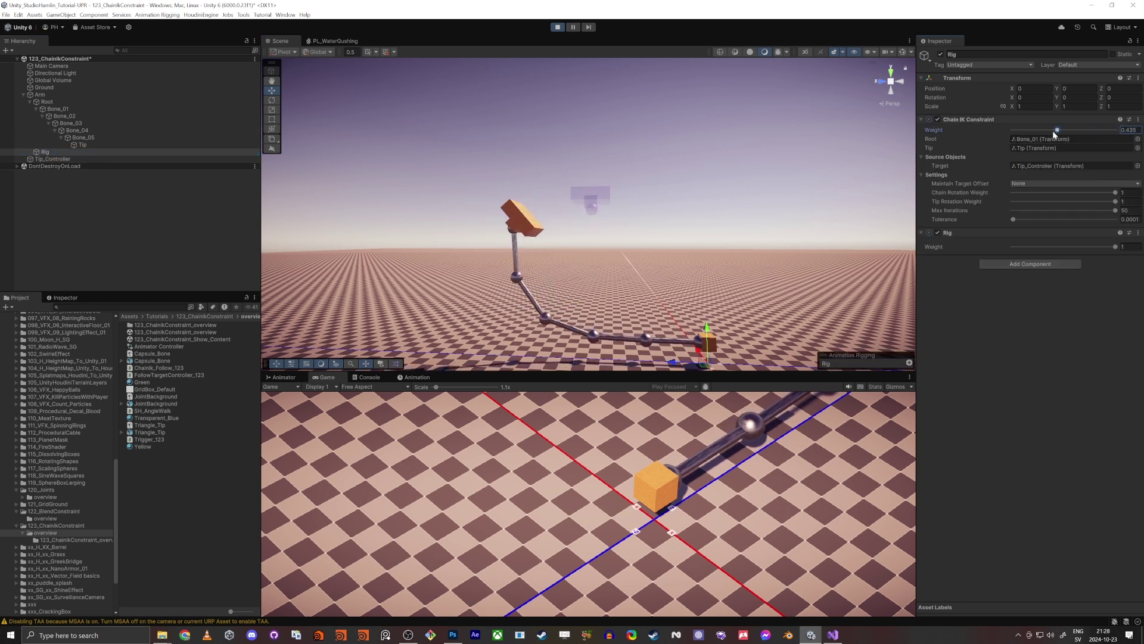
pyautogui.moveTo(1046, 132); pyautogui.dragTo(1126, 136)
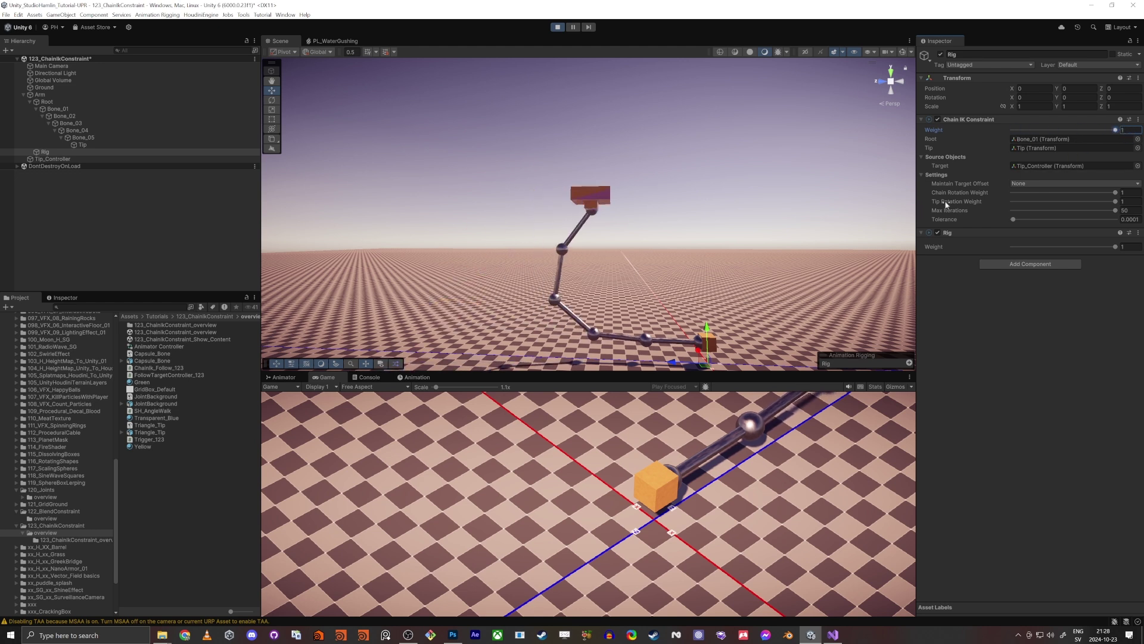
pyautogui.click(1052, 184)
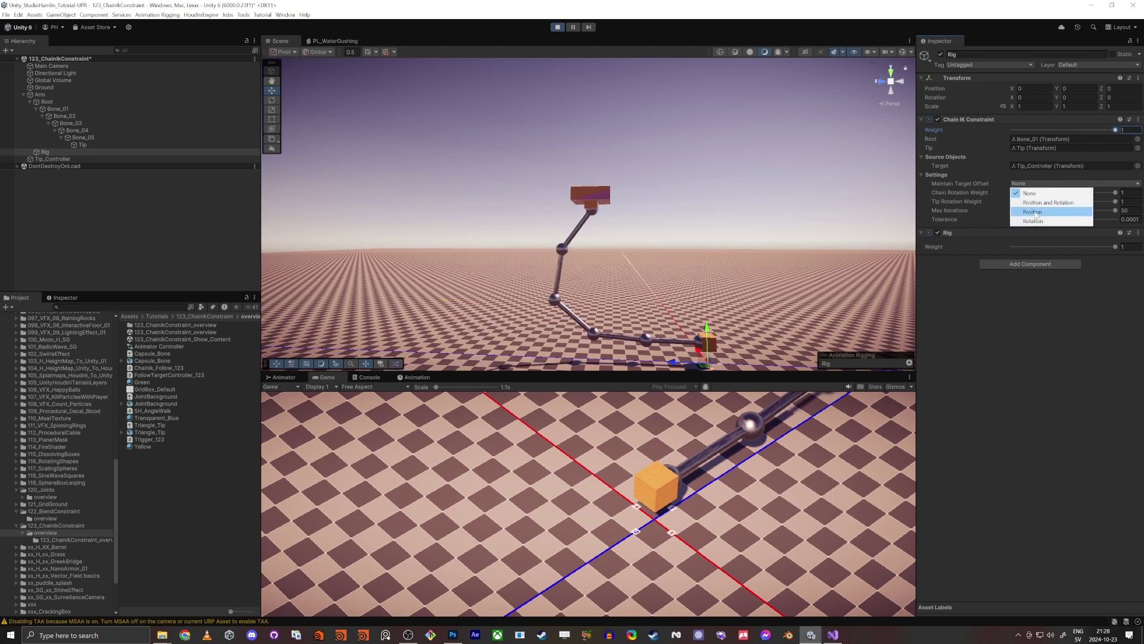
pyautogui.click(1036, 212)
pyautogui.moveTo(1108, 130)
pyautogui.mouseDown()
pyautogui.moveTo(1020, 135)
pyautogui.moveTo(1121, 134)
pyautogui.mouseUp()
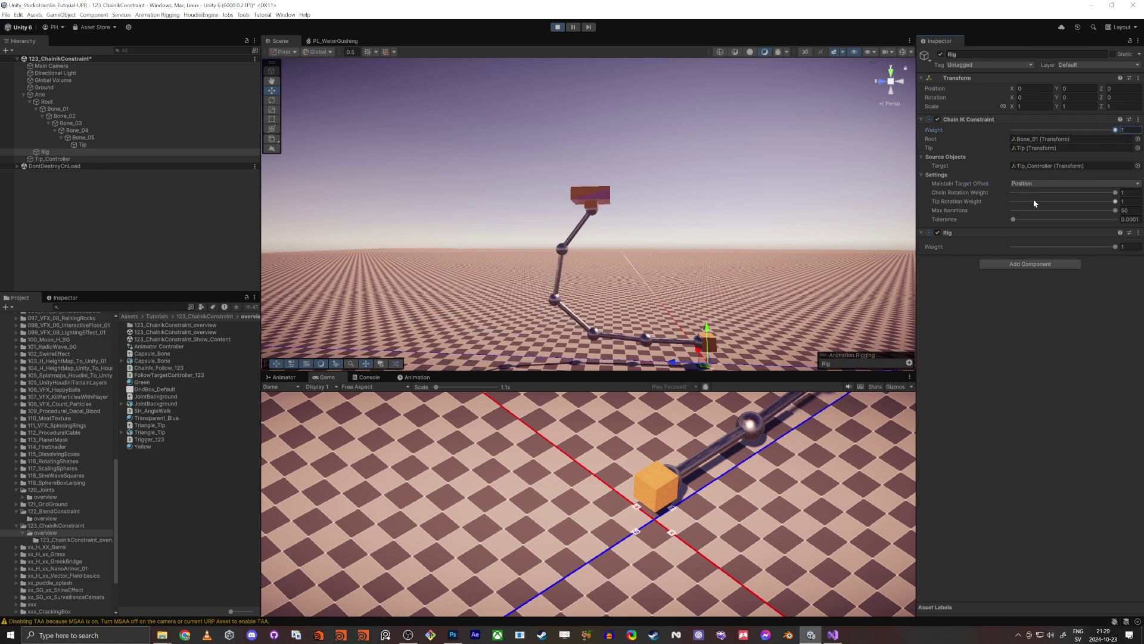
# - Test the Chain IK Constraint with tip rotation weight 0 by sweeping its weight down to 0, and restore tip rotation weight to 1
pyautogui.moveTo(1037, 202); pyautogui.dragTo(1010, 201)
pyautogui.moveTo(1077, 131); pyautogui.dragTo(1003, 155)
pyautogui.moveTo(1032, 202); pyautogui.dragTo(1117, 201)
# - Test the constraint's weight with chain rotation weight at 0, and restore both chain rotation weight and constraint weight to 1
pyautogui.moveTo(1050, 190); pyautogui.dragTo(1007, 192)
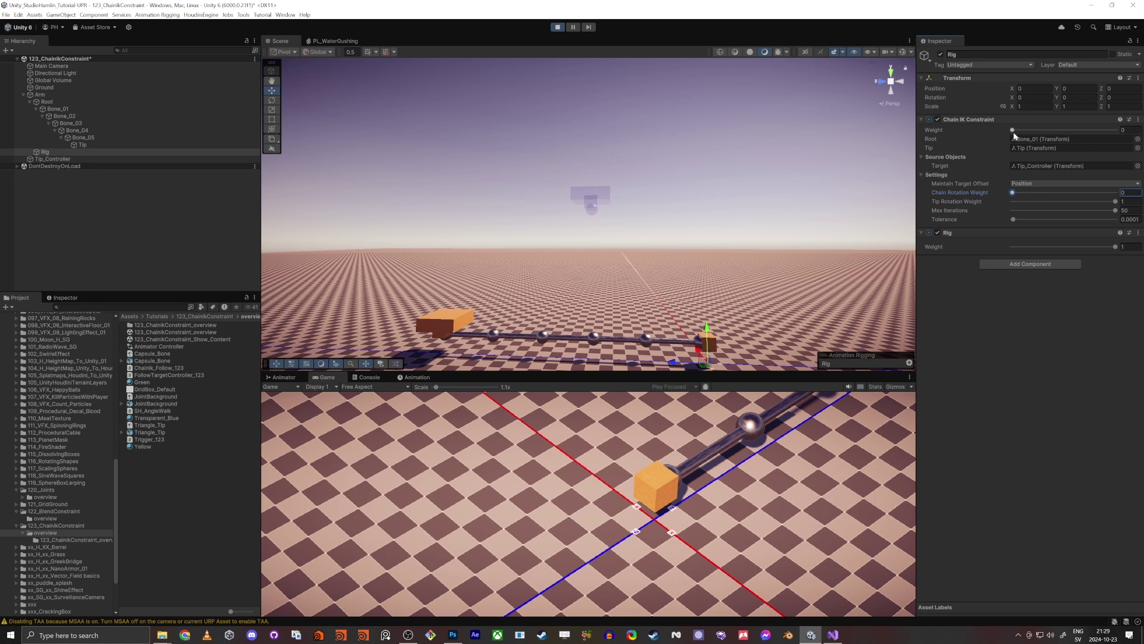
pyautogui.moveTo(1012, 130); pyautogui.dragTo(943, 165)
pyautogui.moveTo(1013, 193); pyautogui.dragTo(1115, 193)
pyautogui.moveTo(1012, 130); pyautogui.dragTo(1120, 131)
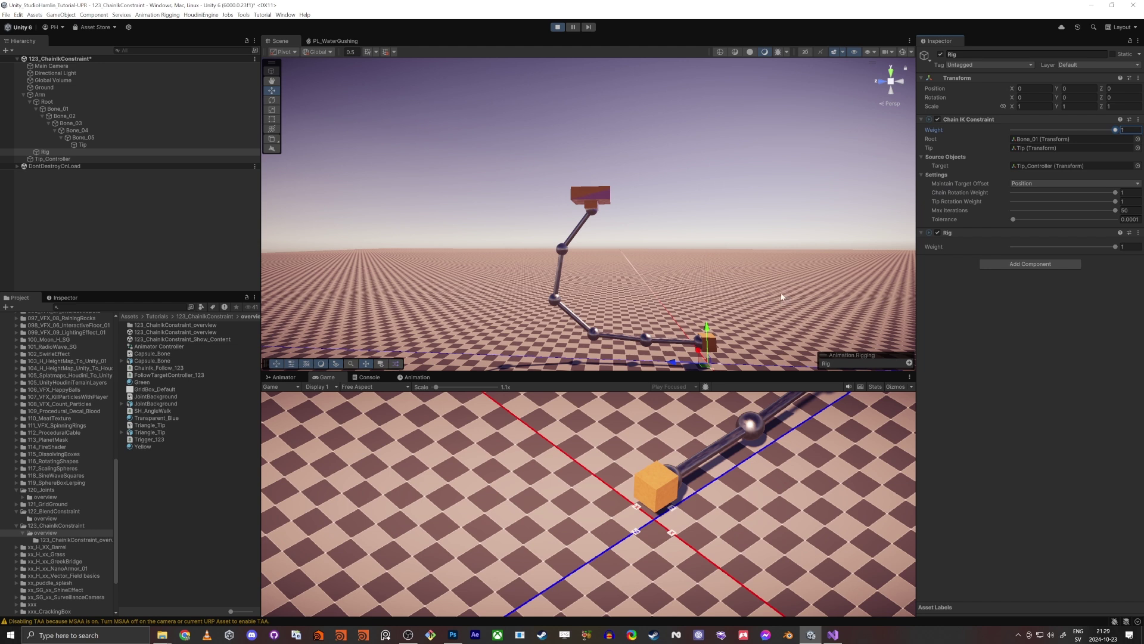
# - Lower the Chain IK Constraint's weight to 0 and raise it to about 0.57 to test the arm from different viewing angles
pyautogui.keyDown('alt'); pyautogui.moveTo(743, 271); pyautogui.dragTo(577, 281); pyautogui.keyUp('alt')
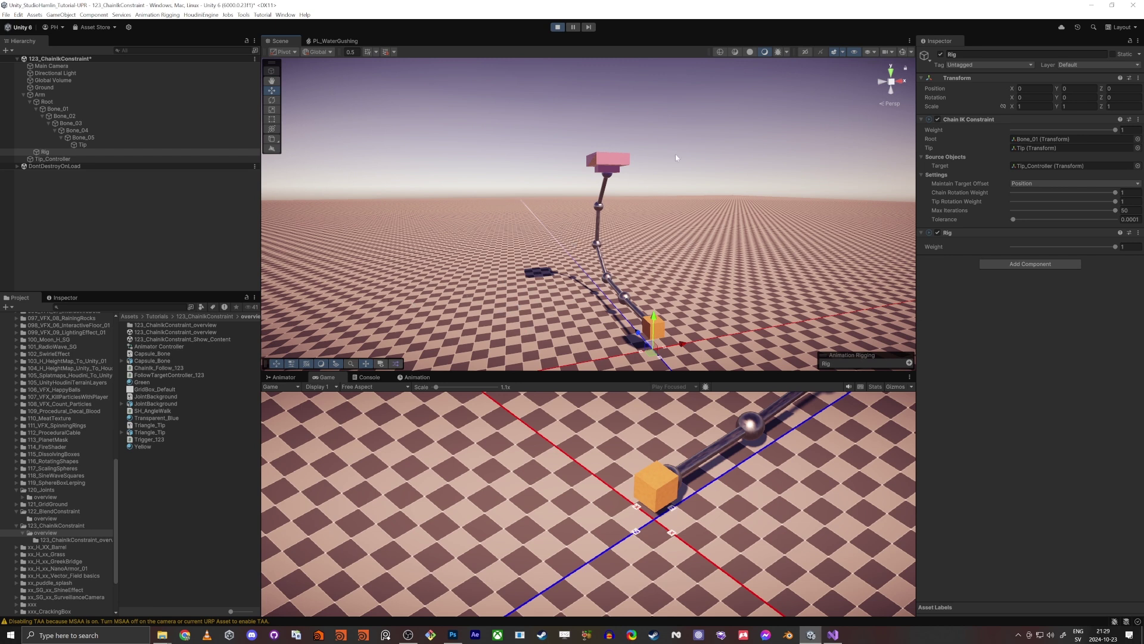
pyautogui.moveTo(1115, 129); pyautogui.dragTo(1012, 129)
pyautogui.keyDown('alt'); pyautogui.moveTo(587, 219); pyautogui.dragTo(760, 197); pyautogui.keyUp('alt')
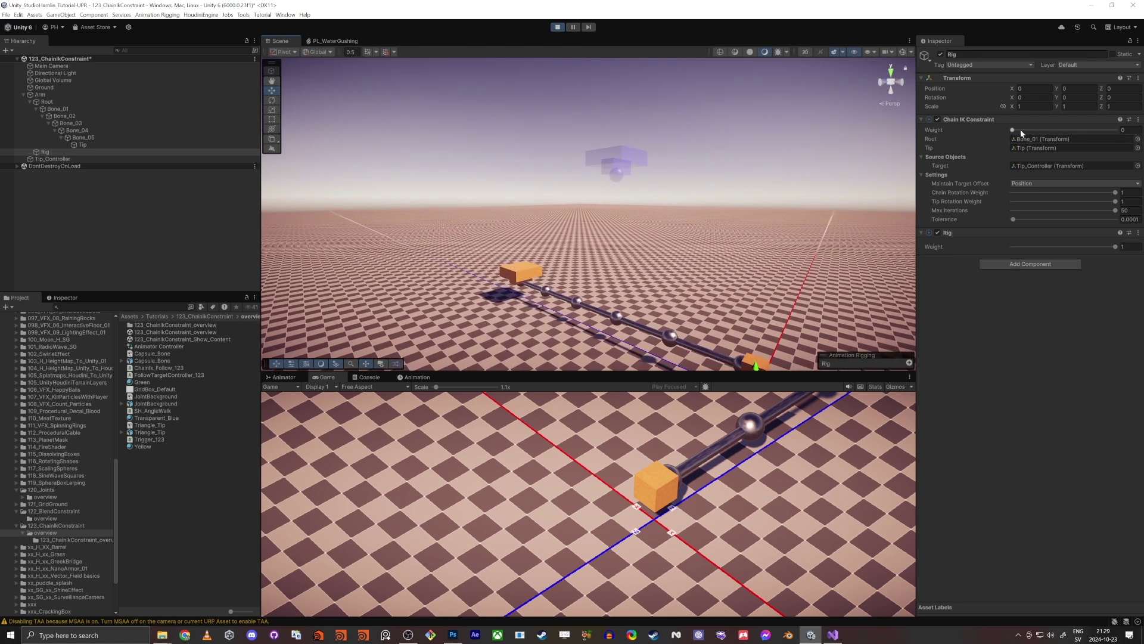
pyautogui.moveTo(1020, 129); pyautogui.dragTo(1070, 139)
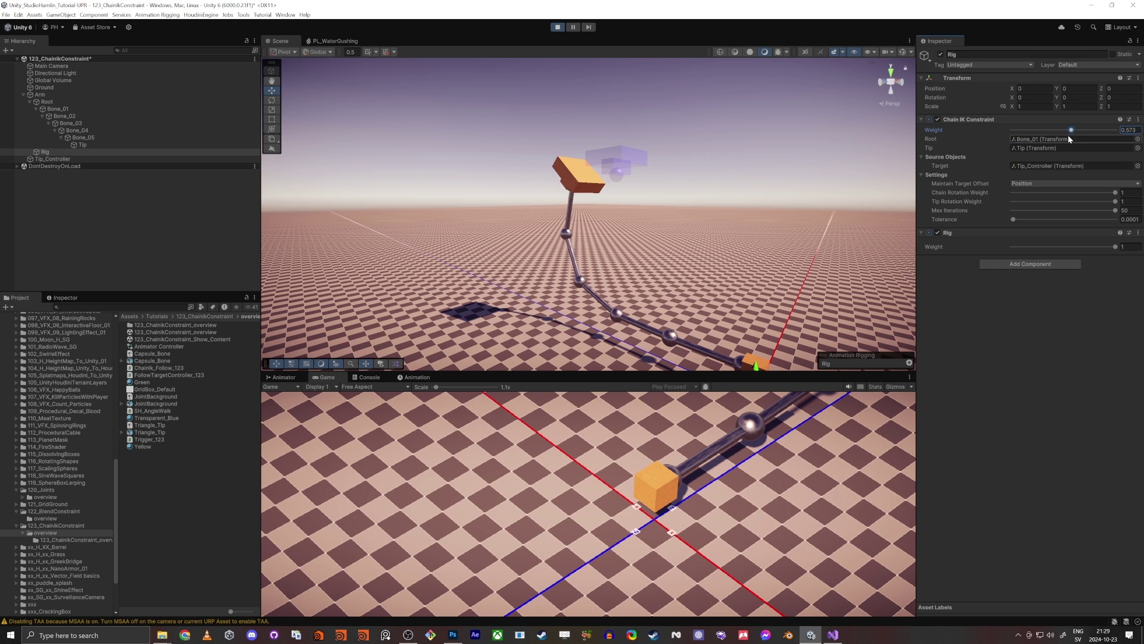